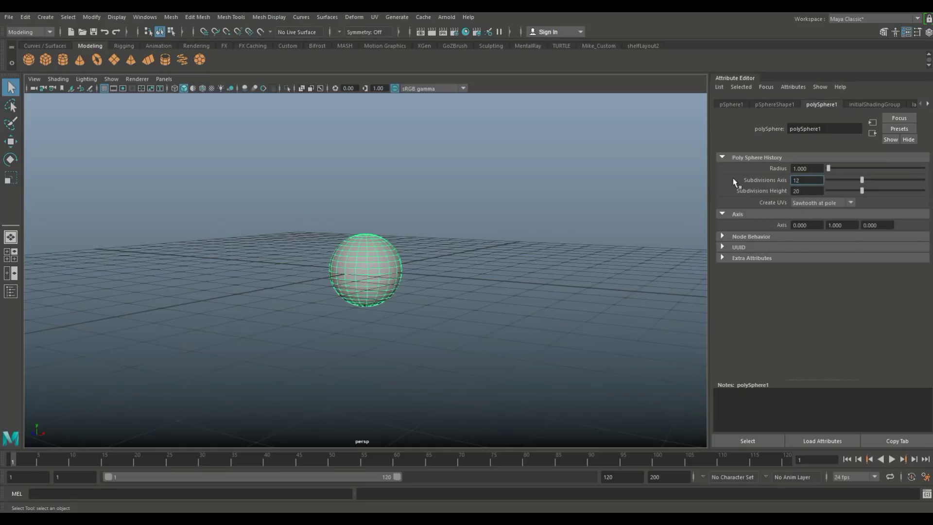
- Set the polygon sphere's Subdivisions Axis and Subdivisions Height both to 16
key("Tab")
type("12")
key("Return")
left_click_drag(445, 284, 476, 304, "alt")
double_click(800, 180)
type("16")
key("Tab")
key("Return")
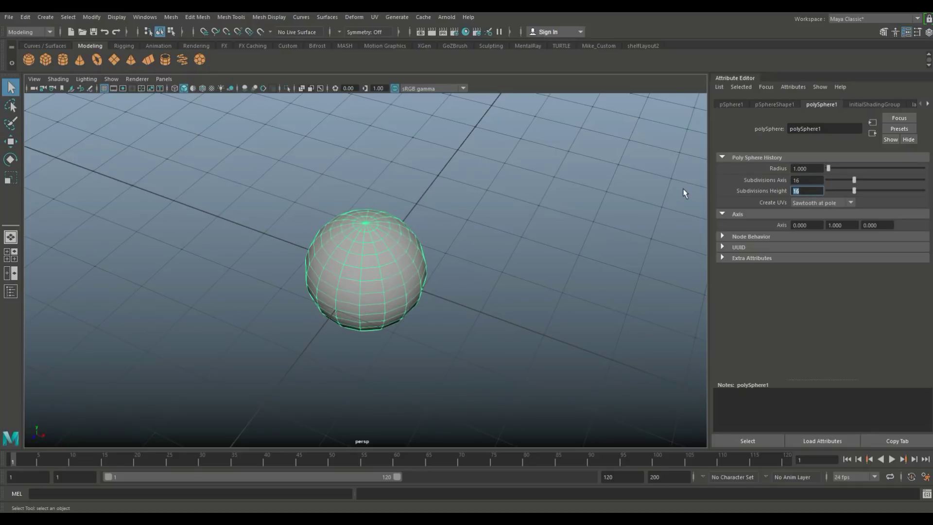
- Delete the faces of the sphere's lower half, including the row just above the equator, in the front view
left_click(14, 251)
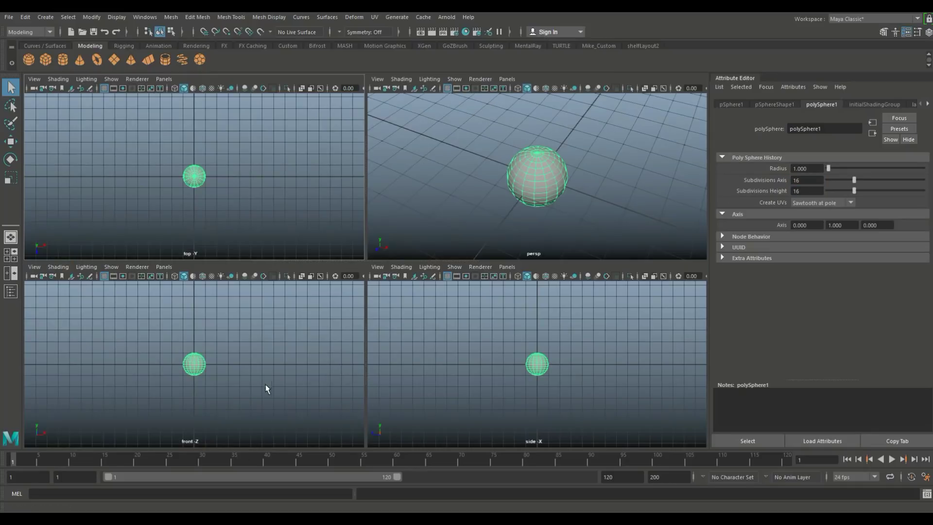
key("space")
scroll(348, 328, "up", 5)
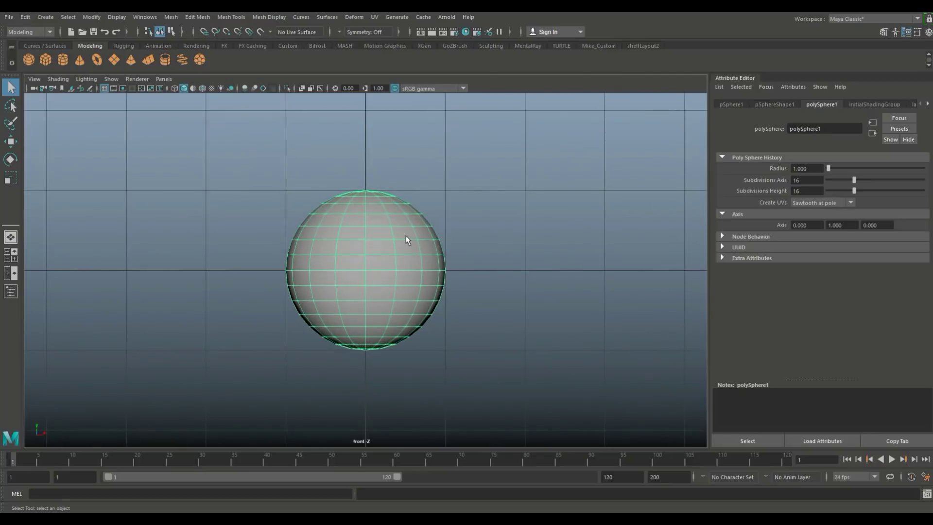
right_click_drag(400, 235, 396, 251)
left_click_drag(185, 382, 537, 266)
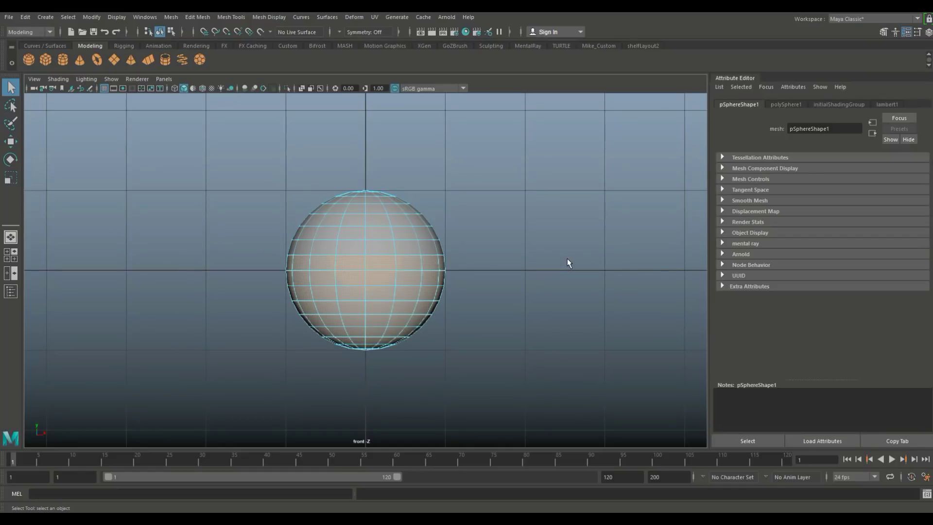
key("Delete")
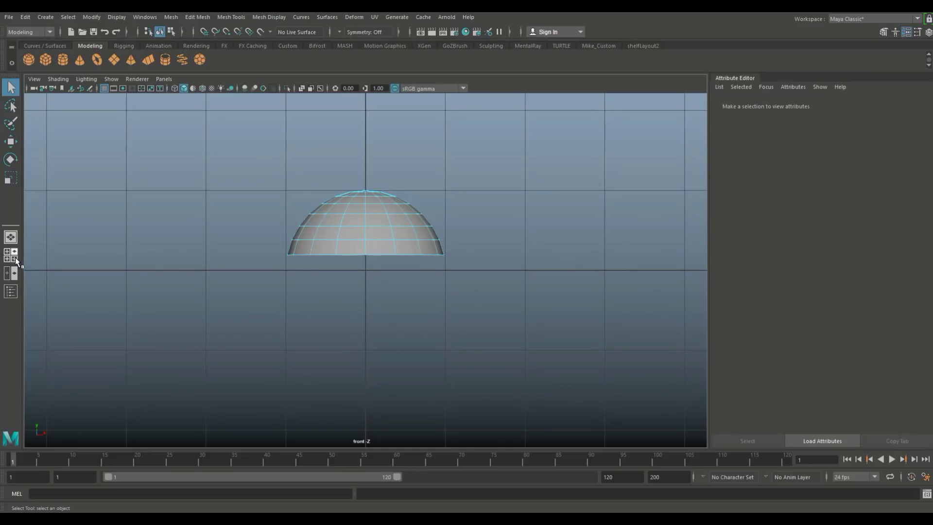
- Delete the ring of triangular faces around the dome's top pole in the top view
left_click(15, 258)
key("space")
key("f")
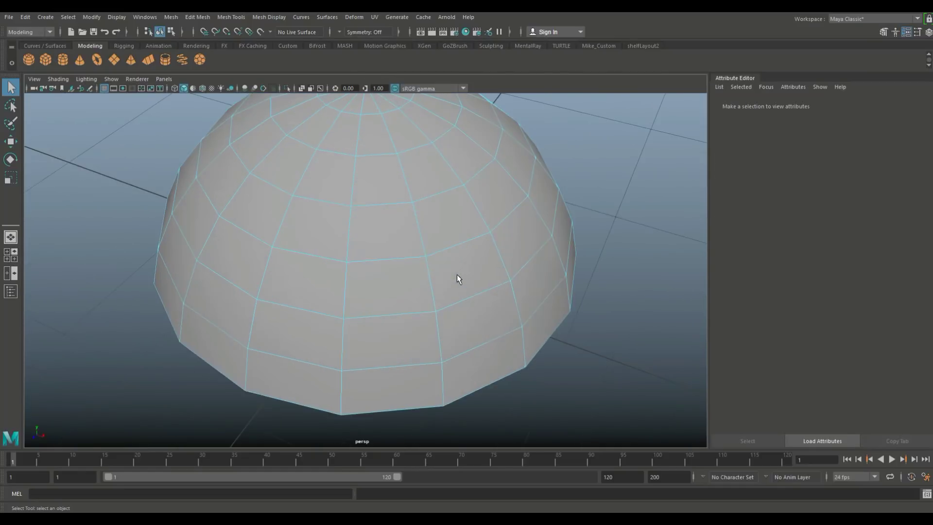
left_click(10, 254)
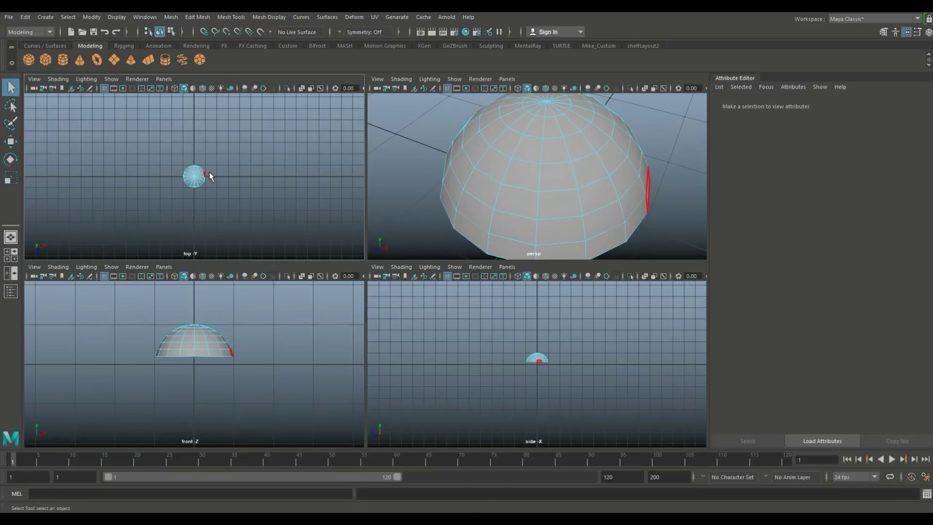
key("space")
scroll(252, 244, "up", 5)
scroll(333, 291, "up", 5)
right_click(357, 264)
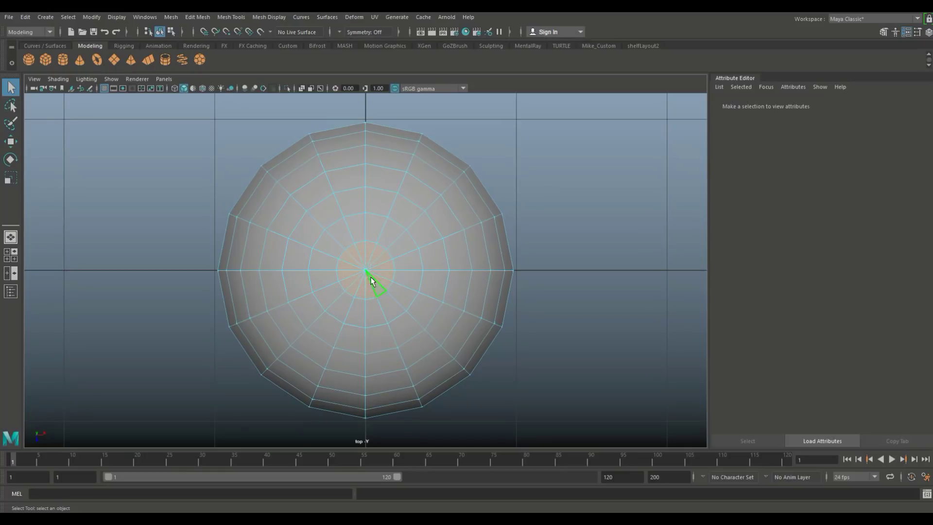
left_click(370, 280)
key("Delete")
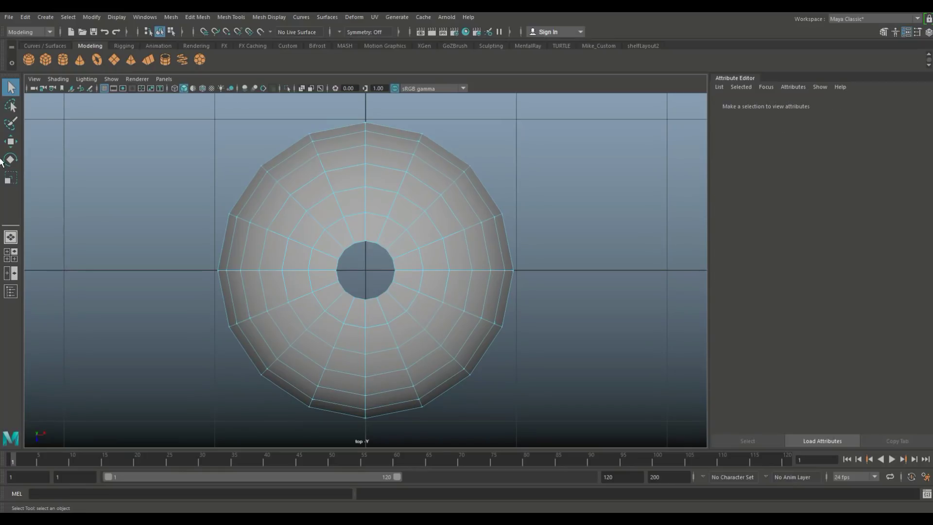
- Extrude the dome's bottom border edge loop down to about Y -0.03 and scale it slightly outward
left_click(11, 255)
key("space")
scroll(527, 334, "up", 3)
scroll(555, 316, "up", 1)
mouse_move(456, 223)
right_mouse_down()
mouse_move(463, 193)
mouse_move(452, 232)
right_mouse_up()
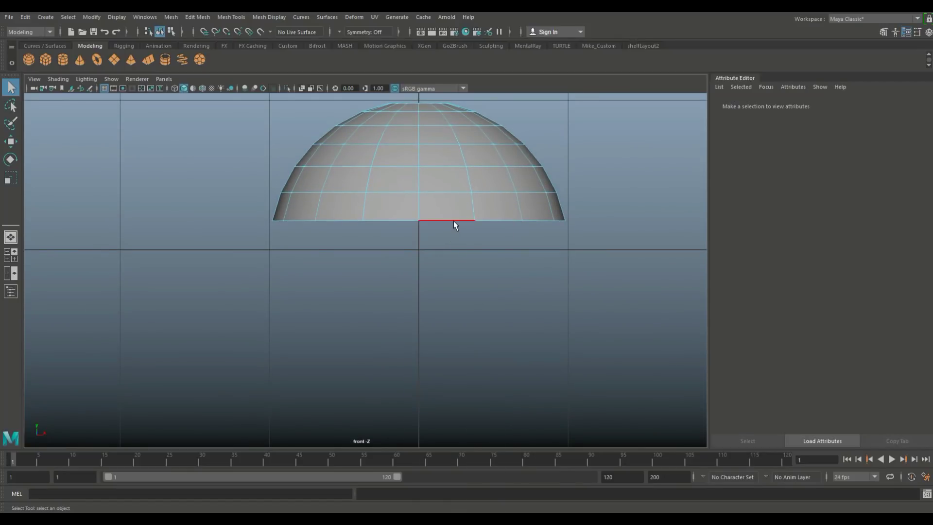
left_click(454, 221)
key("ctrl+e")
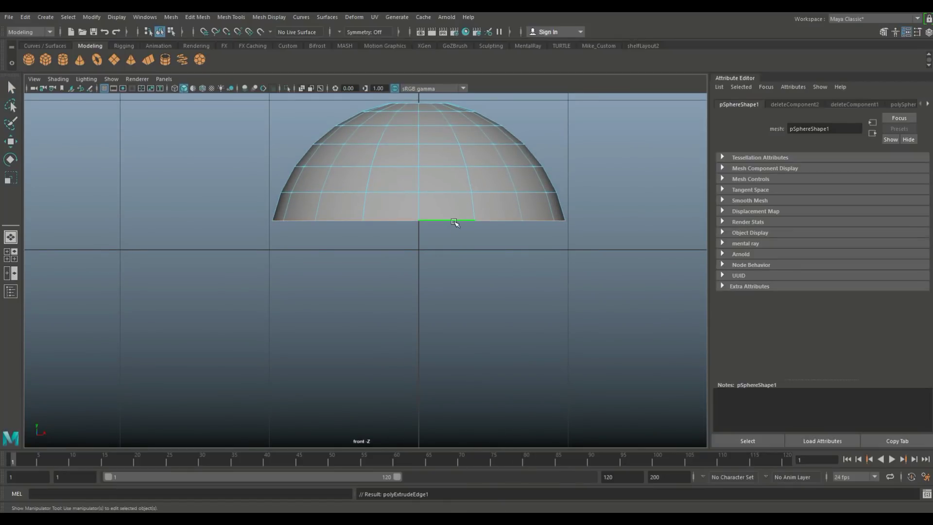
left_click_drag(419, 174, 421, 210)
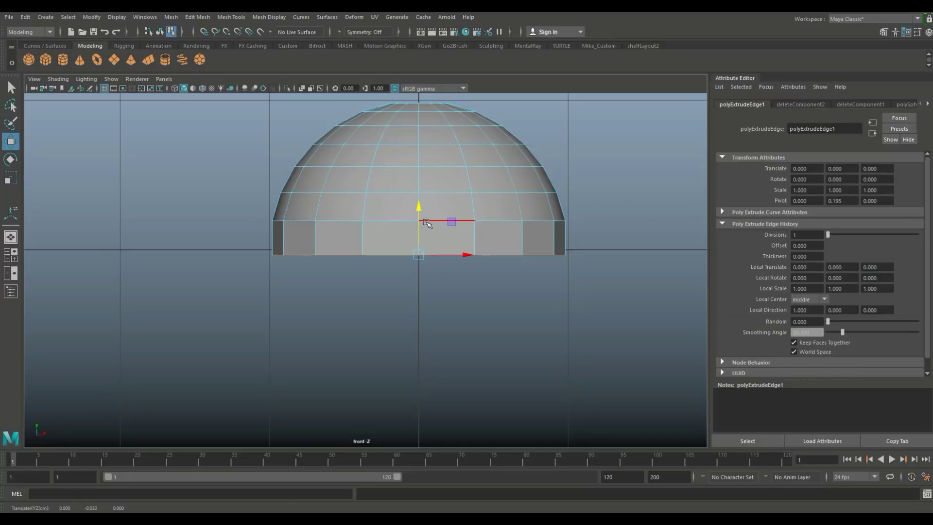
key("r")
left_click_drag(419, 254, 433, 258)
- Extrude the bottom edge loop again down to about Y -0.29 and scale it outward about 1.54 times to form the brim
key("ctrl+e")
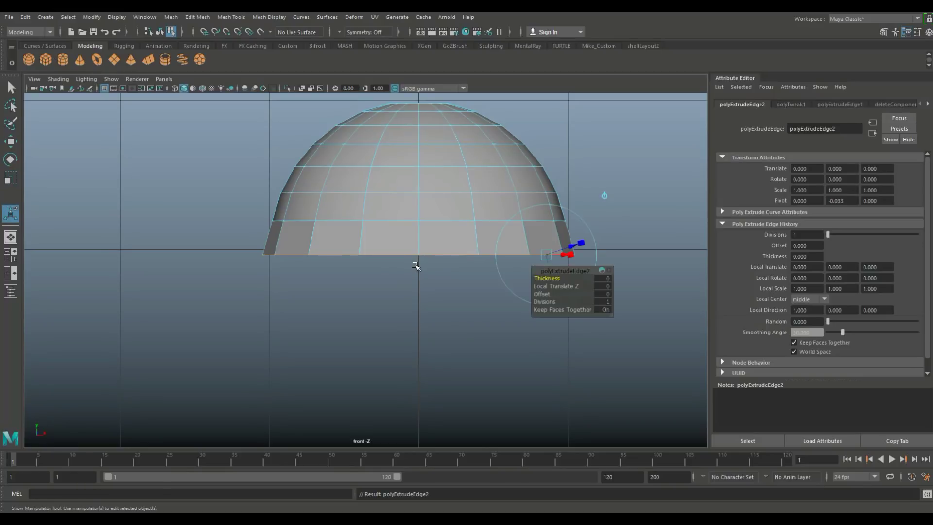
key("w")
left_click_drag(420, 208, 421, 249)
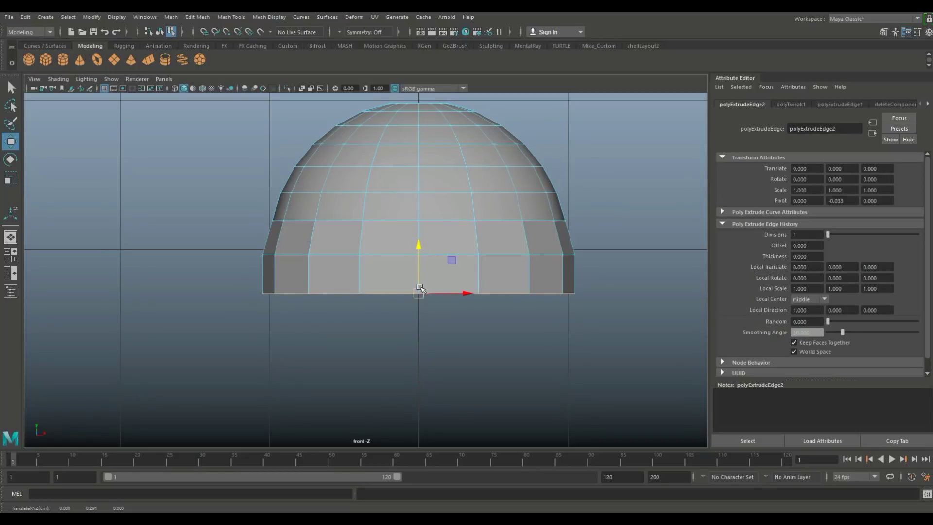
key("r")
left_click_drag(420, 294, 533, 268)
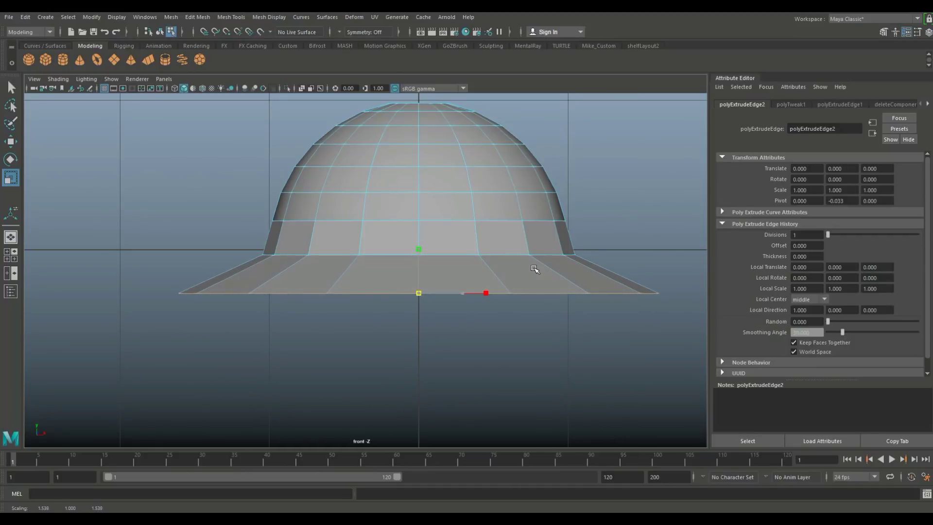
- Extrude the brim's outer edge down to about Y -0.37 and flare it slightly outward
key("ctrl+e")
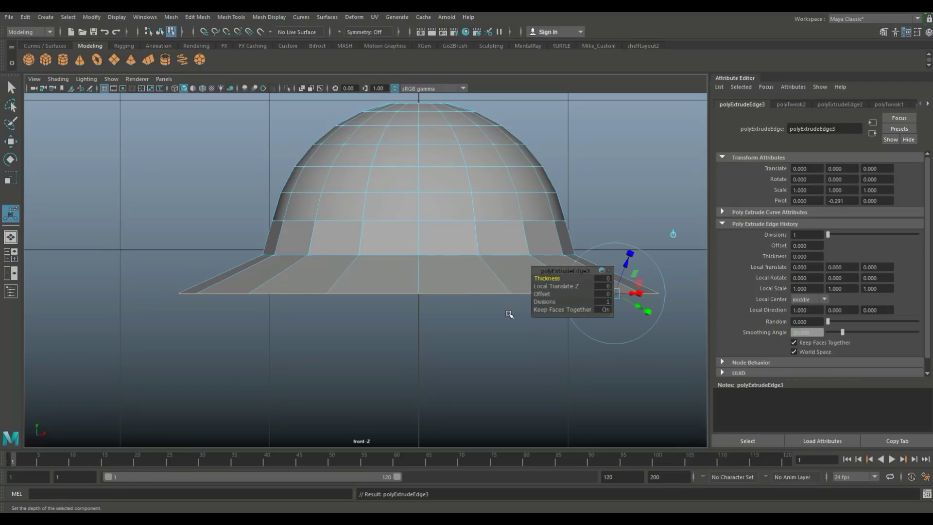
key("w")
mouse_move(420, 248)
left_mouse_down()
mouse_move(423, 269)
mouse_move(427, 260)
left_mouse_up()
key("r")
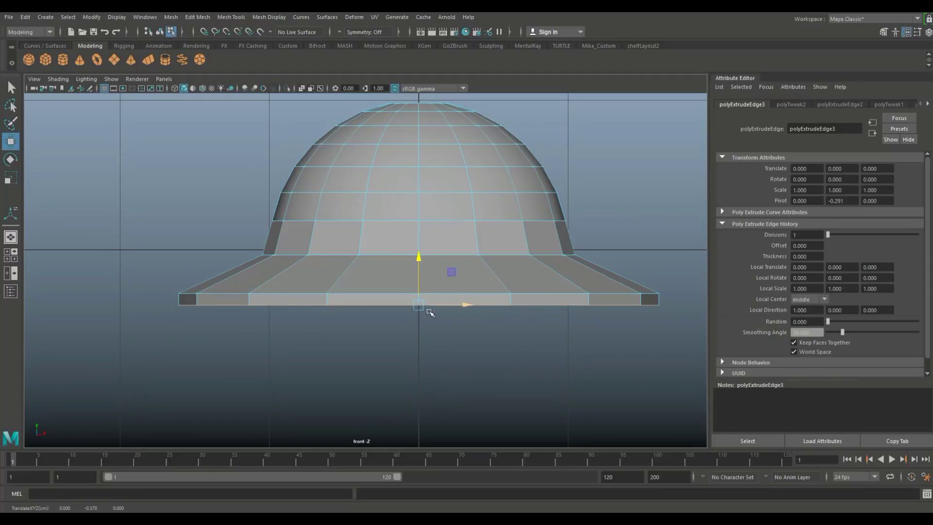
left_click_drag(421, 306, 433, 307)
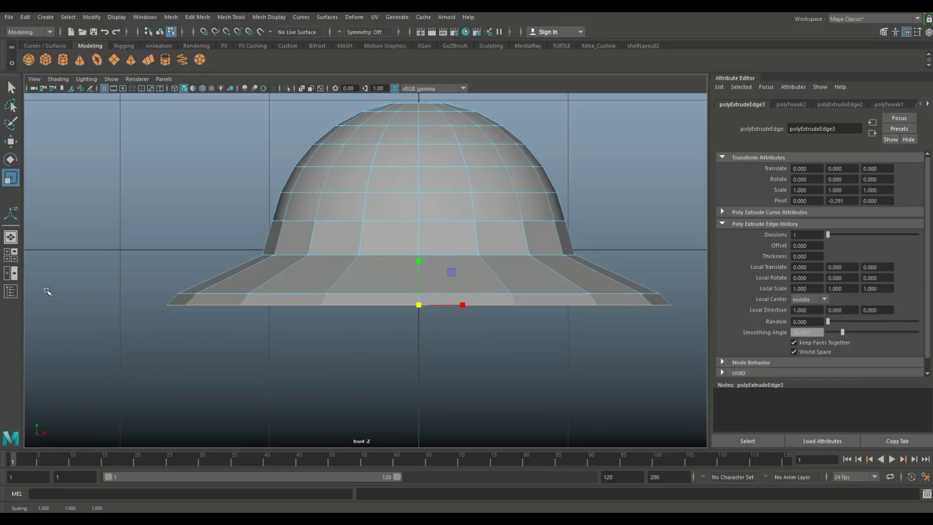
- Insert three evenly spaced edge loops around the lowest dome section above the brim, using the multiple edge loops option
left_click(14, 252)
key("space")
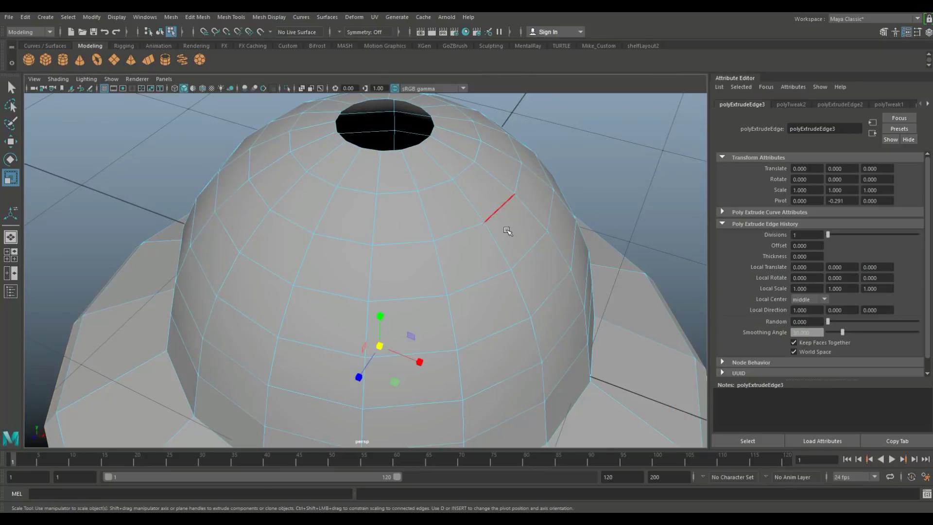
right_click_drag(510, 223, 488, 279, "alt")
left_click_drag(462, 319, 436, 290, "alt")
middle_click_drag(435, 293, 433, 319, "alt")
scroll(478, 347, "up", 5)
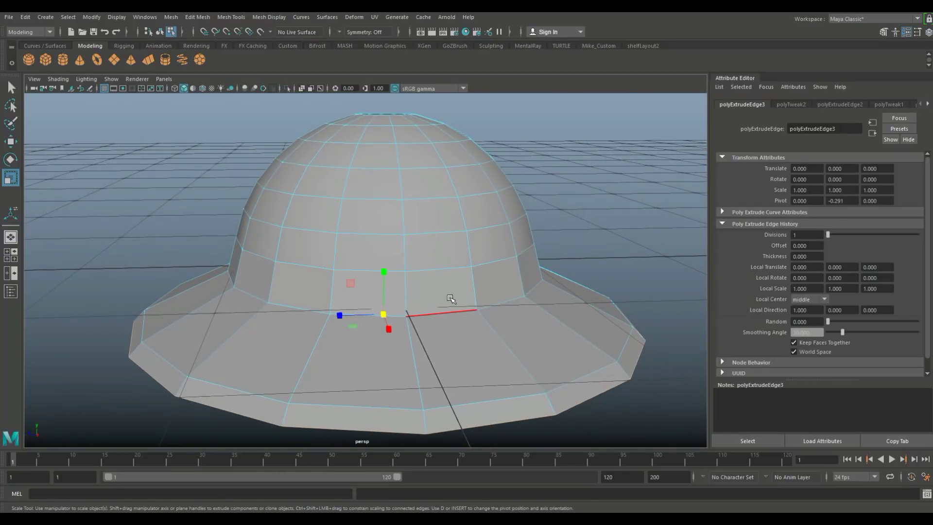
left_click(232, 18)
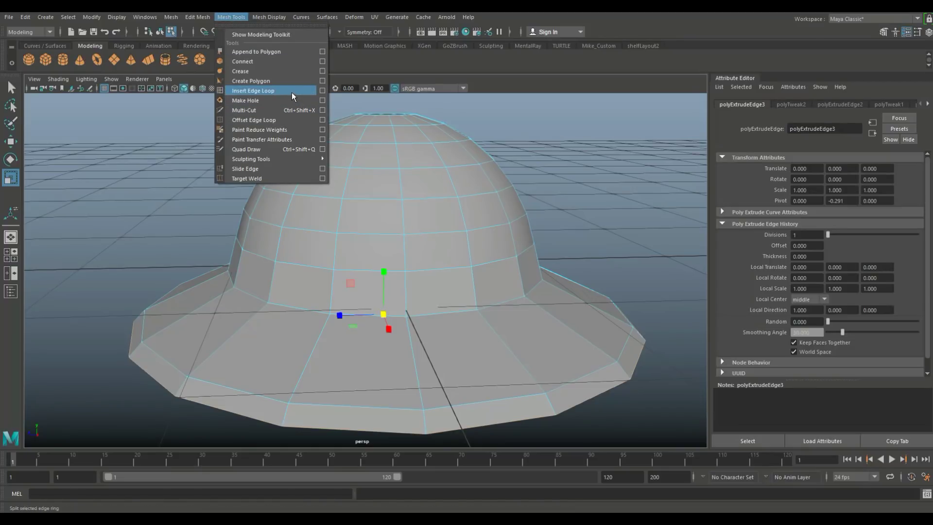
left_click(322, 91)
left_click(74, 89)
left_click(82, 108)
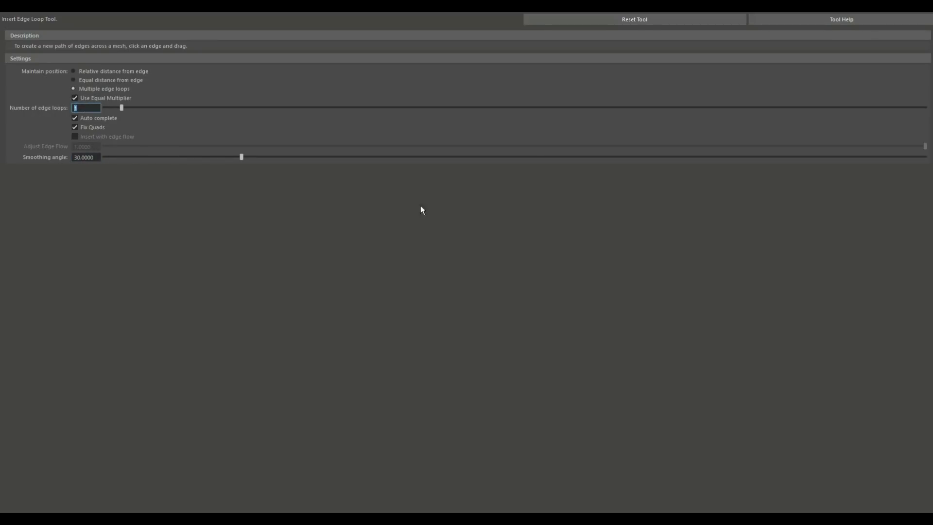
left_click(878, 6)
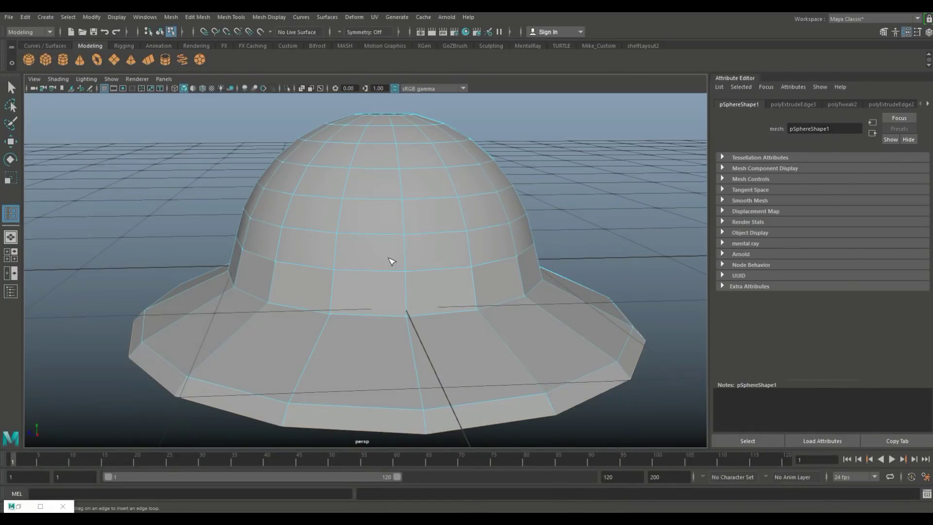
left_click(407, 298)
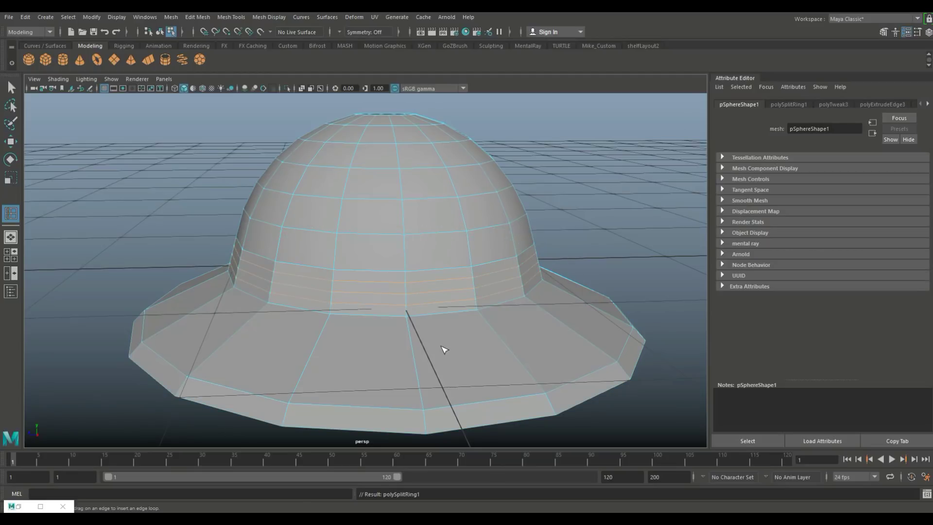
- Extrude all four face rings between the dome and the brim with a thickness of 0.01
key("q")
scroll(449, 341, "up", 6)
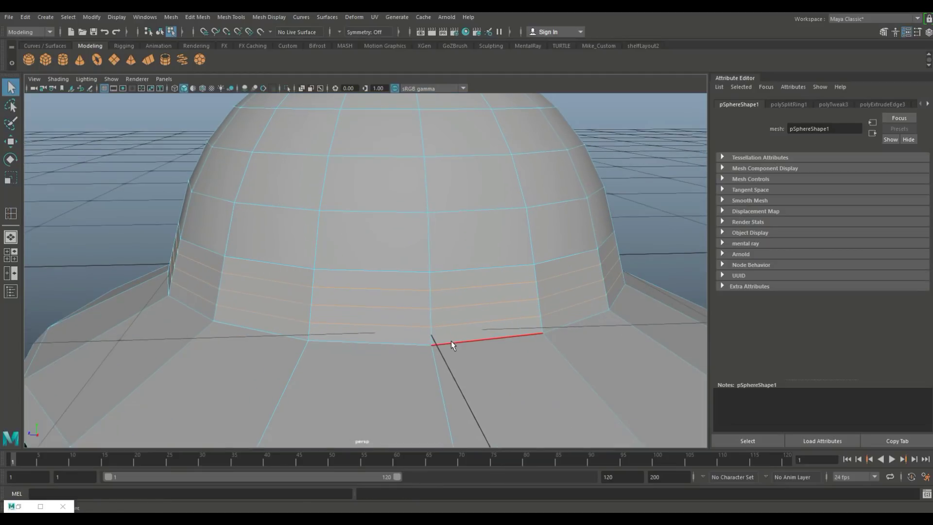
right_click_drag(424, 282, 429, 256)
left_click(426, 286)
left_click(375, 291, "shift")
left_click(405, 270, "shift")
left_click(365, 272, "shift")
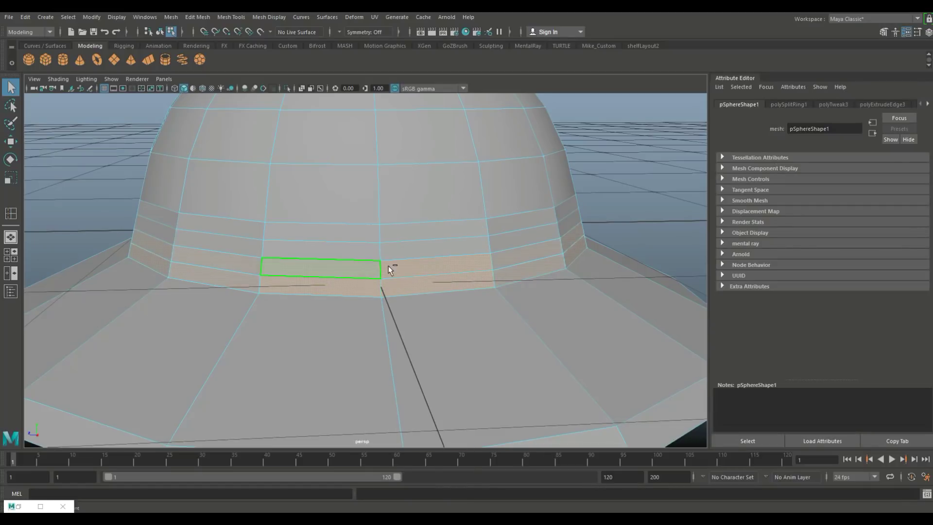
left_click(409, 244, "shift")
left_click(377, 256, "shift")
left_click(412, 236, "shift")
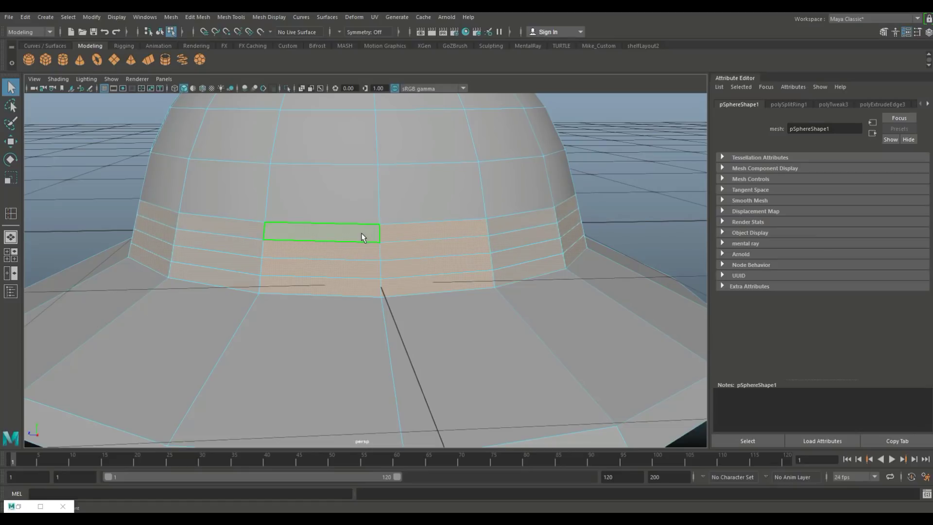
left_click(361, 232, "shift")
key("ctrl+e")
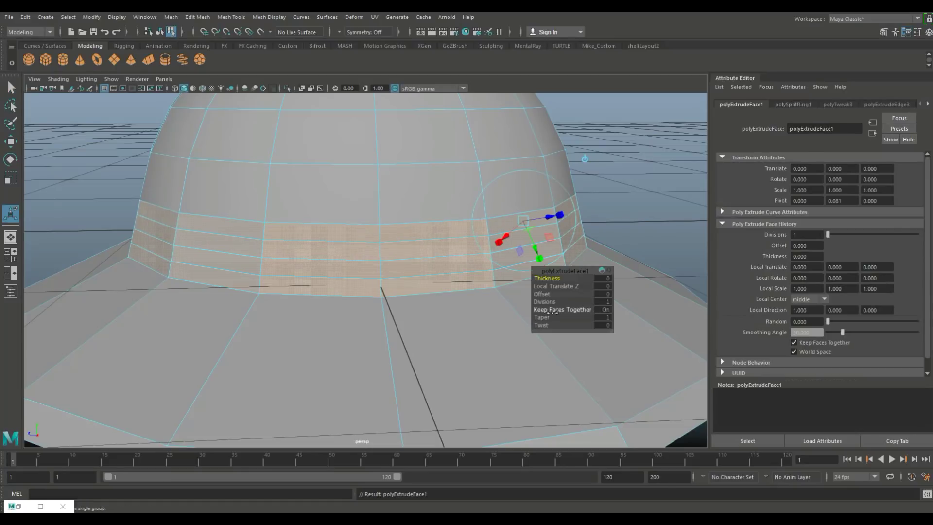
left_click(603, 278)
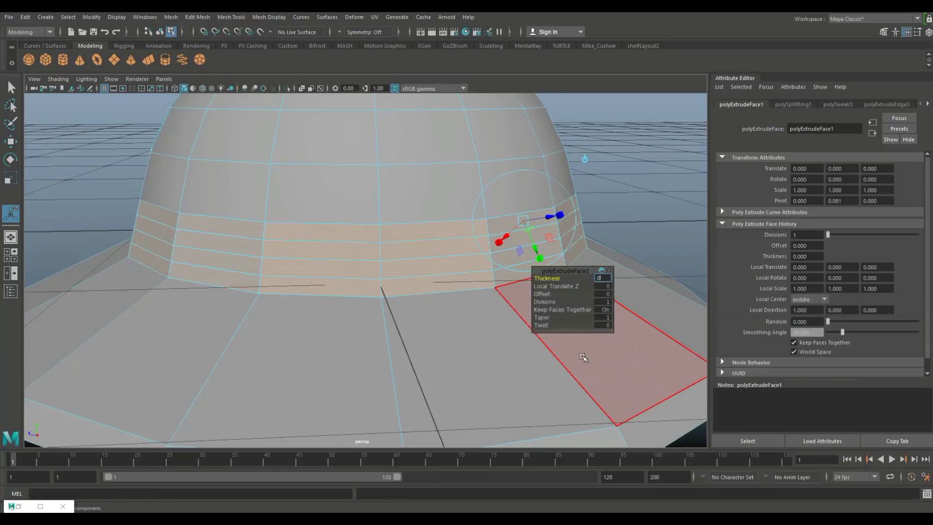
type("0.01")
key("Return")
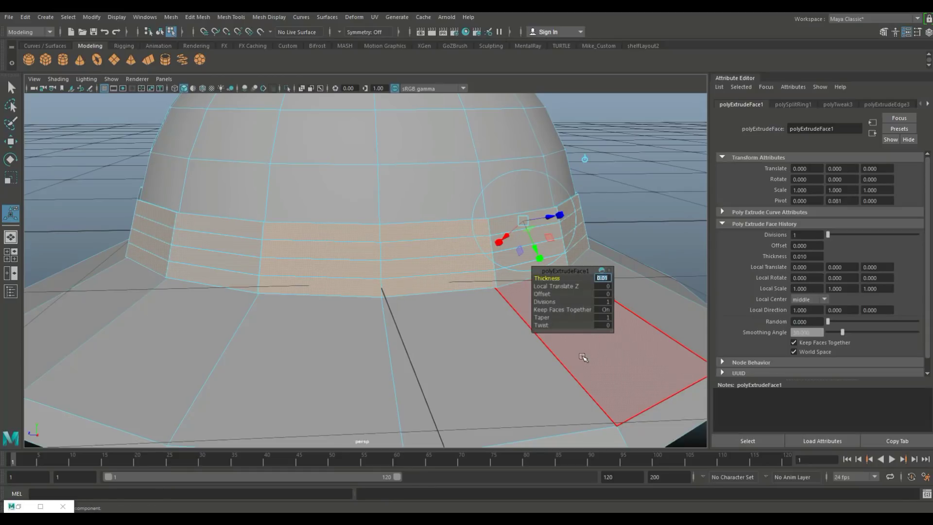
- Try a thickness of 0.03 for the extruded band, and restore it to 0.01
type("0.03")
key("Return")
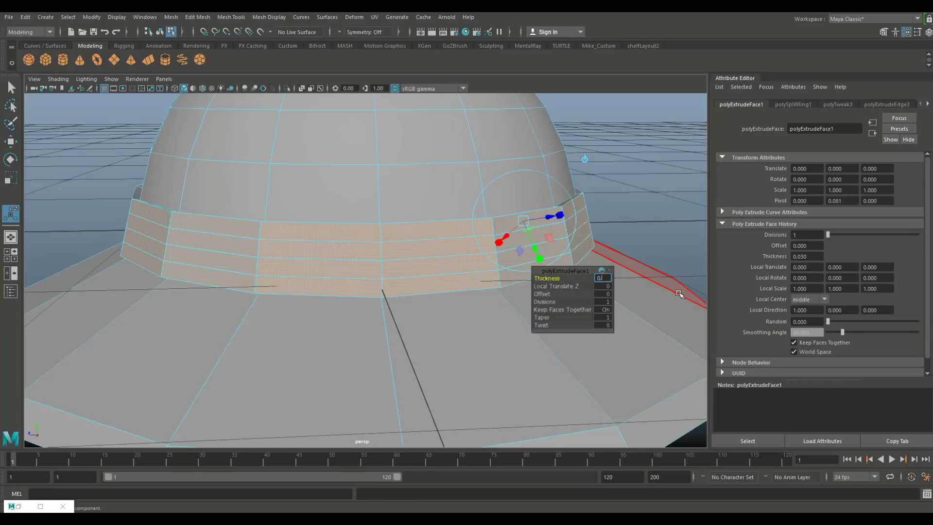
key("Return")
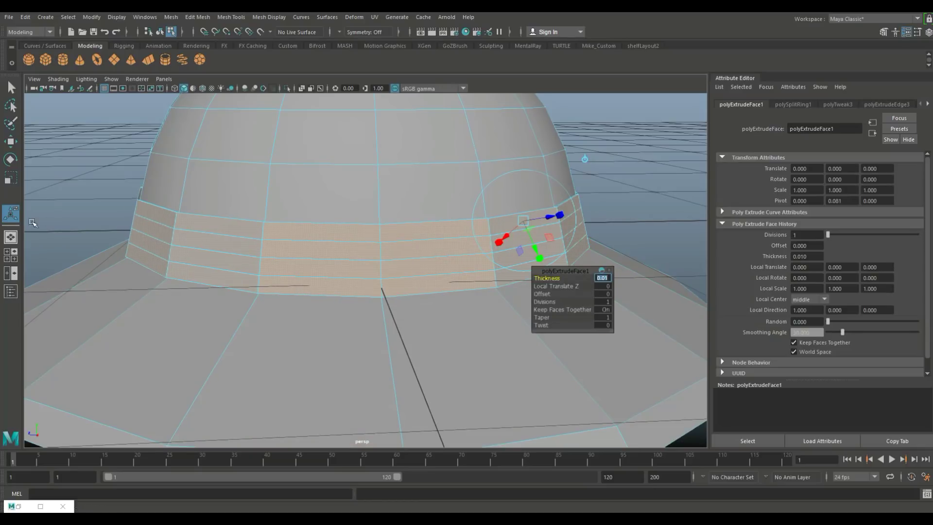
- Extrude the lower three face rings of the band with a thickness of 0.01
left_click(104, 177)
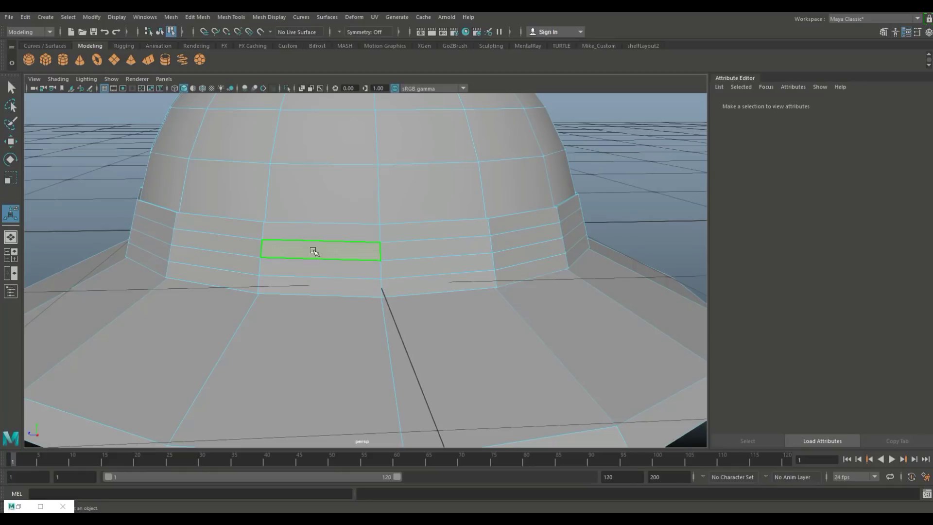
double_click(332, 248)
double_click(268, 268, "shift")
double_click(273, 283, "shift")
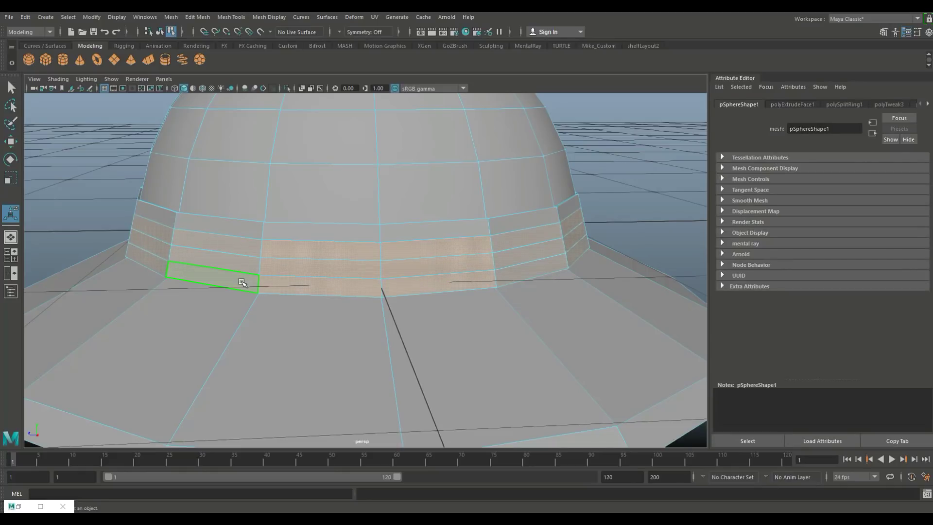
key("ctrl+e")
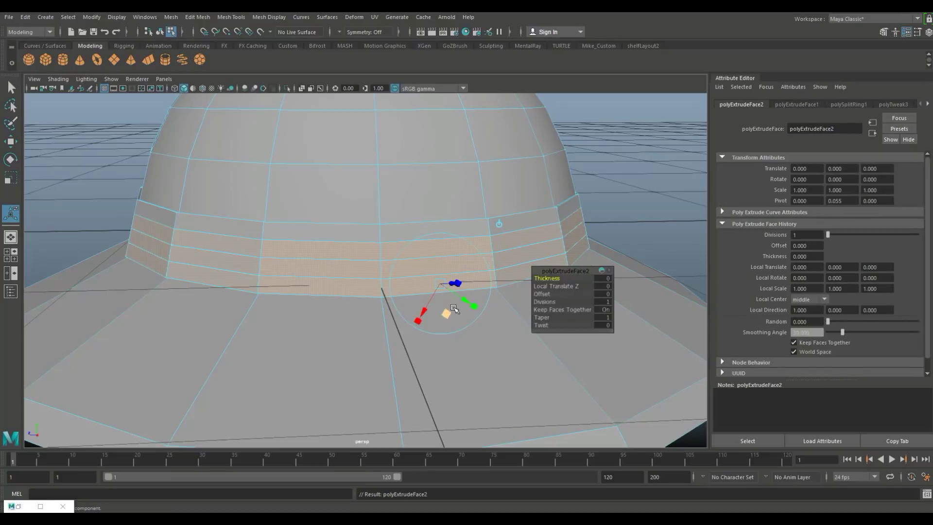
left_click(603, 283)
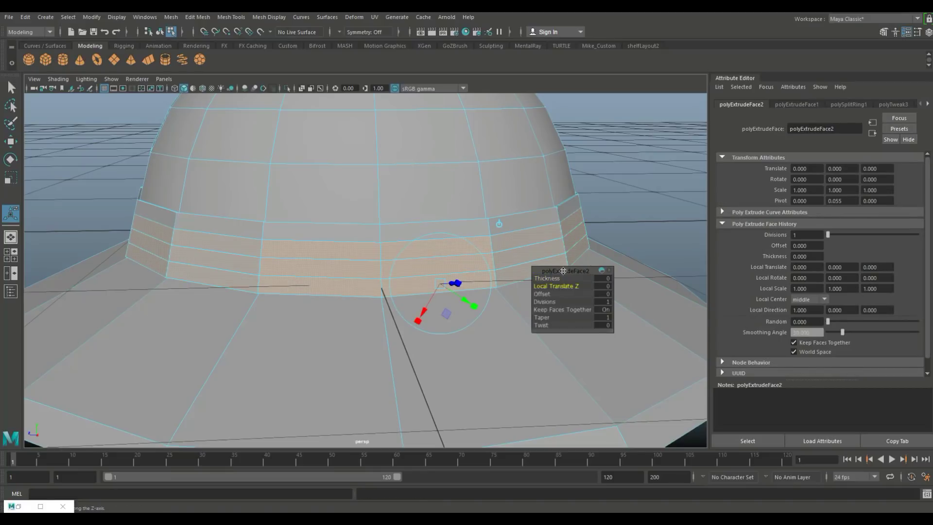
left_click(606, 279)
key("Return")
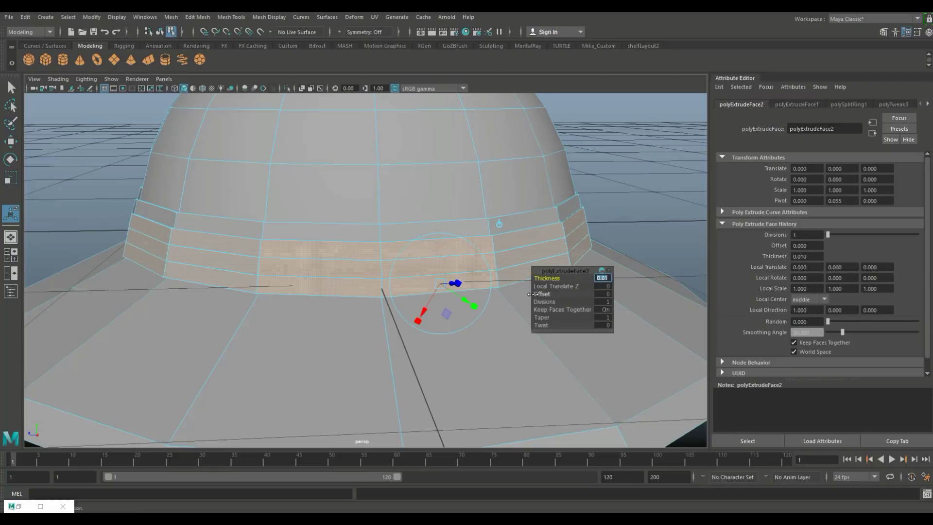
- Extrude the lowest two face rings of the band with a thickness of 0.01
left_click(342, 277)
double_click(252, 268, "shift")
left_click(309, 289, "shift")
double_click(247, 286, "shift")
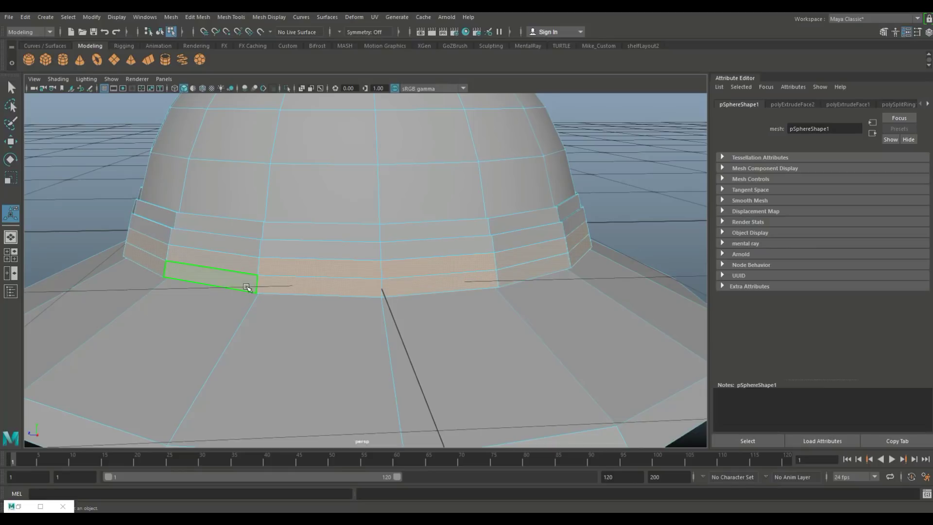
key("ctrl+e")
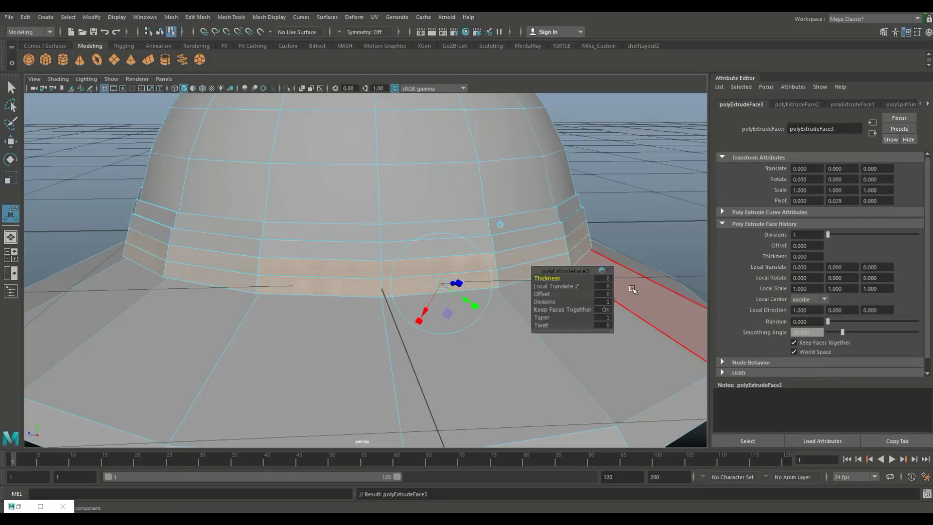
left_click(602, 278)
type("0.01")
key("Return")
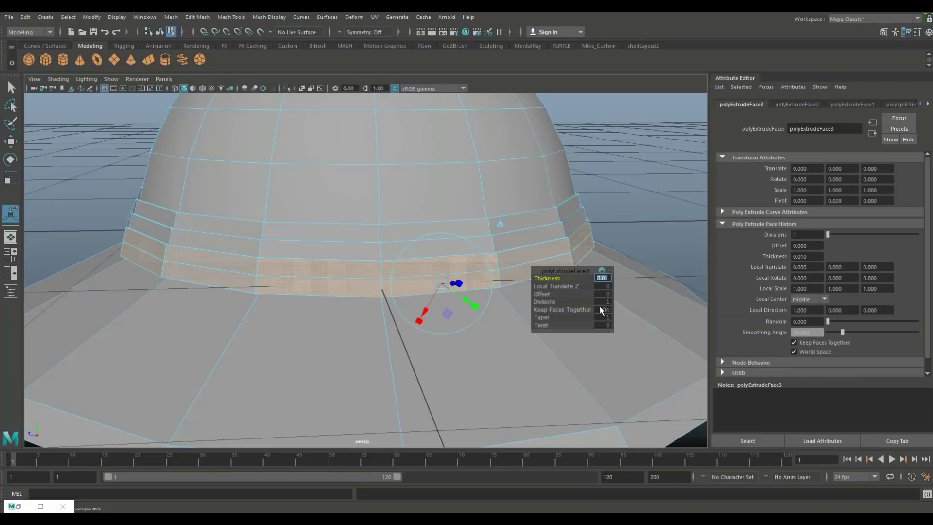
- Extrude only the lowest face ring of the band with a thickness of 0.01 and clear the selection
left_click(327, 286)
double_click(235, 278)
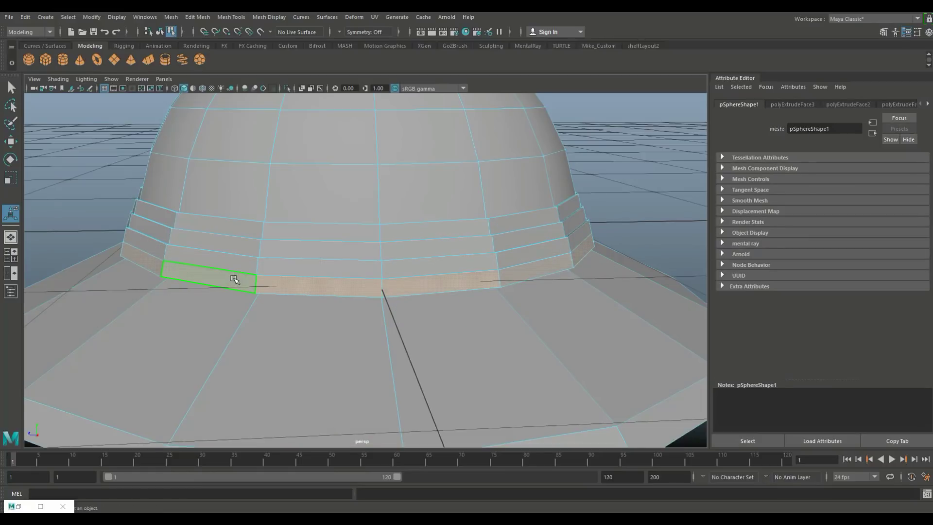
key("ctrl+e")
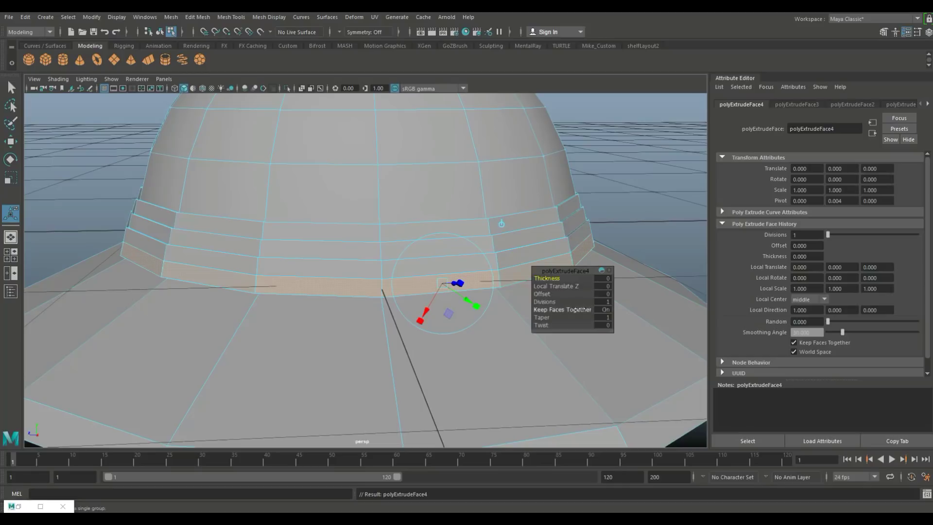
left_click(608, 278)
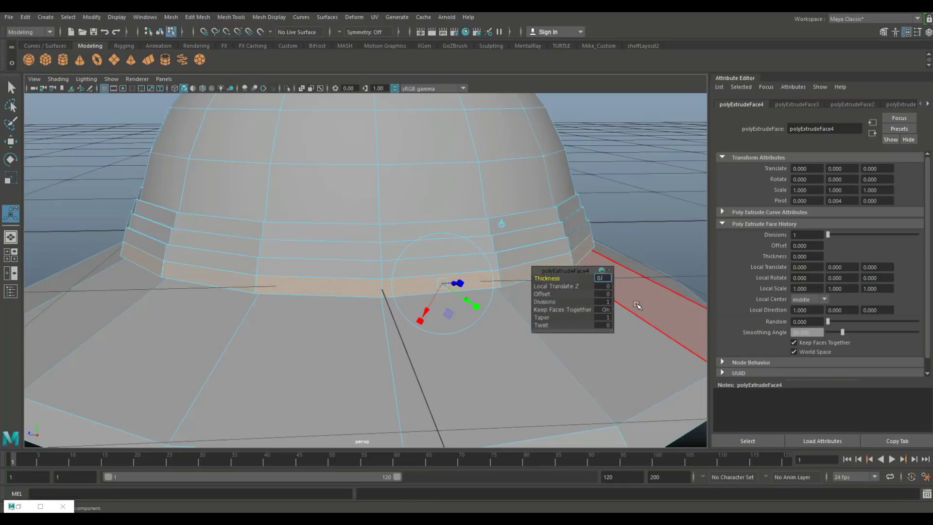
type("0.01")
key("Return")
left_click(648, 218)
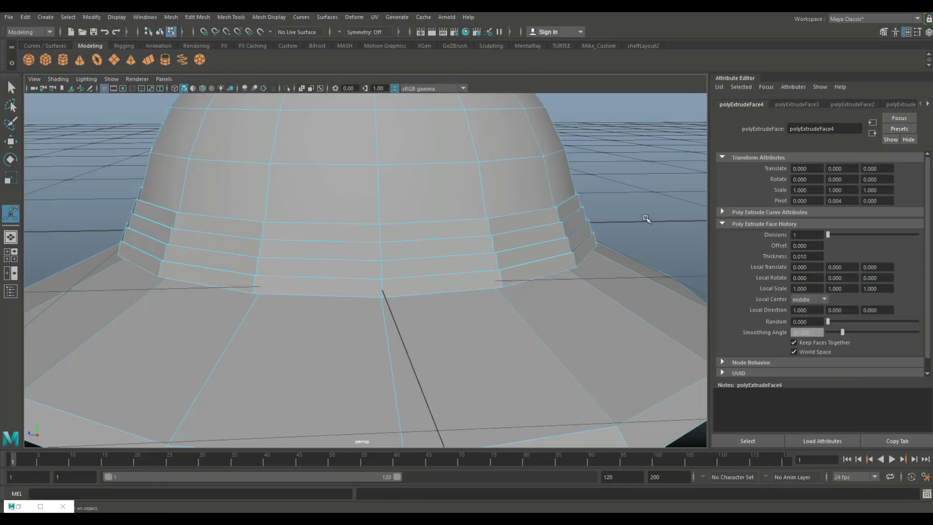
- Examine the stepped band and brim of the whole hat in smooth mesh preview, and return to the unsmoothed display
right_click_drag(481, 166, 514, 151)
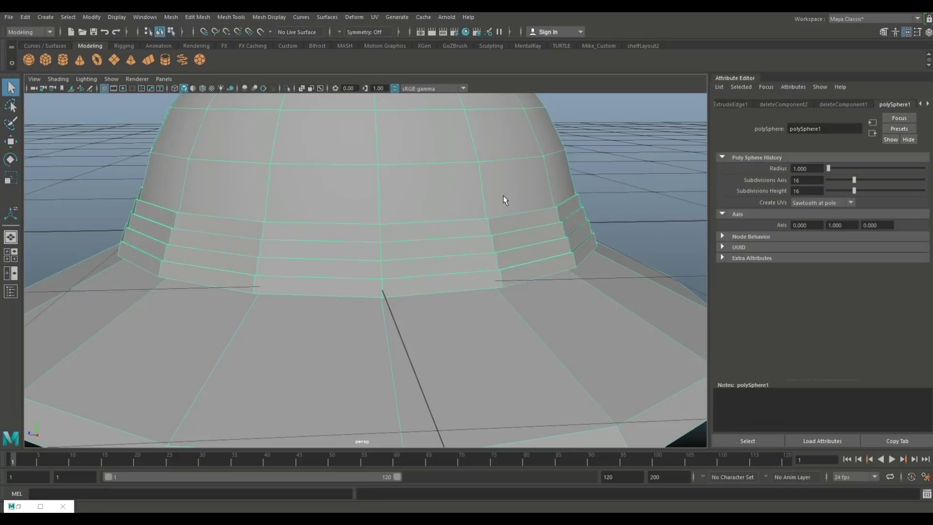
key("3")
left_click(626, 172)
scroll(625, 169, "down", 4)
left_click_drag(587, 216, 512, 221, "alt")
scroll(493, 265, "up", 4)
middle_click_drag(290, 255, 383, 276, "alt")
left_click(308, 235)
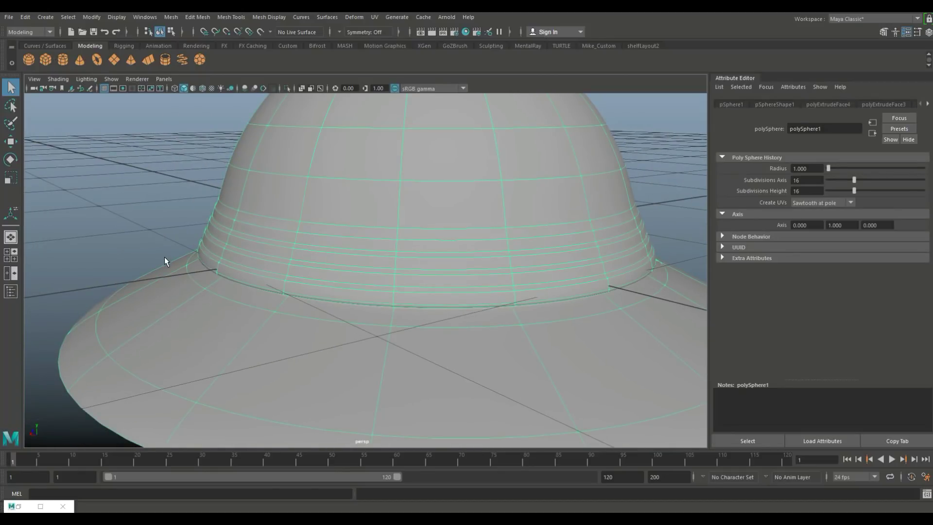
scroll(313, 218, "down", 5)
key("1")
left_click_drag(335, 252, 346, 235, "alt")
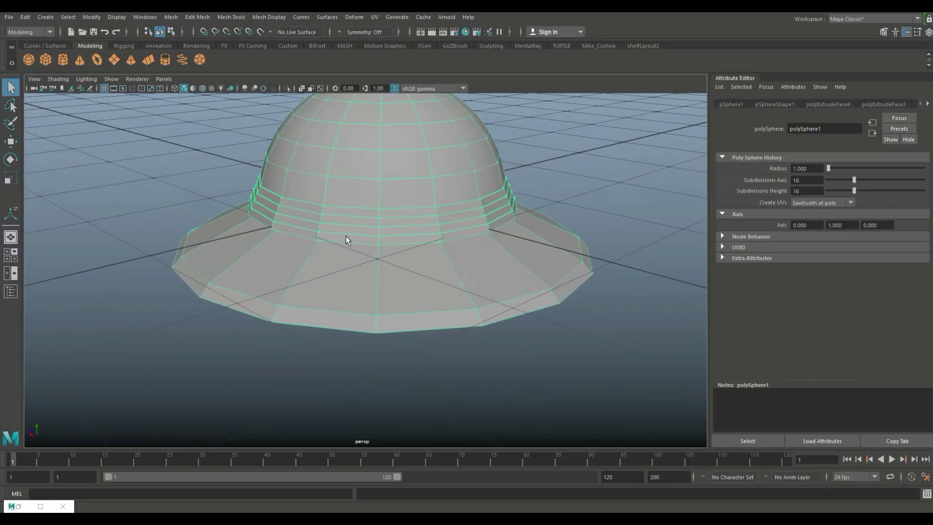
- Insert an edge loop close to the brim's outer rim, using the equal distance from edge option
left_click(193, 15)
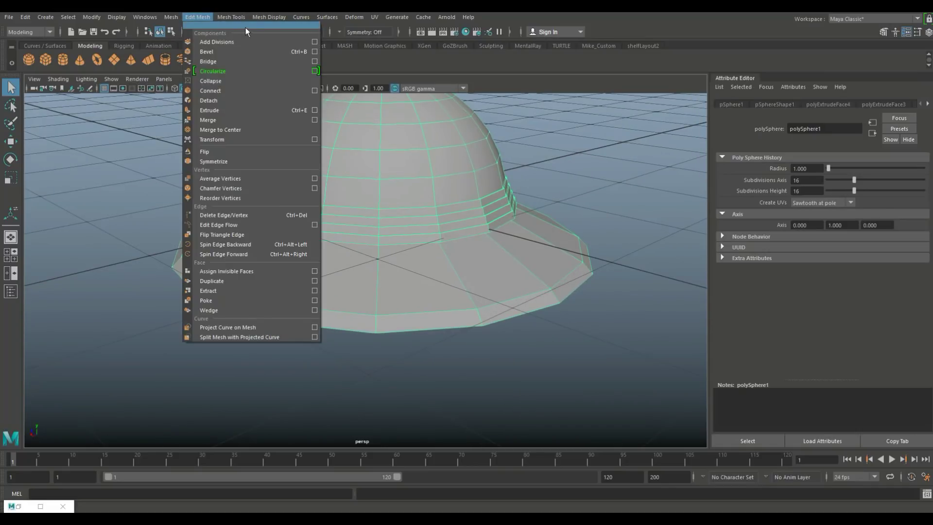
mouse_move(231, 17)
left_click(311, 92)
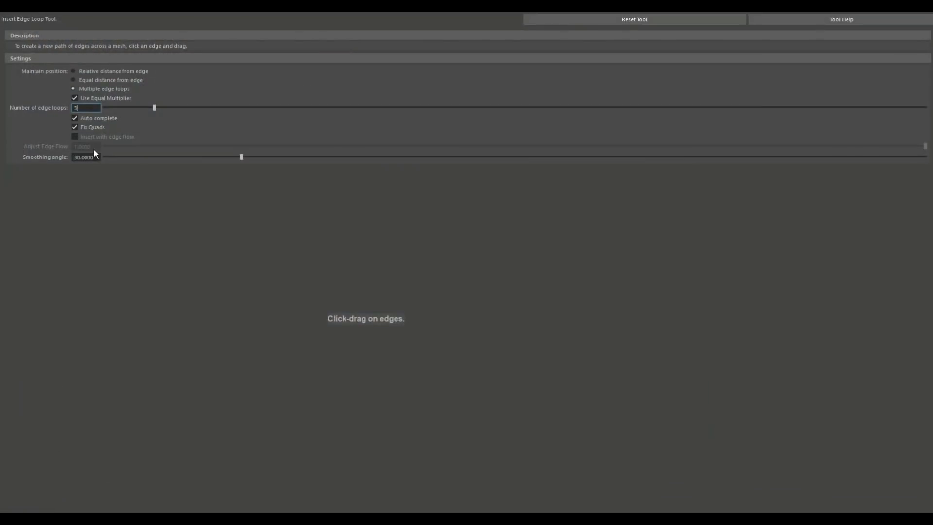
left_click(77, 81)
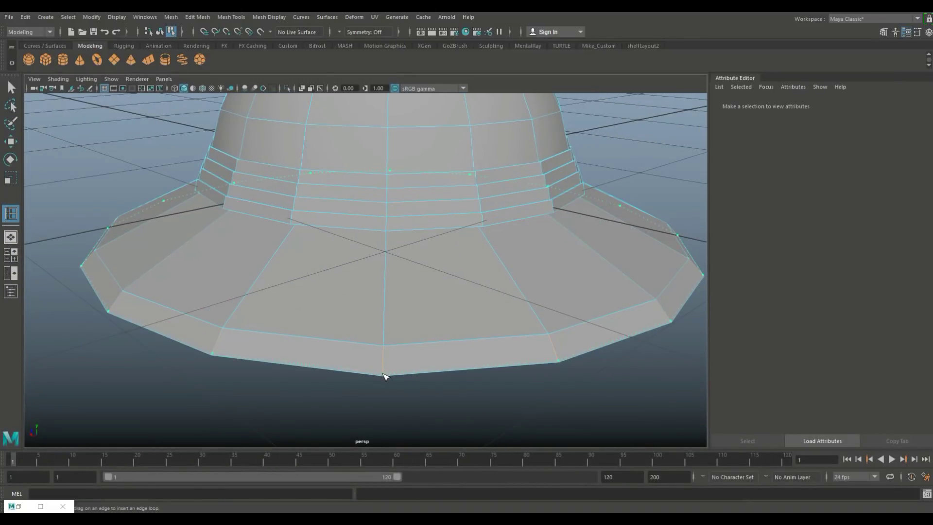
left_click(385, 376)
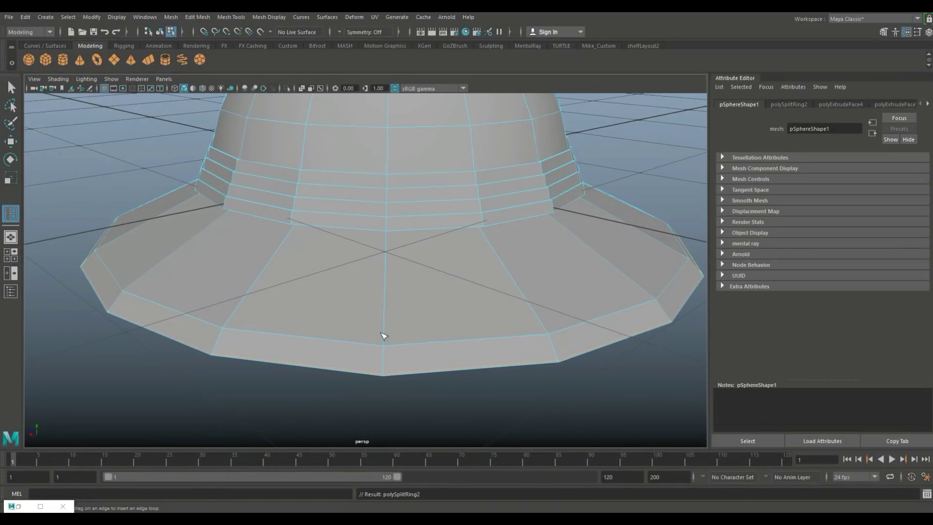
- Insert supporting edge loops close to the upper and lower edges of each of the four band rings
middle_click_drag(369, 294, 385, 390, "alt")
right_click_drag(385, 389, 411, 391, "alt")
middle_click_drag(411, 391, 415, 309, "alt")
left_click_drag(423, 326, 443, 306, "alt")
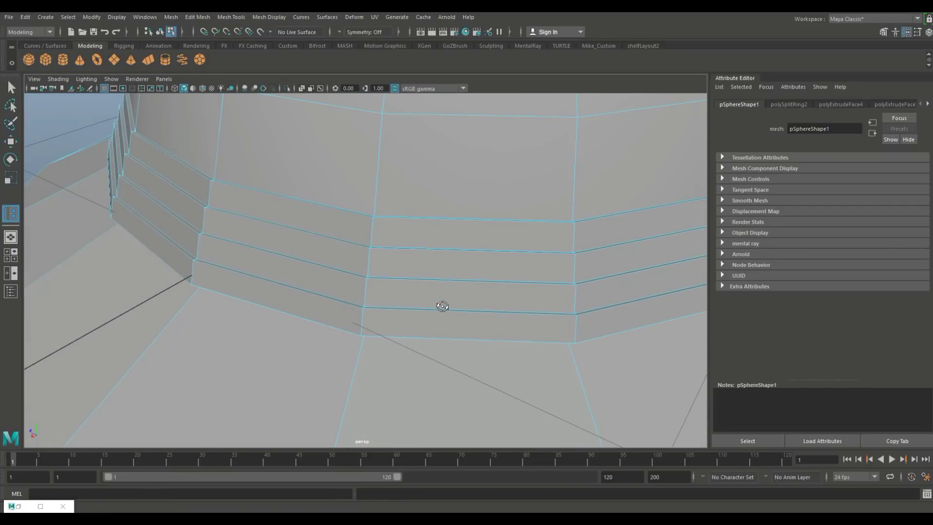
left_click(376, 222)
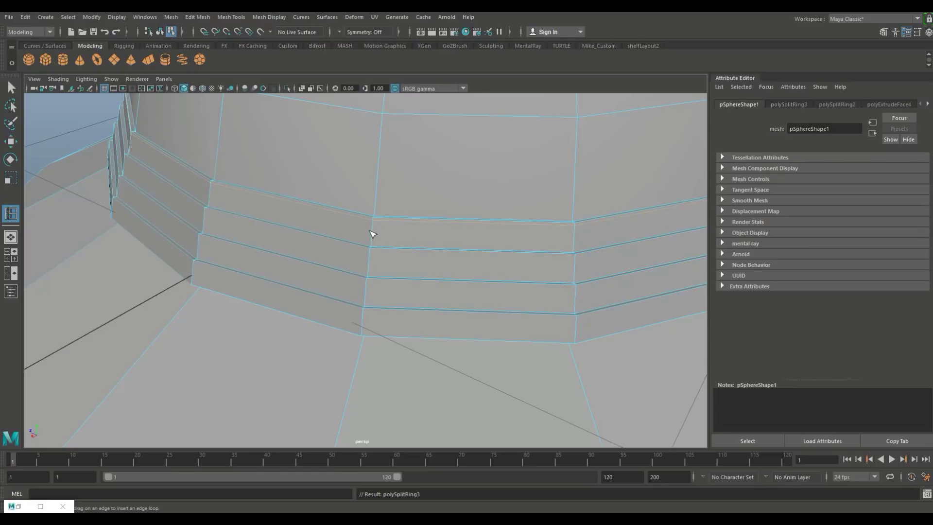
left_click(373, 251)
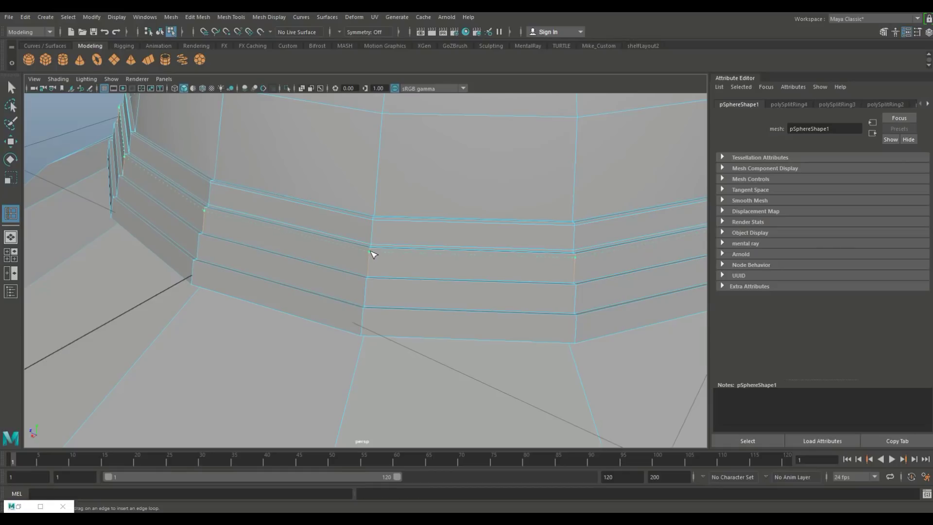
left_click(372, 253)
left_click(370, 287)
left_click(370, 284)
left_click(368, 307)
left_click(367, 315)
left_click_drag(365, 330, 366, 332)
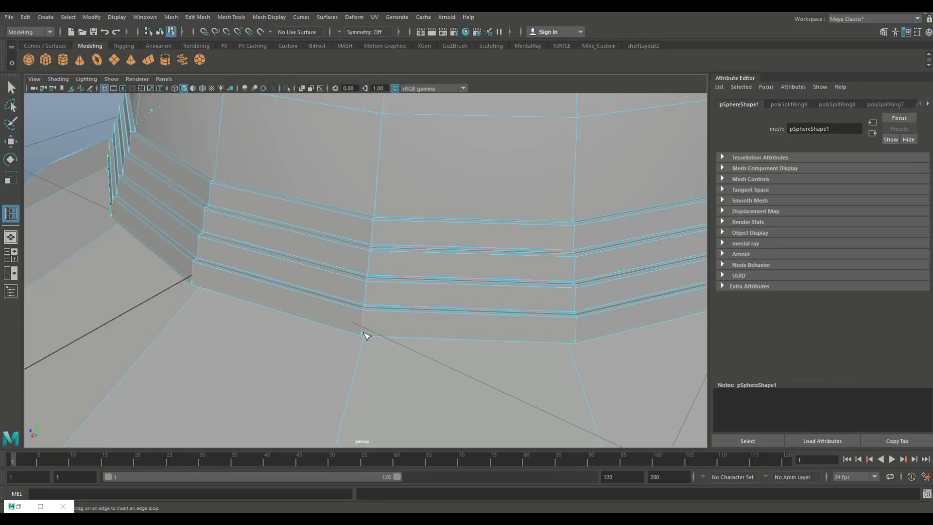
left_click_drag(364, 332, 365, 332)
key("q")
key("f")
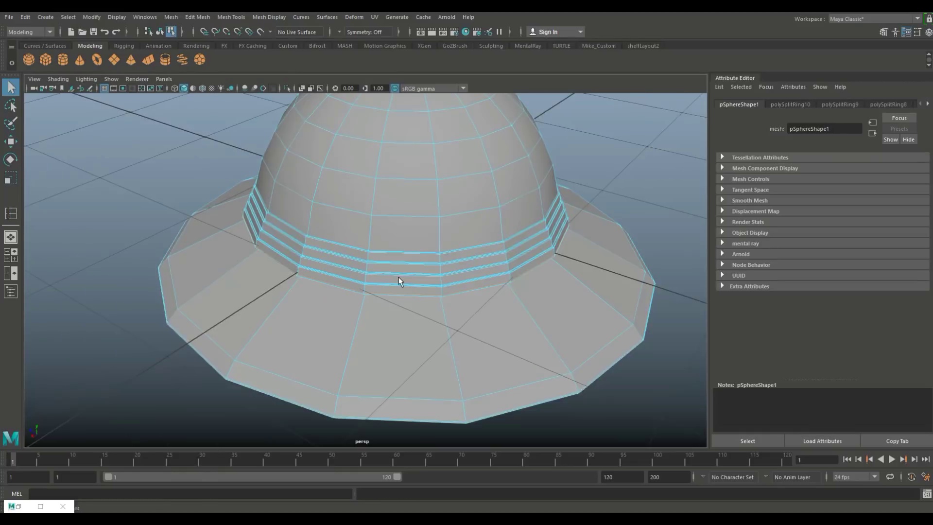
- Display the hat object in smooth mesh preview and examine the sharpened band and brim from several angles
left_click_drag(436, 415, 431, 402, "alt")
scroll(433, 398, "up", 5)
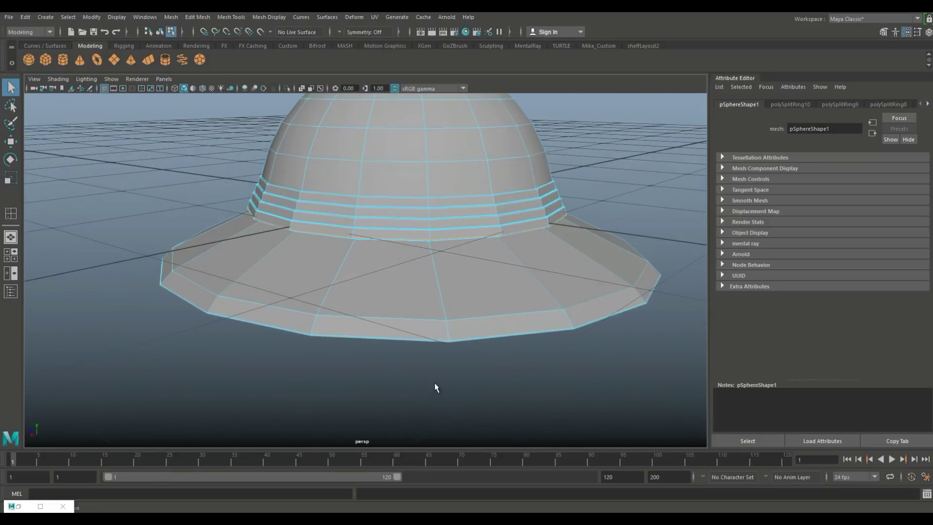
middle_click_drag(435, 371, 429, 425, "alt")
right_click_drag(430, 176, 461, 165)
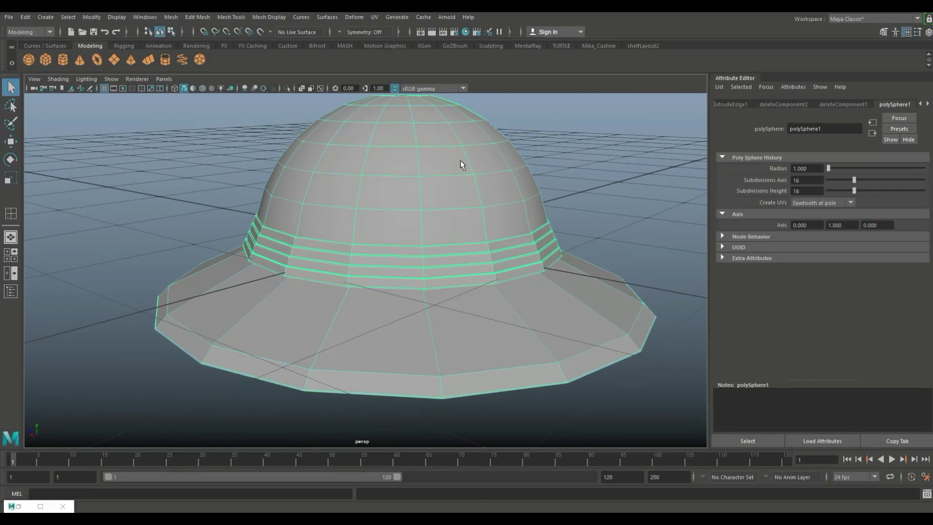
key("3")
left_click(167, 189)
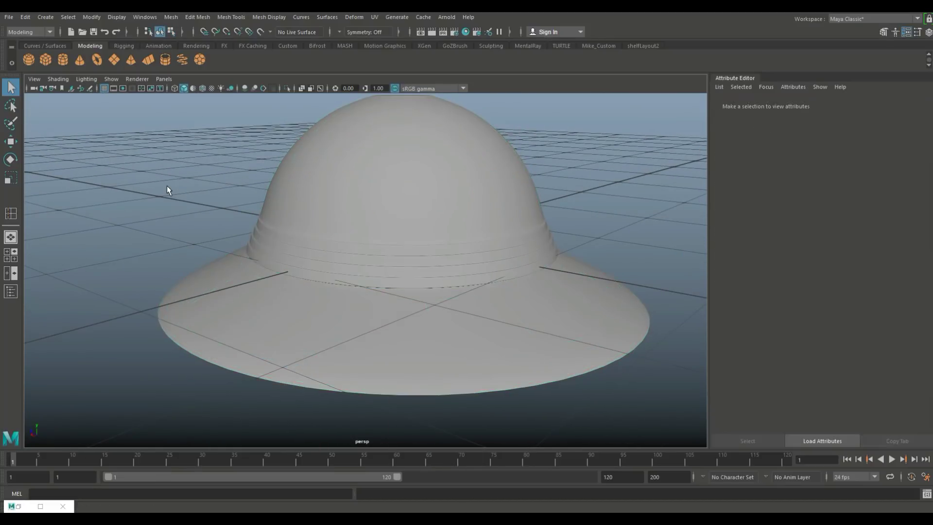
left_click_drag(348, 302, 347, 348, "alt")
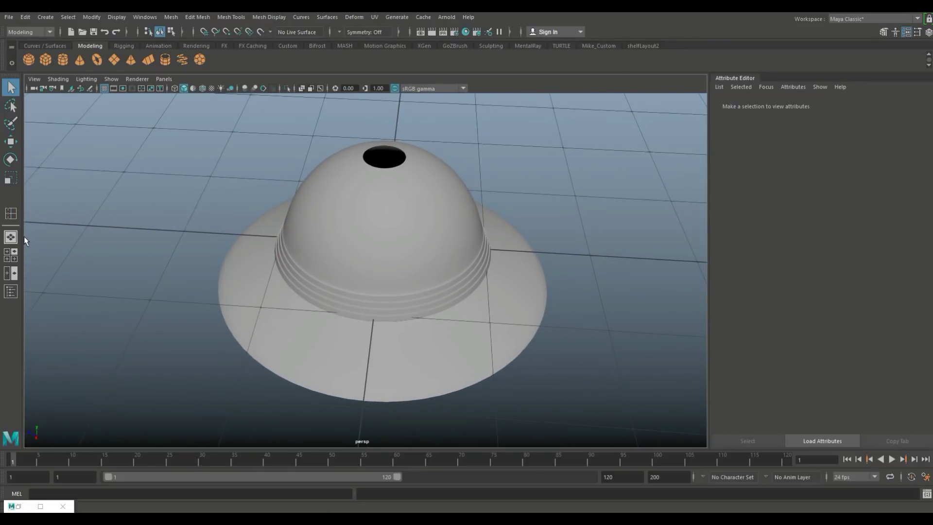
- Scale the hat down slightly along Z in the top view to make it oval, and return to the perspective view
left_click(11, 255)
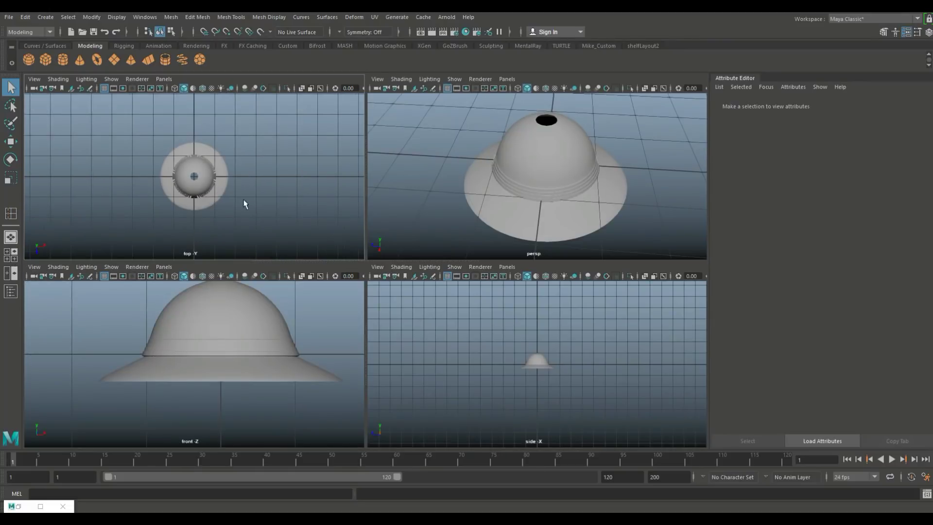
key("space")
right_click_drag(250, 206, 416, 282, "alt")
left_click(418, 265)
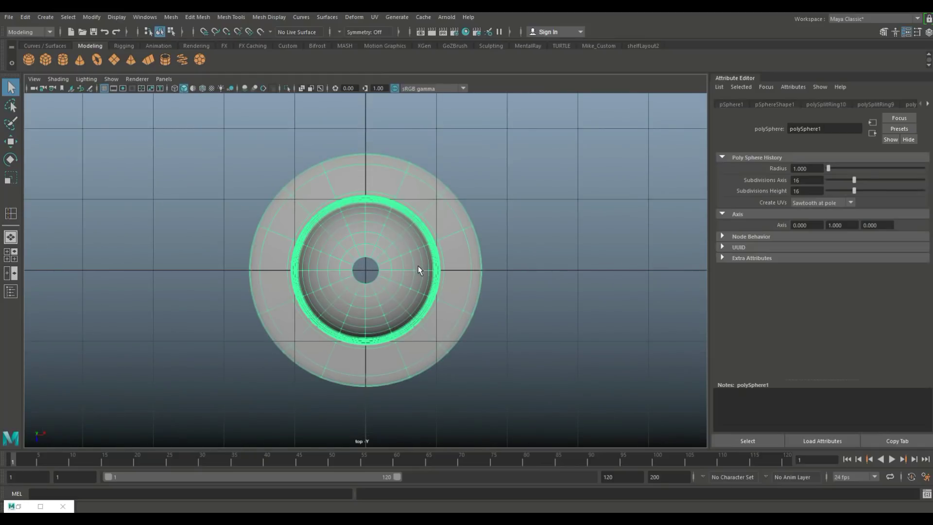
key("r")
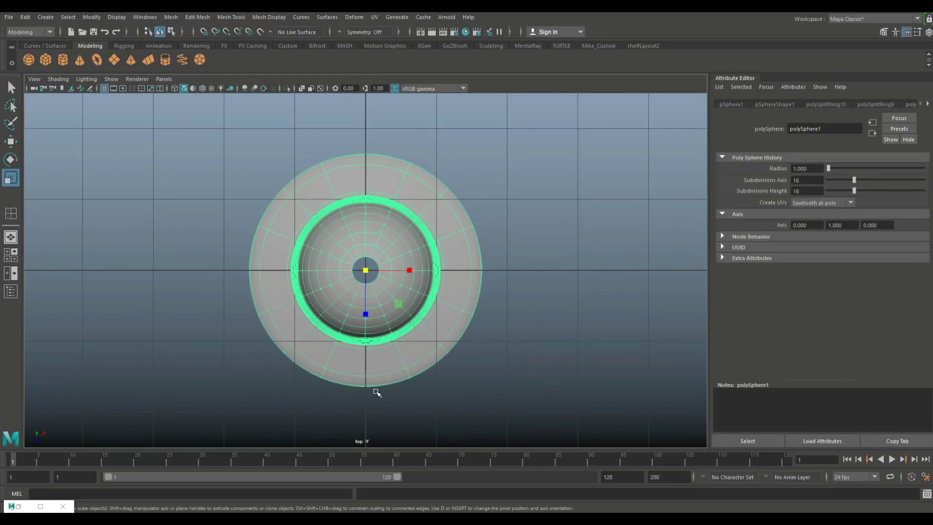
left_click_drag(366, 315, 368, 308)
left_click(8, 252)
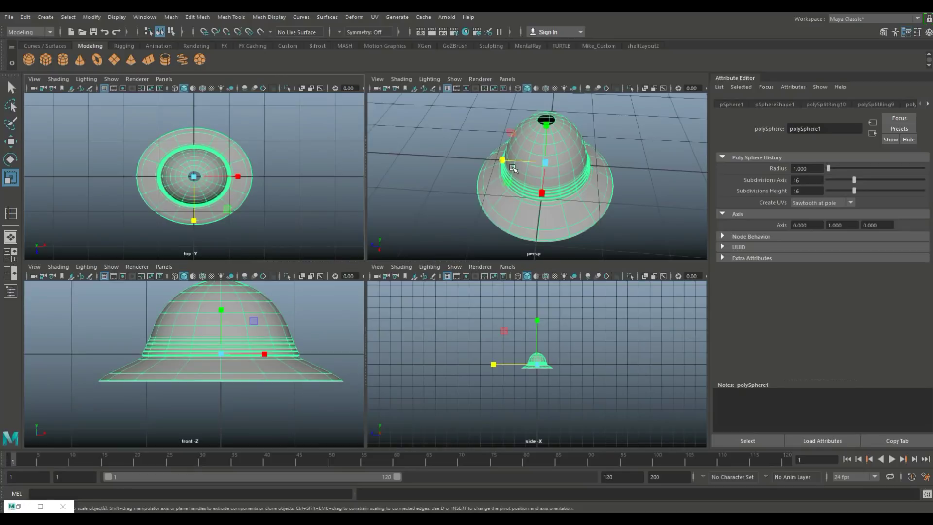
key("space")
left_click(559, 306)
- Select the hat and turn off its smooth mesh preview for a close view of the brim's outer rim
scroll(558, 306, "down", 3)
left_click_drag(558, 306, 436, 296, "alt")
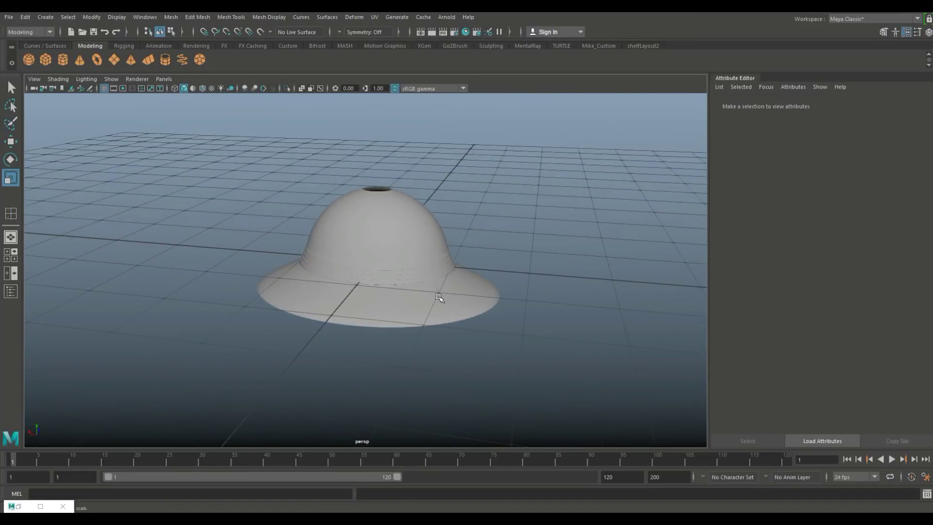
scroll(454, 312, "up", 3)
scroll(477, 284, "up", 3)
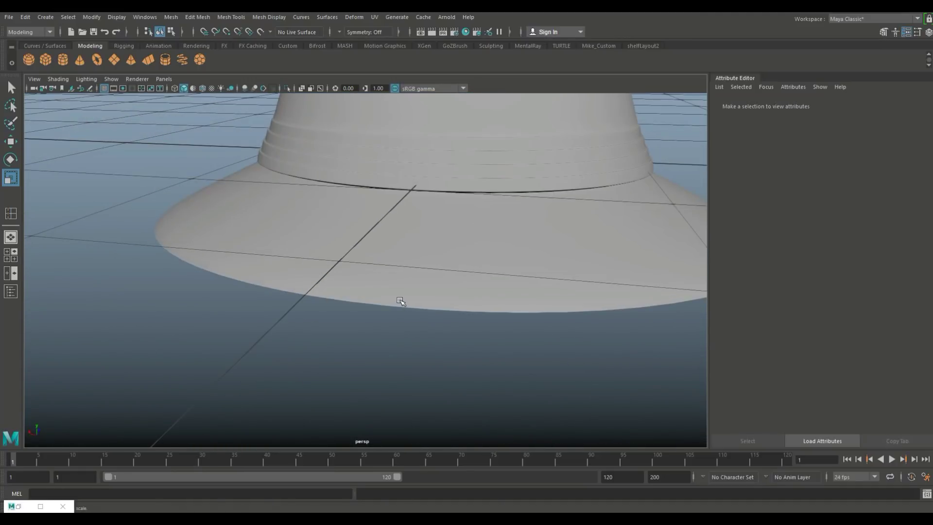
left_click(402, 297)
left_click_drag(383, 325, 386, 301, "alt")
key("1")
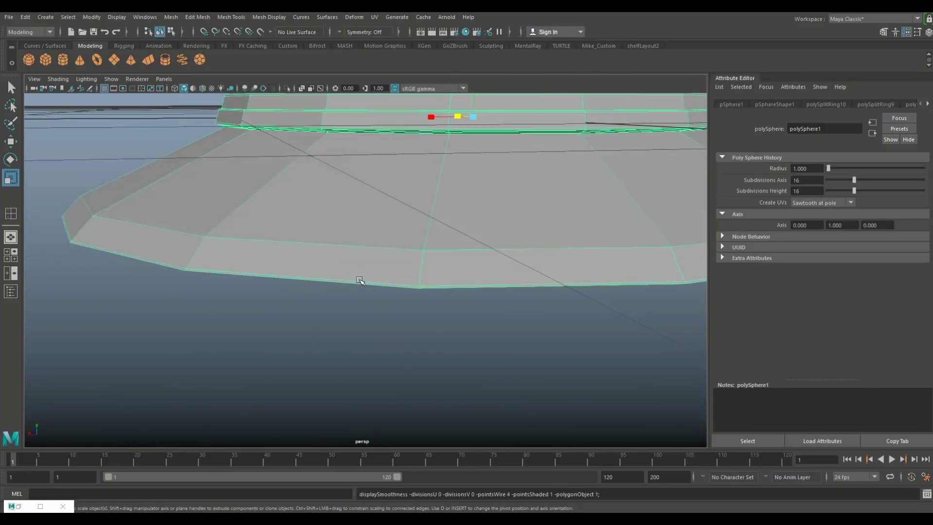
- Insert a supporting edge loop just below the upper edge of the brim's outer rim and view the whole smoothed hat
left_click_drag(301, 218, 366, 224, "alt")
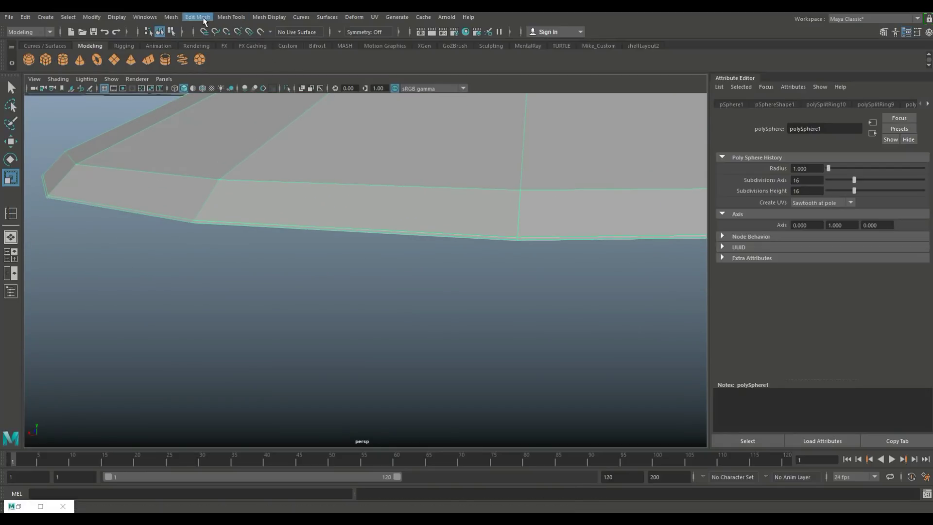
left_click(231, 17)
left_click(291, 90)
left_click(220, 188)
key("q")
right_click_drag(313, 141, 340, 131)
left_click(273, 286)
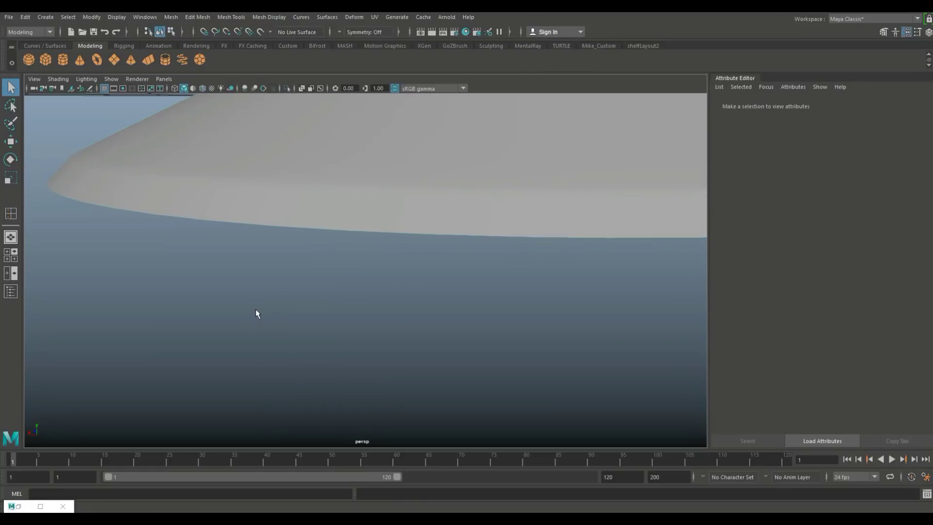
scroll(256, 309, "down", 5)
middle_click_drag(317, 327, 282, 342, "alt")
left_click_drag(282, 342, 298, 390, "alt")
scroll(279, 348, "down", 5)
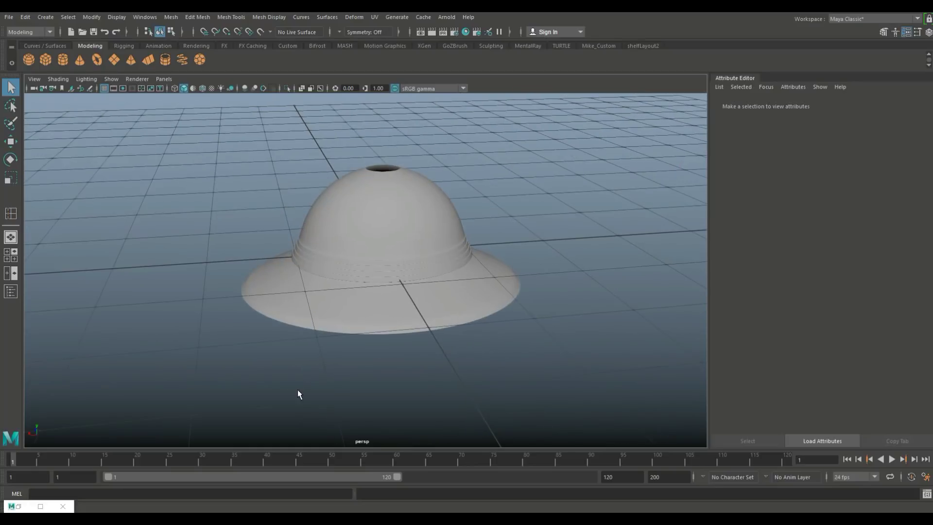
- Create a polygon sphere, raise it above the hat's crown, and frame it in the front view
left_click(29, 61)
key("w")
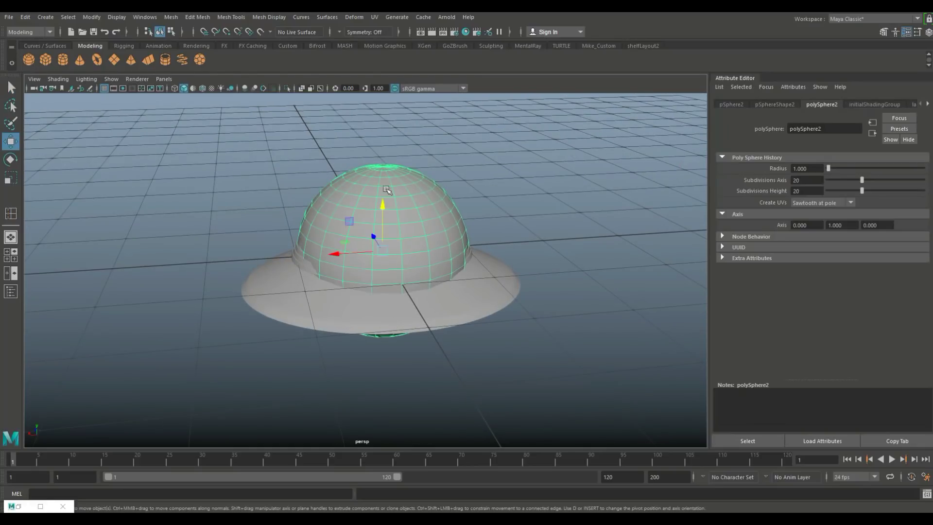
left_click_drag(383, 199, 383, 95)
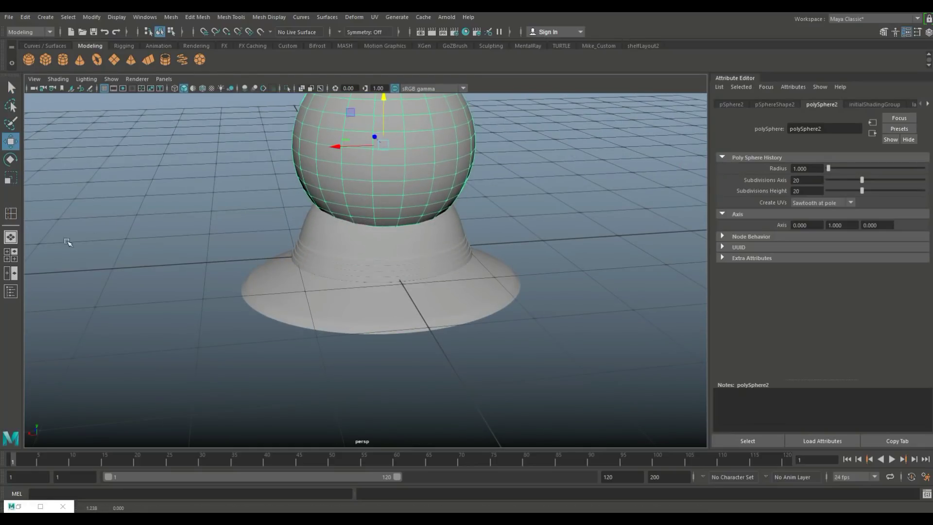
left_click(8, 252)
key("space")
key("f")
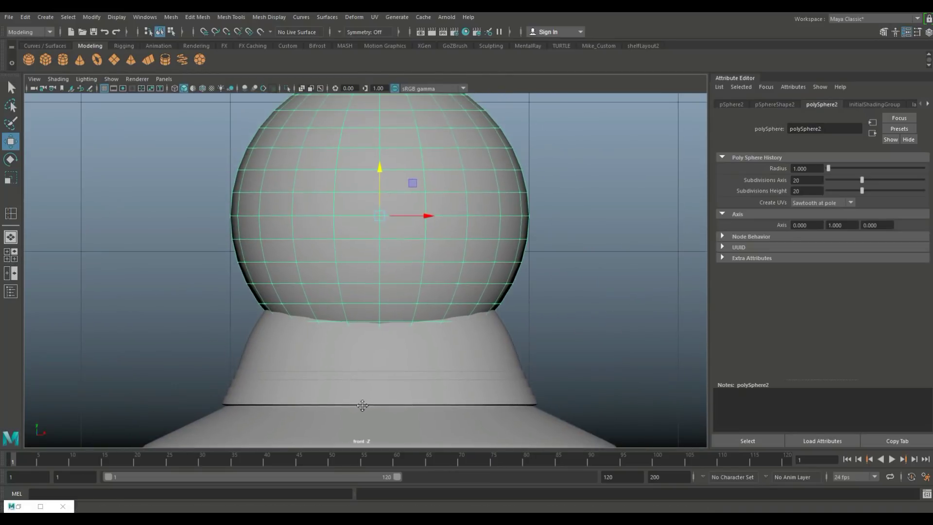
- Set the new sphere's axis and height subdivisions to 16 each
left_click(809, 180)
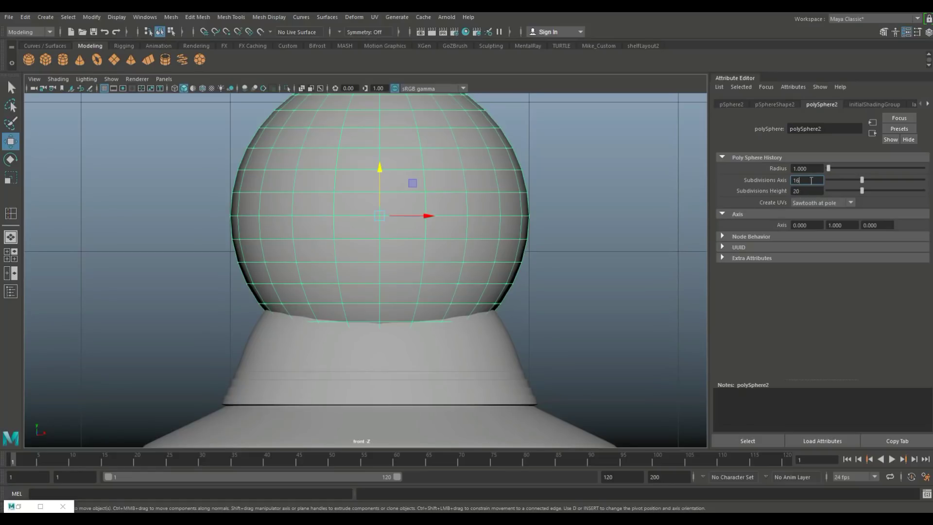
type("16")
left_click(809, 191)
key("Return")
- Delete the lower faces of the new sphere so only a shallow dome remains, and return to object selection
right_click_drag(357, 139, 356, 165)
left_click_drag(209, 180, 618, 503)
key("Delete")
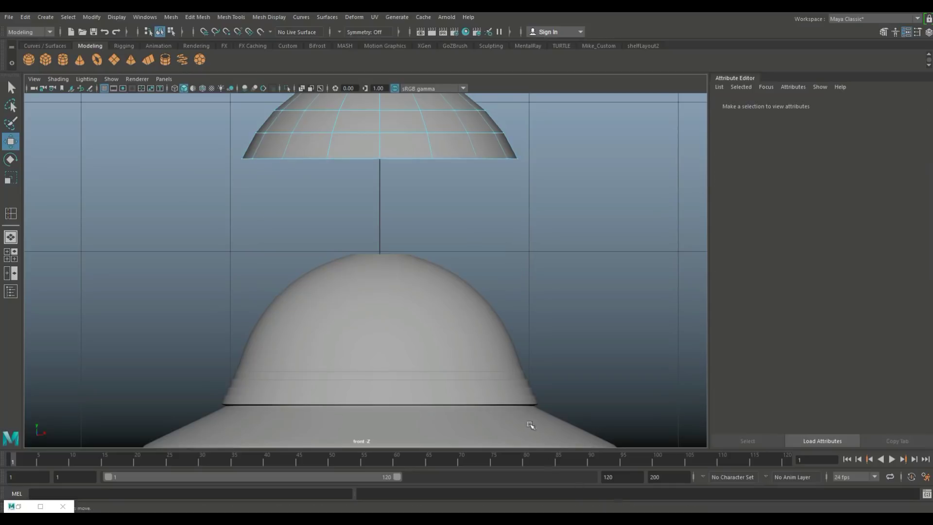
right_click_drag(418, 138, 447, 122)
- Scale the dome uniformly to about 0.18 and lower it onto the top of the hat's crown
scroll(459, 214, "down", 5)
scroll(461, 216, "up", 3)
key("r")
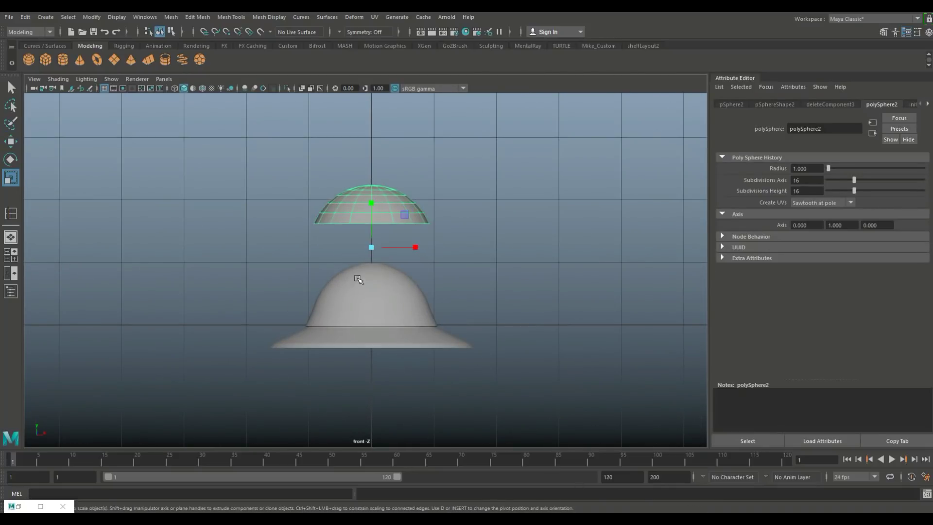
left_click_drag(372, 247, 286, 272)
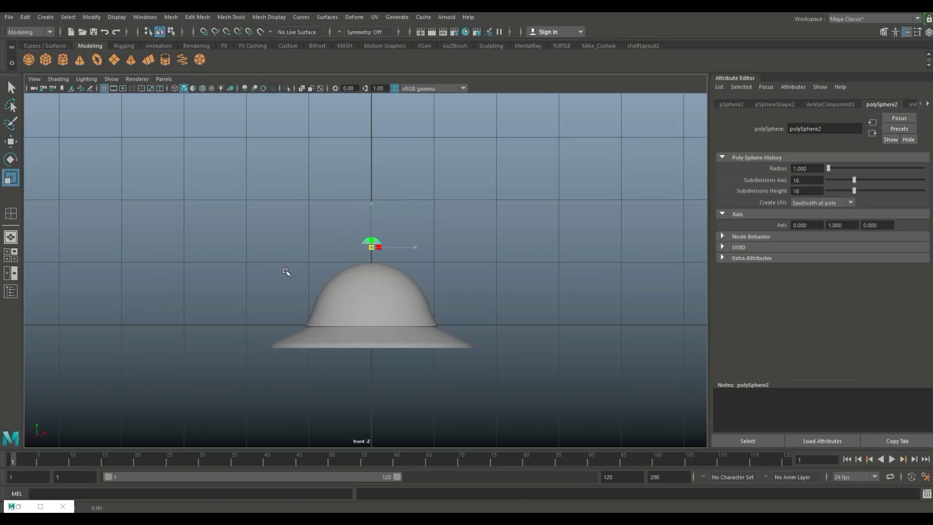
key("w")
left_click_drag(372, 203, 377, 222)
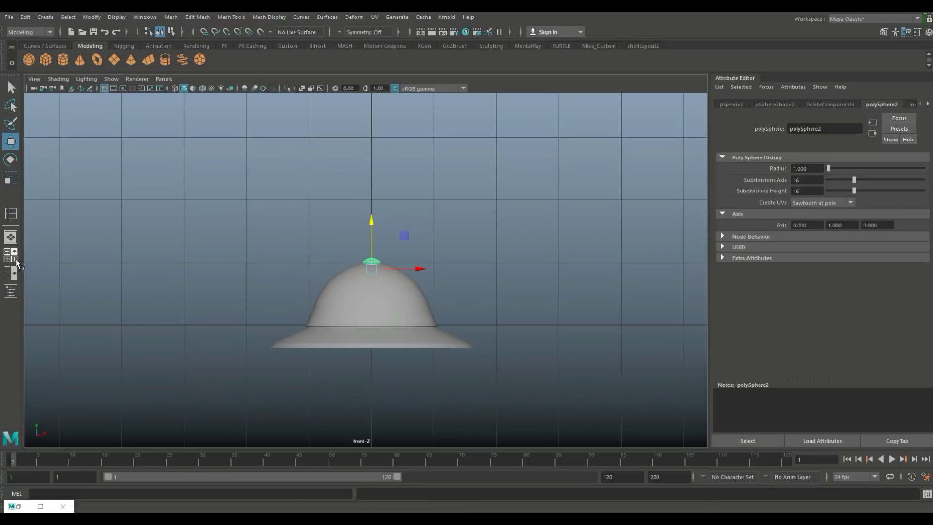
- Enlarge the small dome uniformly in the top view to cover the crown's opening, and return to the perspective view
left_click(14, 259)
key("space")
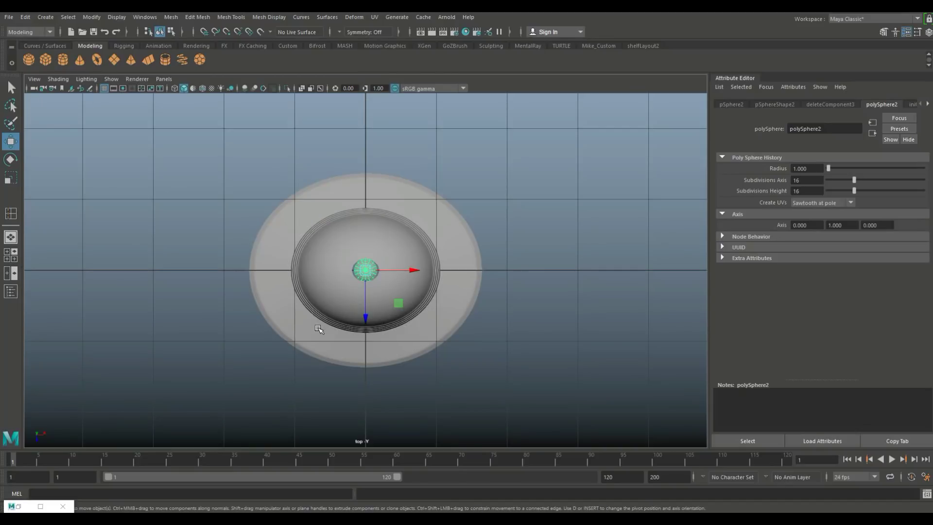
key("f")
key("a")
scroll(346, 342, "up", 9)
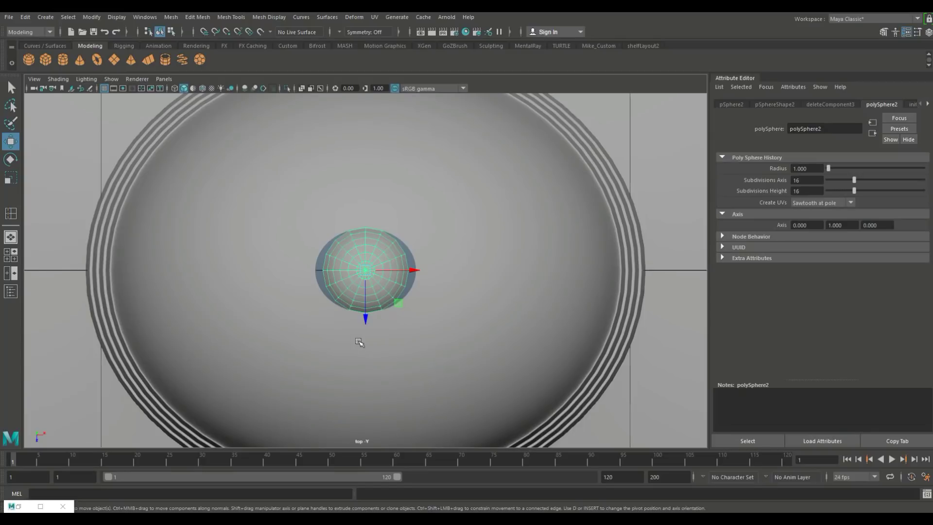
key("r")
left_click_drag(368, 271, 387, 276)
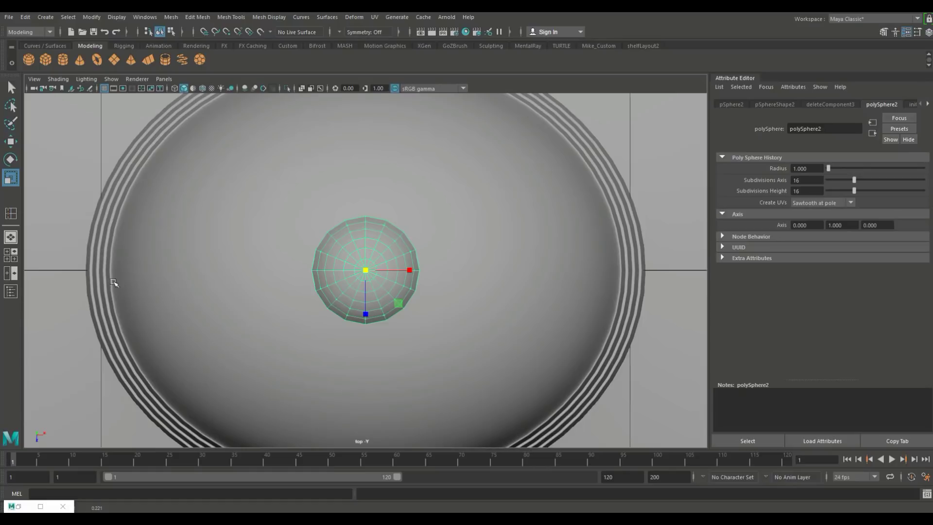
left_click(12, 256)
key("space")
- Delete four faces from the dome's bottom row, two on each opposite side, to form vent notches
scroll(491, 234, "up", 2)
scroll(496, 323, "up", 5)
left_click_drag(500, 306, 507, 284, "alt")
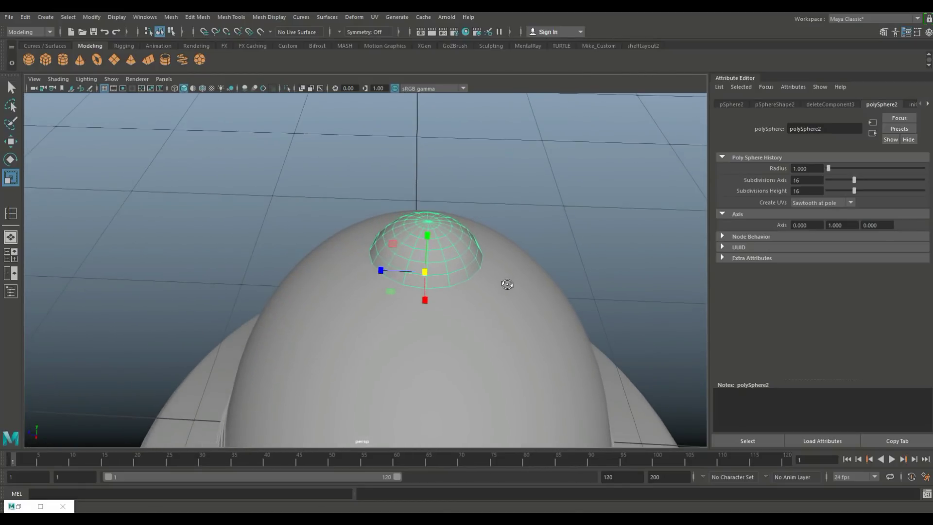
middle_click_drag(492, 301, 462, 299, "alt")
scroll(470, 288, "up", 1)
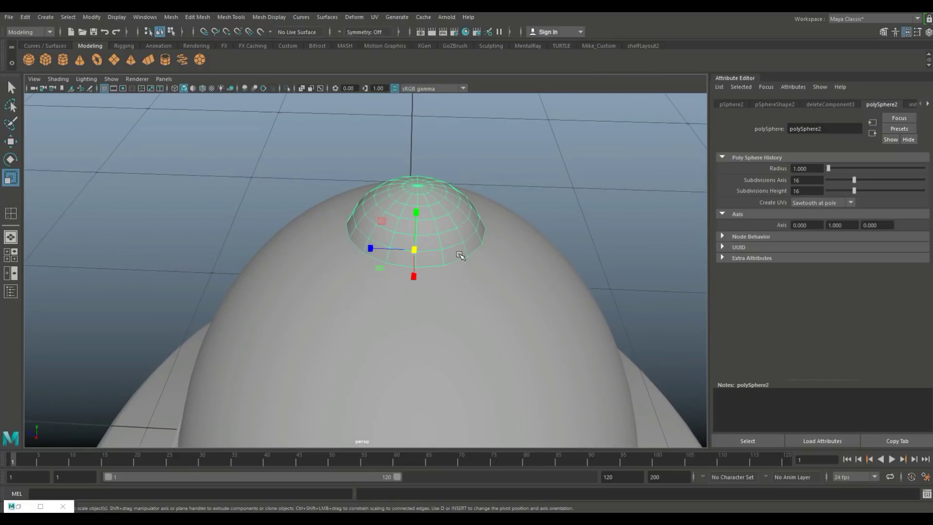
right_click_drag(459, 256, 456, 255)
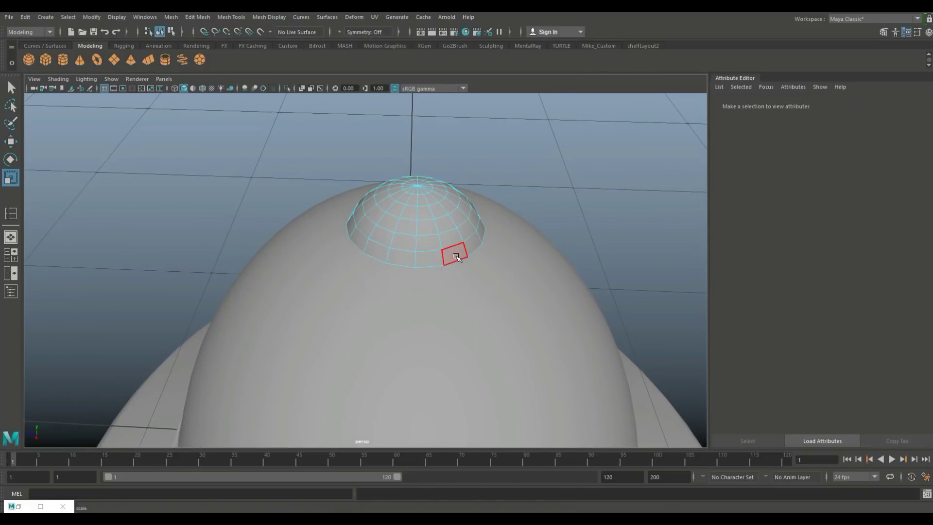
left_click(456, 255)
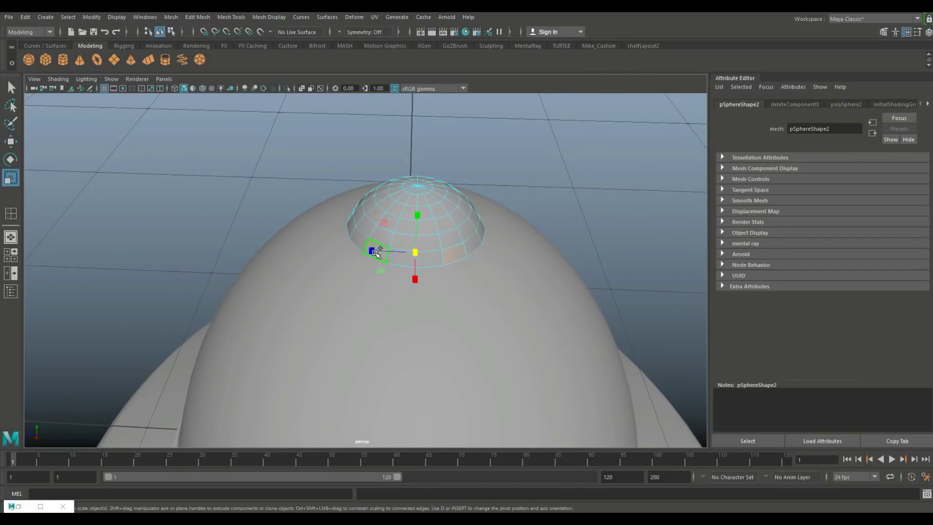
left_click_drag(539, 292, 329, 306, "alt")
left_click(345, 199, "shift")
left_click(279, 197, "shift")
key("Delete")
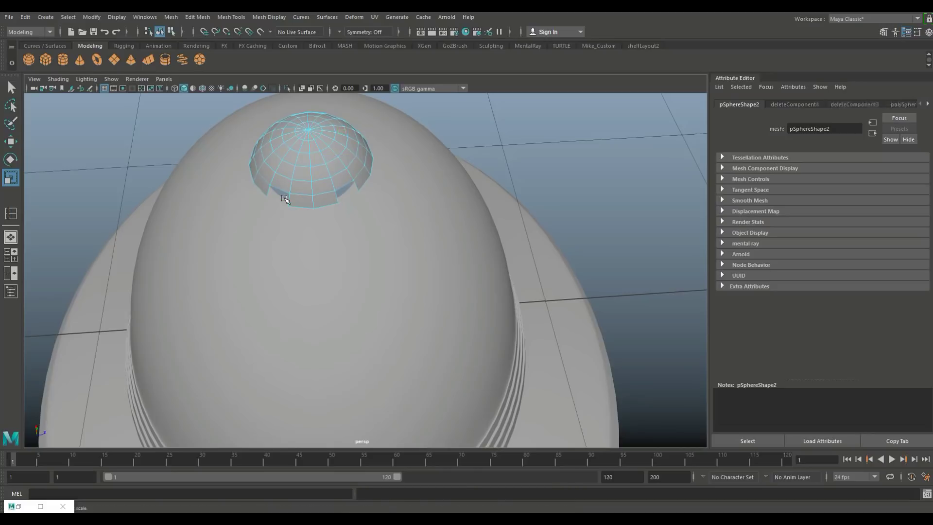
- Display the notched dome in smooth mesh preview and adjust its height so it sits above the crown's opening
right_click_drag(312, 159, 339, 146)
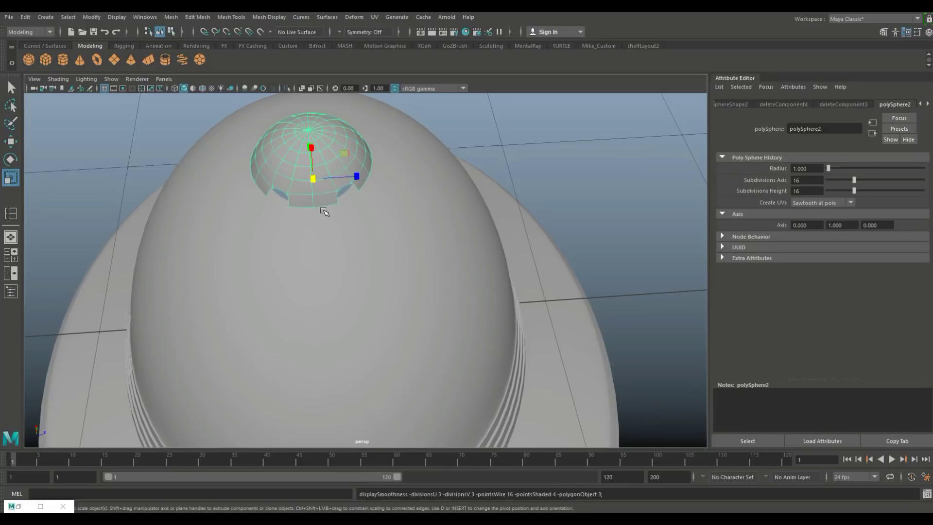
left_click_drag(362, 231, 603, 254, "alt")
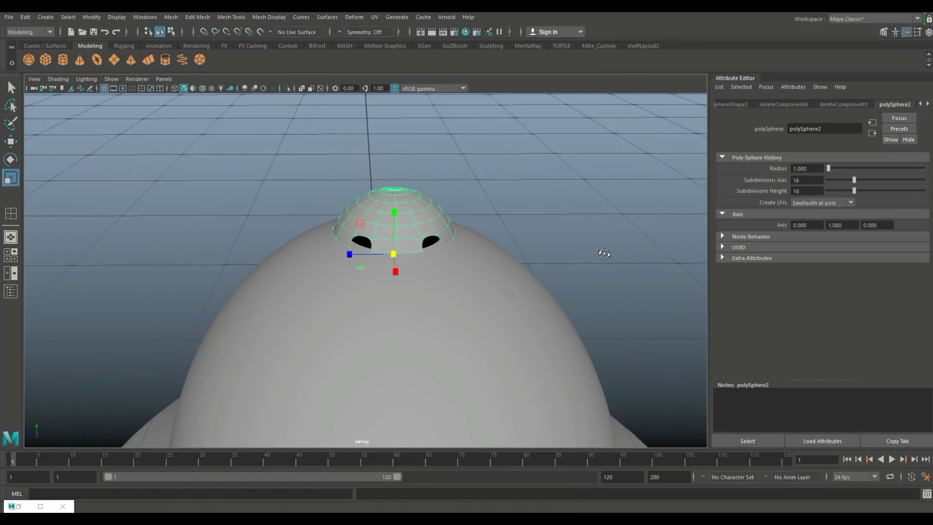
key("w")
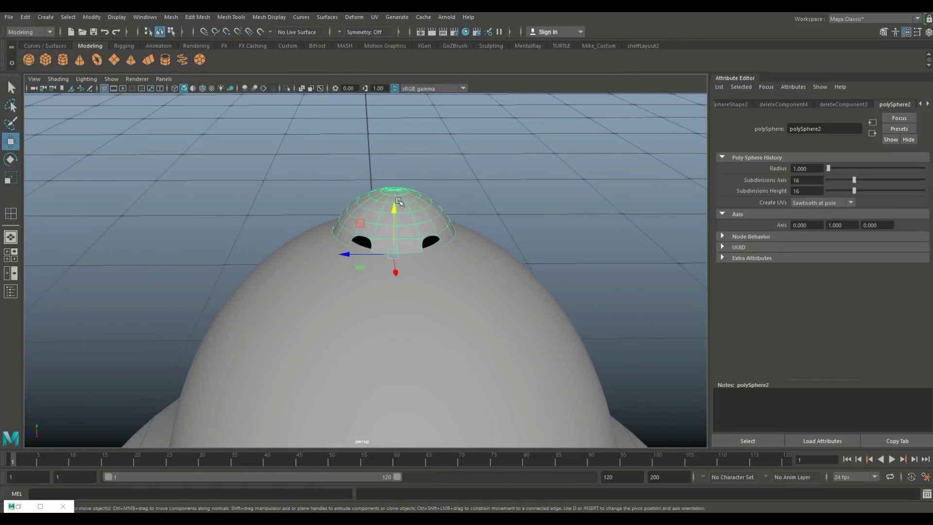
left_click_drag(394, 208, 394, 216)
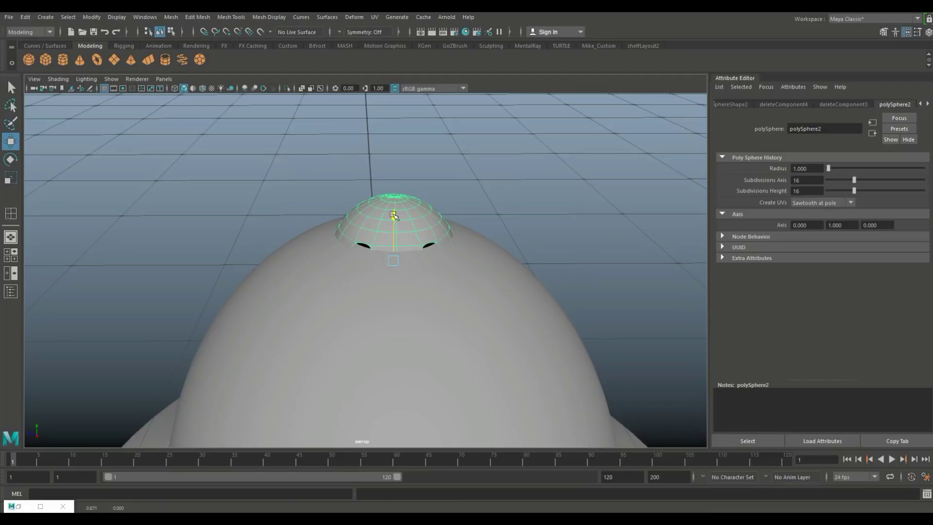
left_click_drag(471, 241, 338, 178, "alt")
scroll(357, 229, "up", 3)
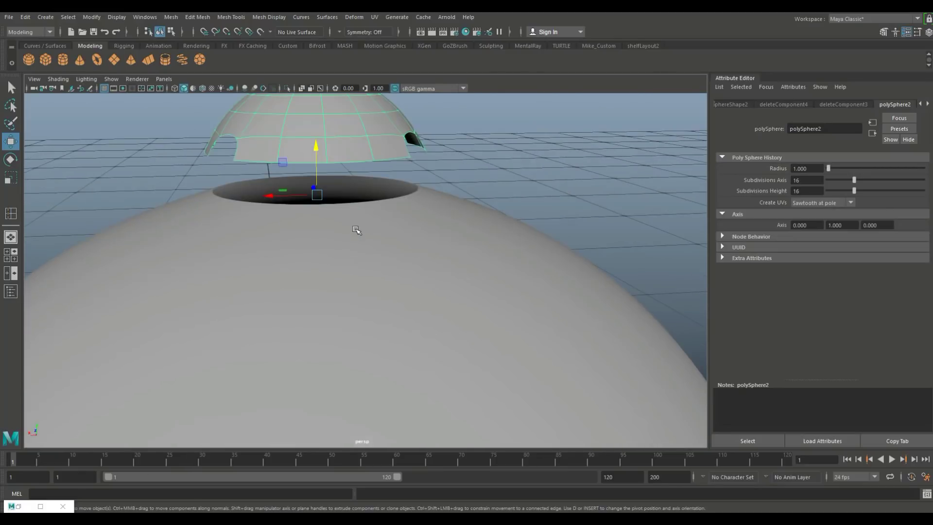
middle_click_drag(356, 229, 391, 285, "alt")
right_click_drag(388, 203, 389, 177)
left_click(389, 228)
left_click_drag(377, 253, 410, 279, "alt")
left_click_drag(408, 151, 412, 153)
key("ctrl+z")
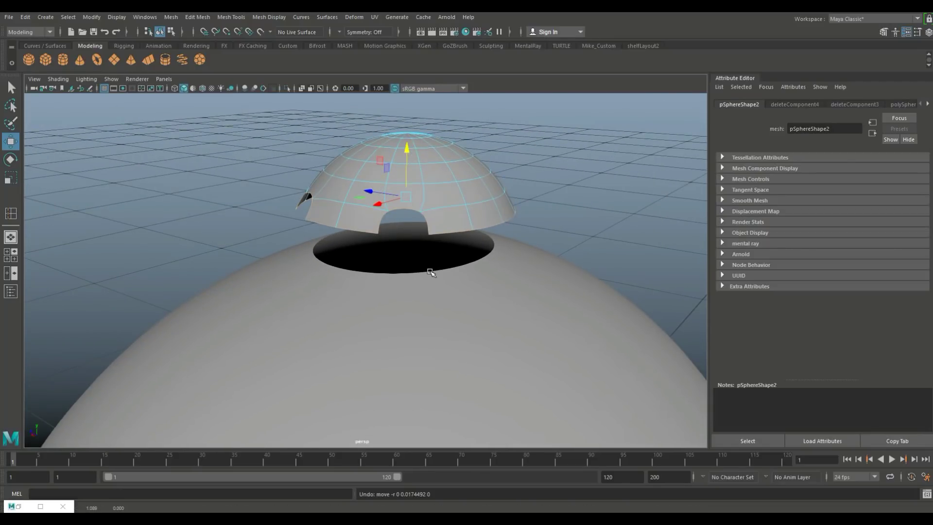
left_click(611, 181)
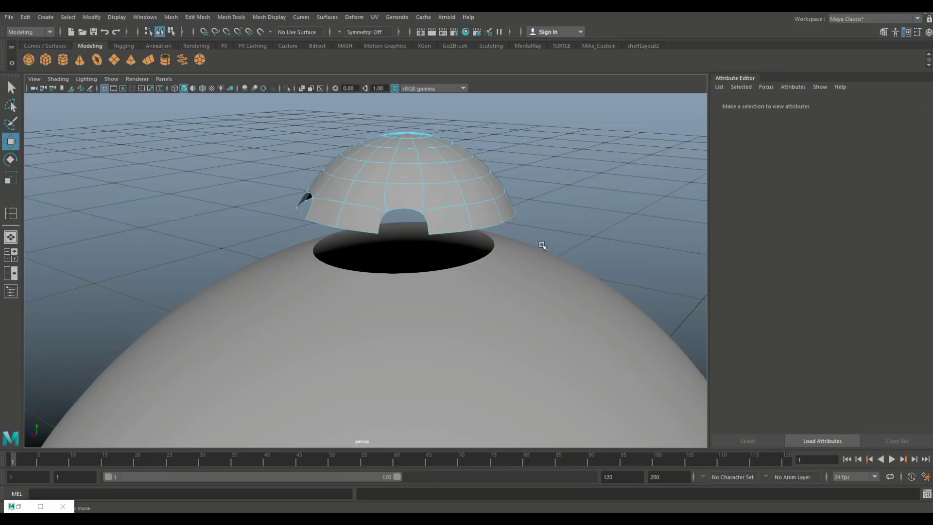
- Select the dome's bottom border edges and extrude them slightly downward
left_click(457, 233)
left_click_drag(470, 250, 391, 273, "alt")
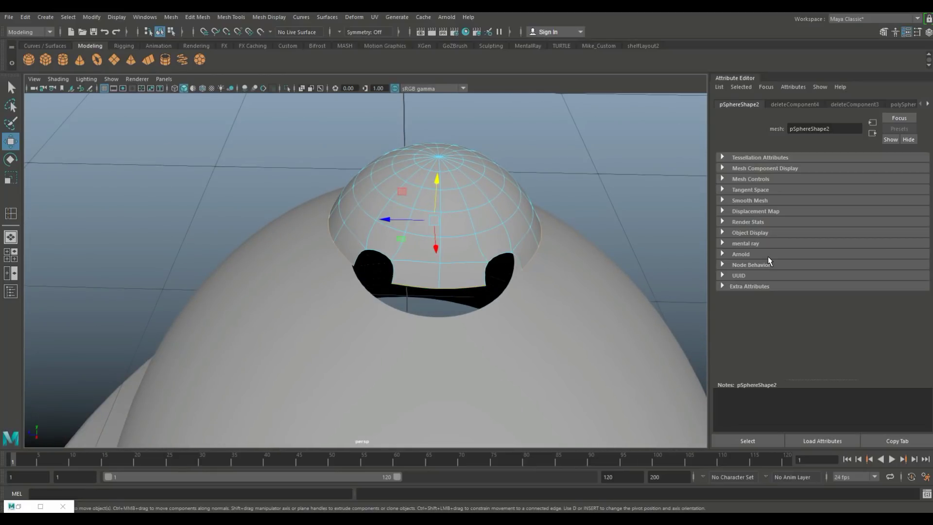
key("ctrl+e")
key("w")
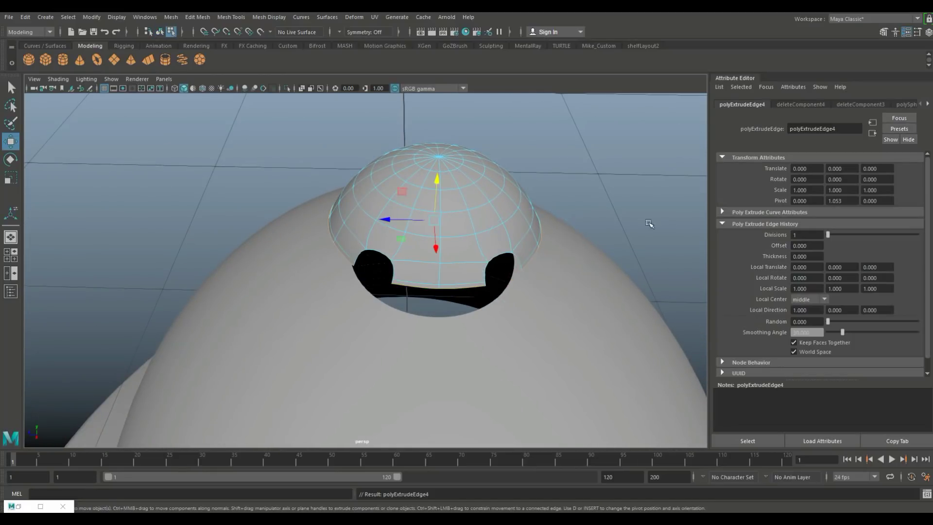
left_click_drag(436, 181, 438, 191)
- Extrude the dome's lower border edges again, scale them inward to give the rim thickness, and return to object selection
key("ctrl+e")
key("r")
left_click_drag(432, 227, 409, 230)
left_click(525, 189)
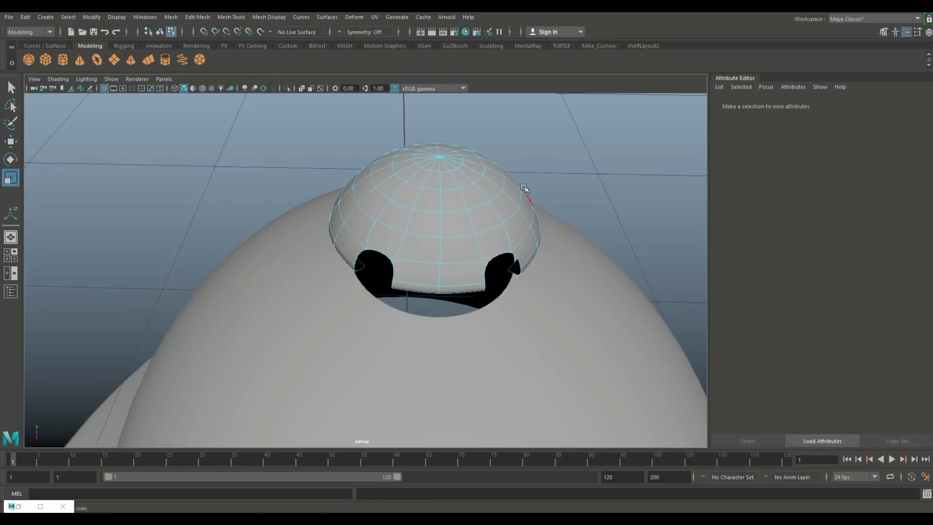
right_click_drag(499, 191, 522, 179)
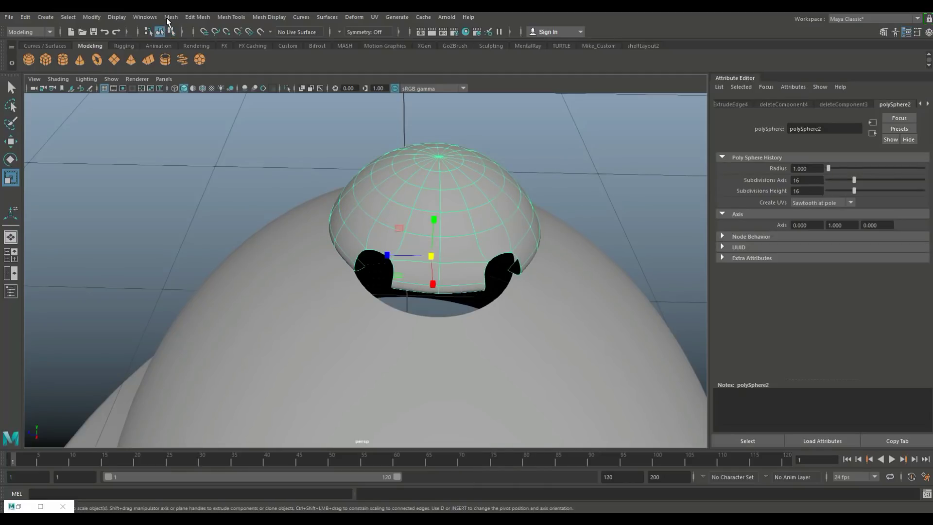
- Smooth the dome mesh with one division level and lower it toward the crown's opening
left_click(170, 17)
left_click(208, 108)
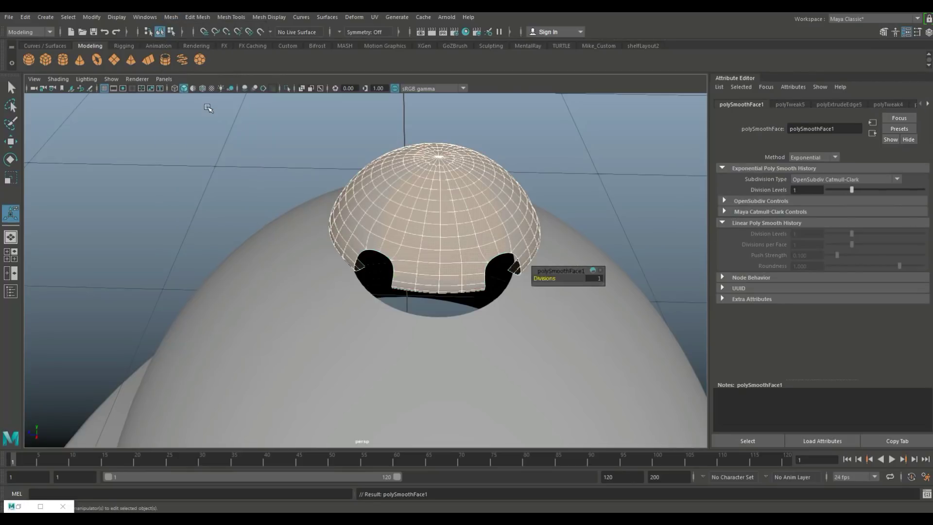
key("w")
left_click_drag(437, 150, 440, 163)
left_click_drag(440, 164, 448, 233, "alt")
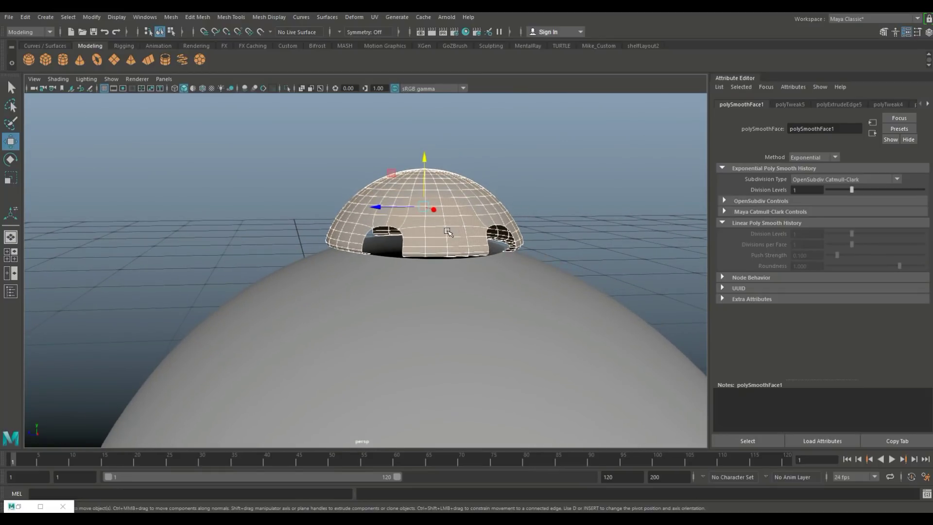
- Flatten the dome along Y and move it down to rest over the crown's opening
key("r")
left_click_drag(428, 160, 427, 172)
key("w")
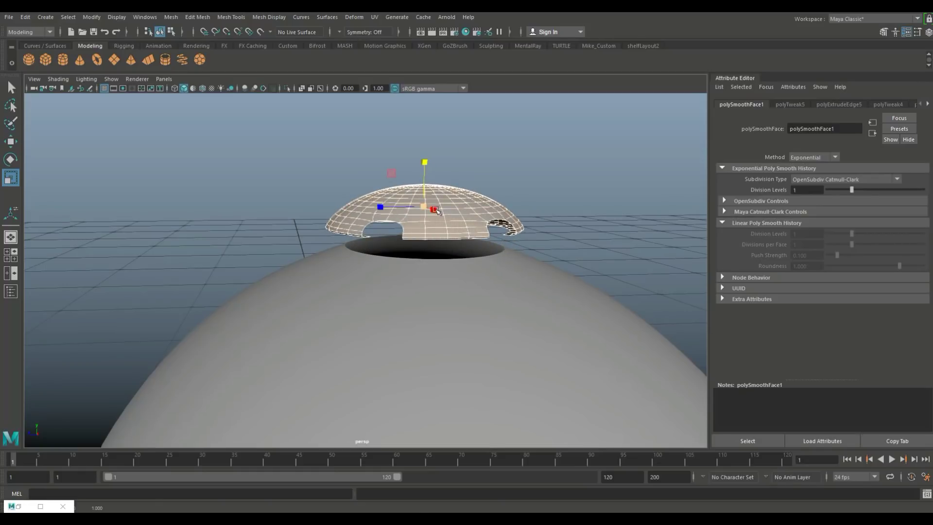
left_click_drag(425, 162, 429, 175)
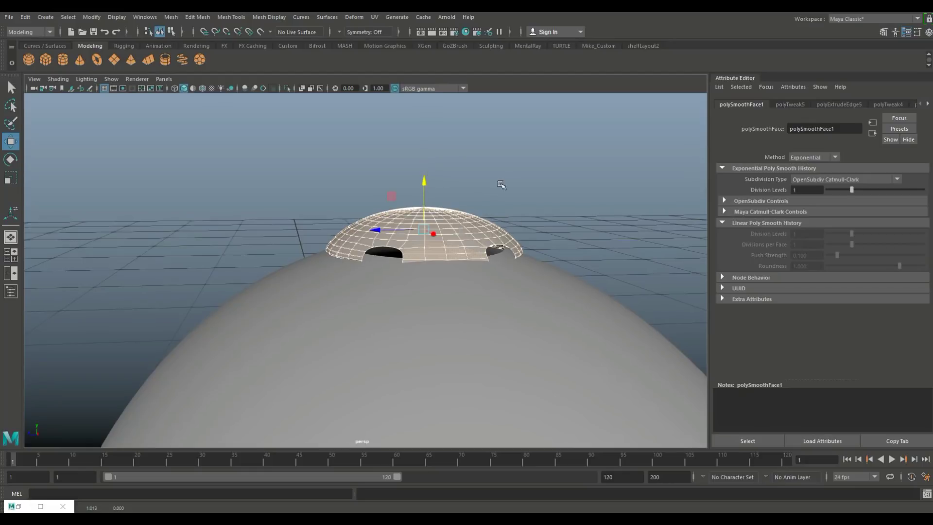
- View the flattened dome's fit on the crown up close and select it as an object
left_click(525, 172)
left_click_drag(525, 173, 433, 238, "alt")
middle_click_drag(433, 237, 381, 231, "alt")
scroll(491, 275, "up", 6)
scroll(383, 243, "down", 3)
left_click_drag(385, 254, 417, 233, "alt")
left_click(417, 234)
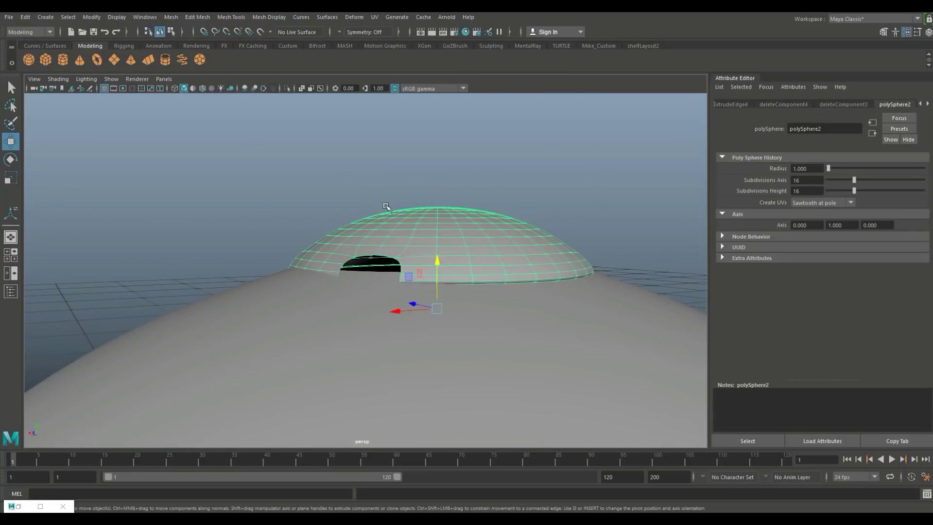
- Turn off the dome's smooth preview, extrude its faces with a thickness of 0.005, and clear the selection
key("1")
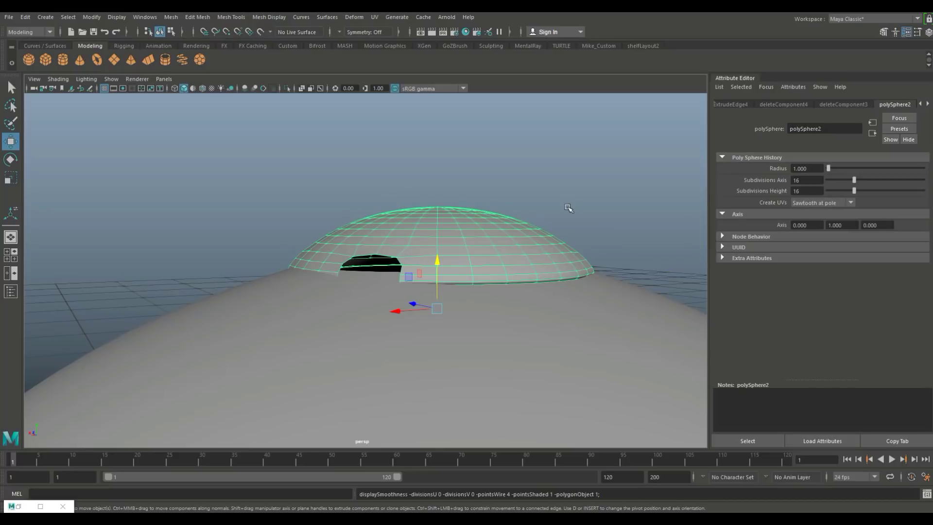
key("ctrl+e")
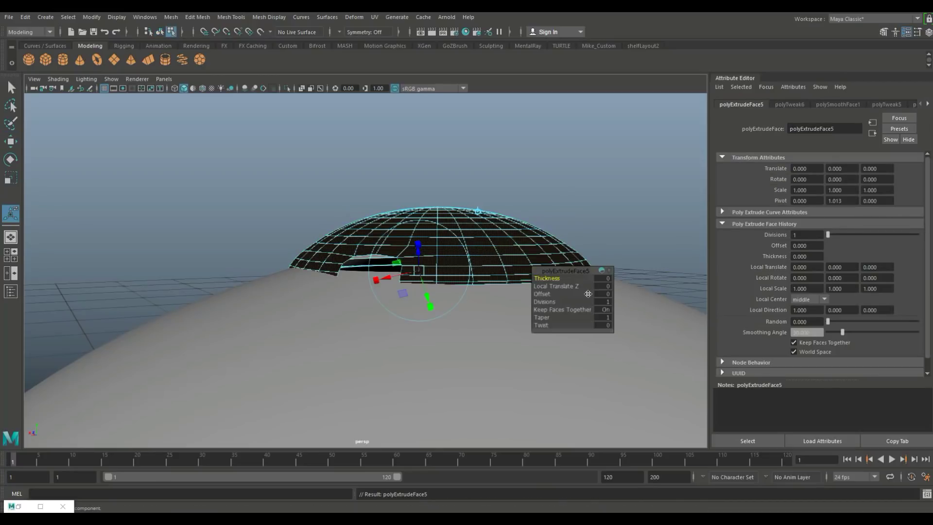
left_click(603, 278)
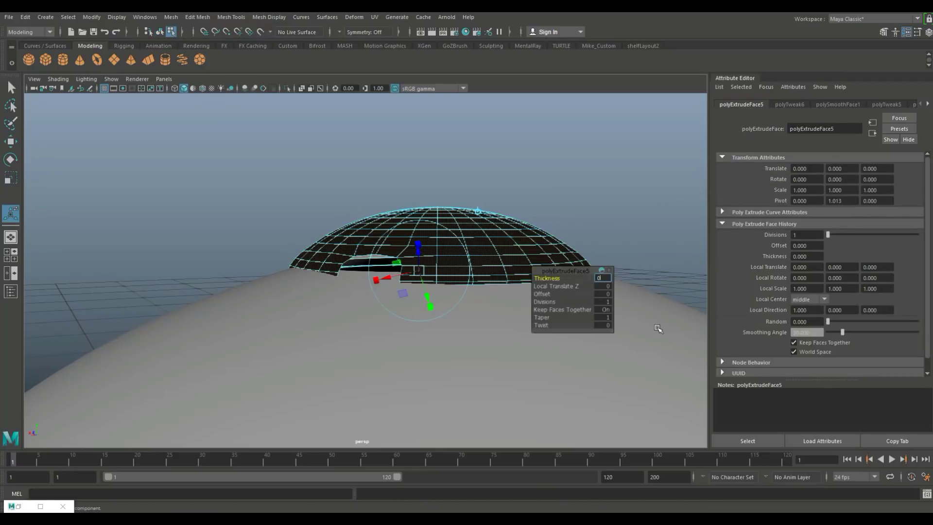
key("Return")
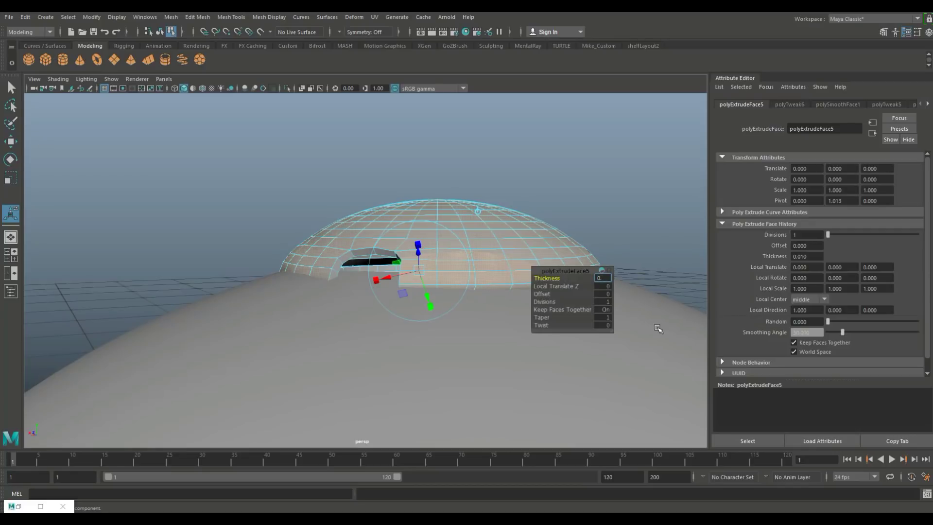
key("Return")
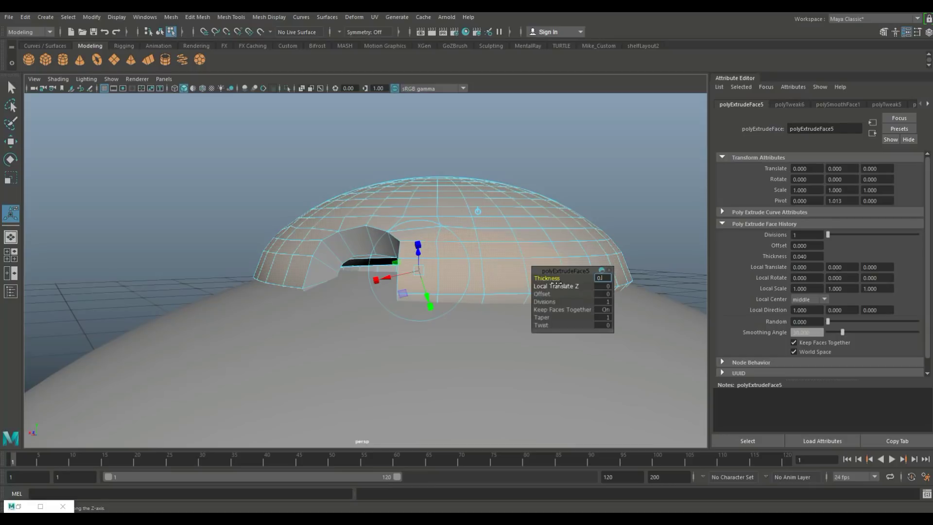
key("Return")
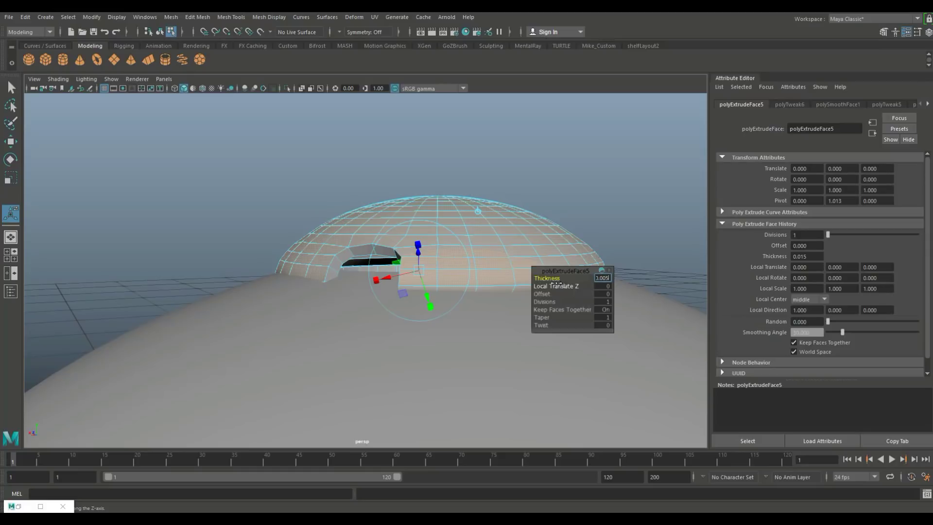
key("Return")
left_click(578, 192)
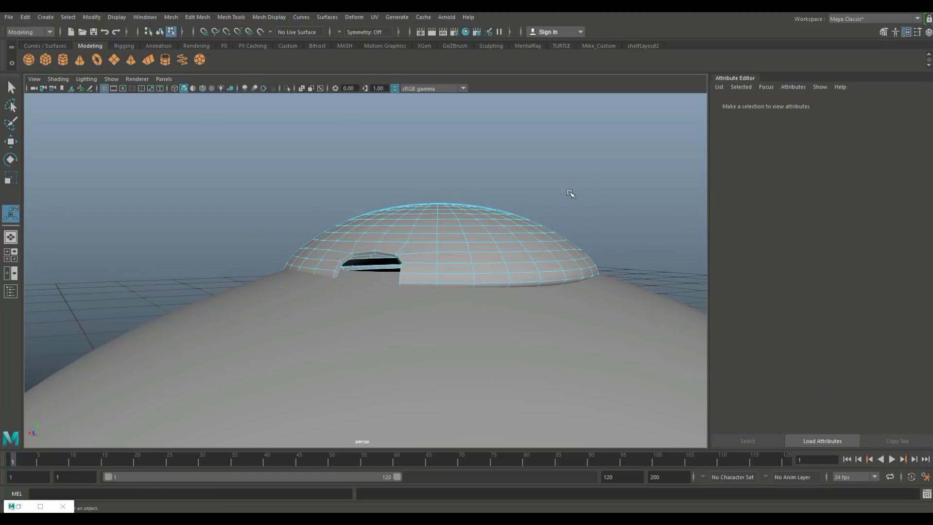
- Select the crown-and-brim mesh as an object, turn off its smooth preview, and smooth it with one division level
scroll(558, 205, "down", 5)
left_click_drag(558, 208, 418, 183, "alt")
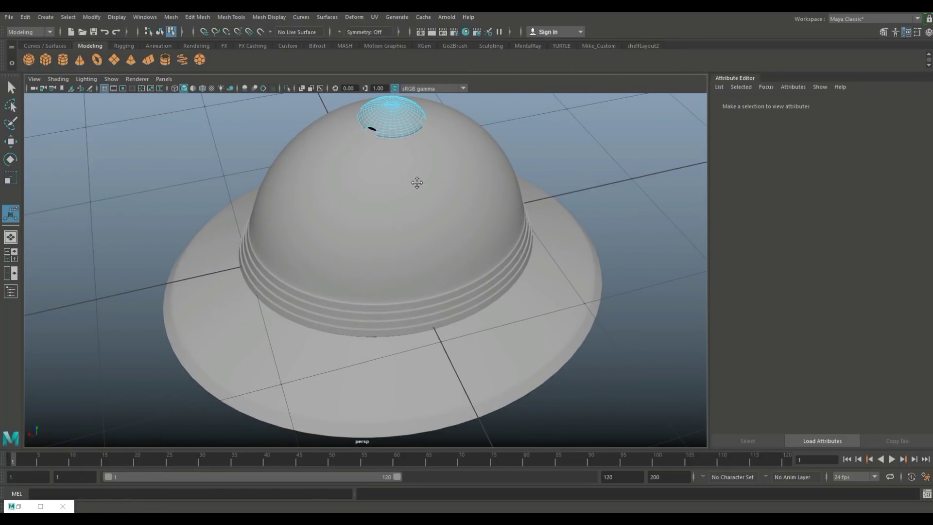
scroll(242, 312, "down", 3)
left_click_drag(256, 317, 348, 327, "alt")
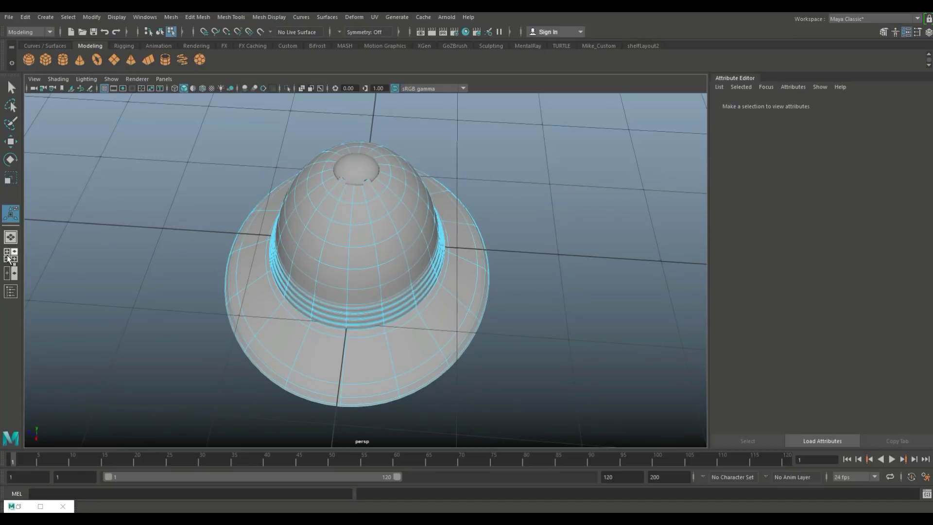
right_click_drag(394, 227, 432, 214)
left_click_drag(415, 312, 495, 373, "alt")
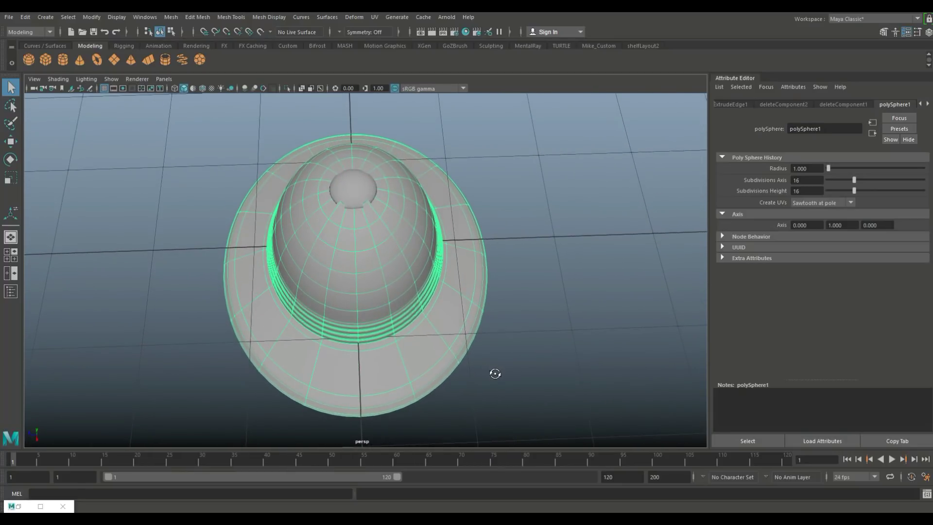
key("1")
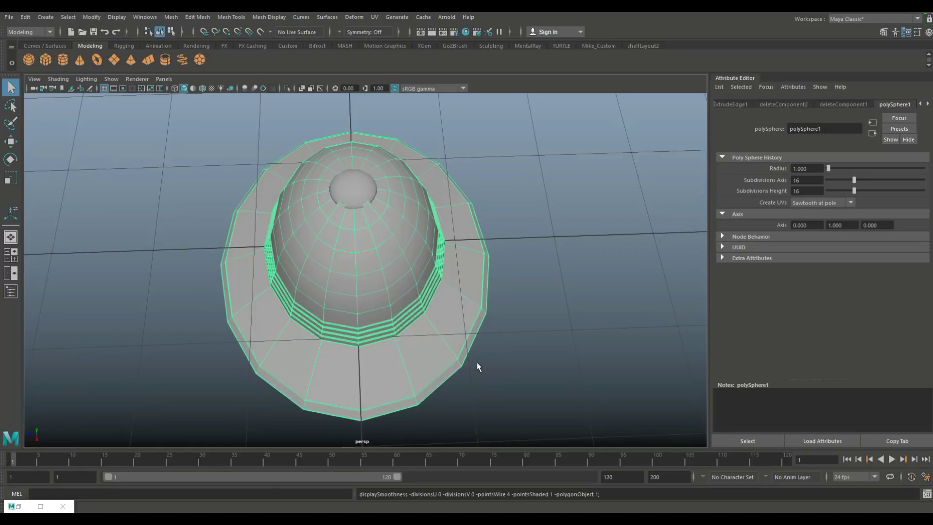
left_click(171, 17)
left_click(213, 108)
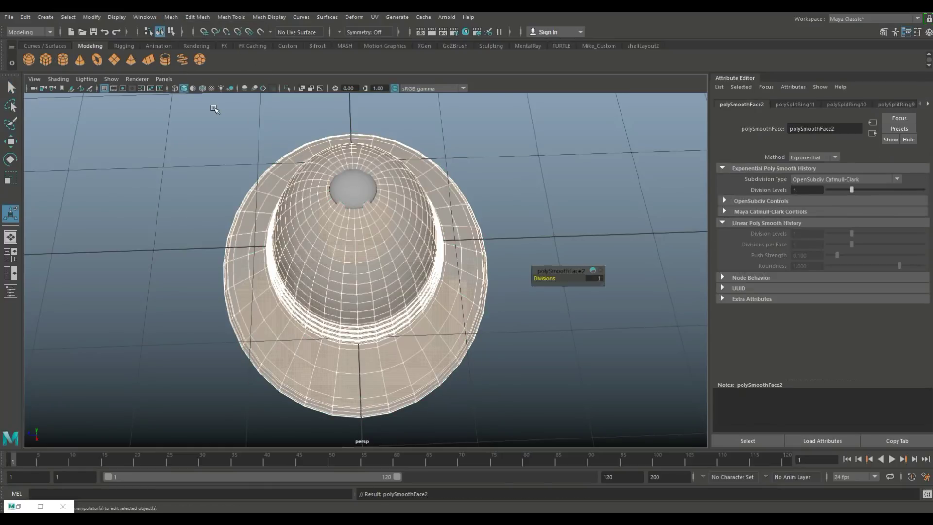
left_click_drag(504, 329, 500, 348, "alt")
left_click(503, 355)
middle_click_drag(503, 355, 517, 329, "alt")
left_click_drag(517, 329, 538, 356, "alt")
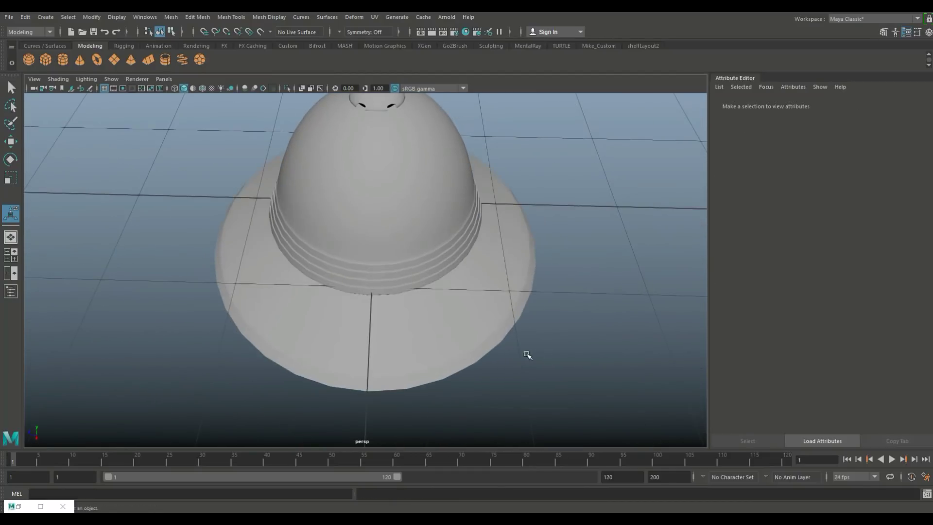
- Display the hat in the top view and frame one side of its brim closely
left_click(460, 303)
scroll(475, 356, "up", 2)
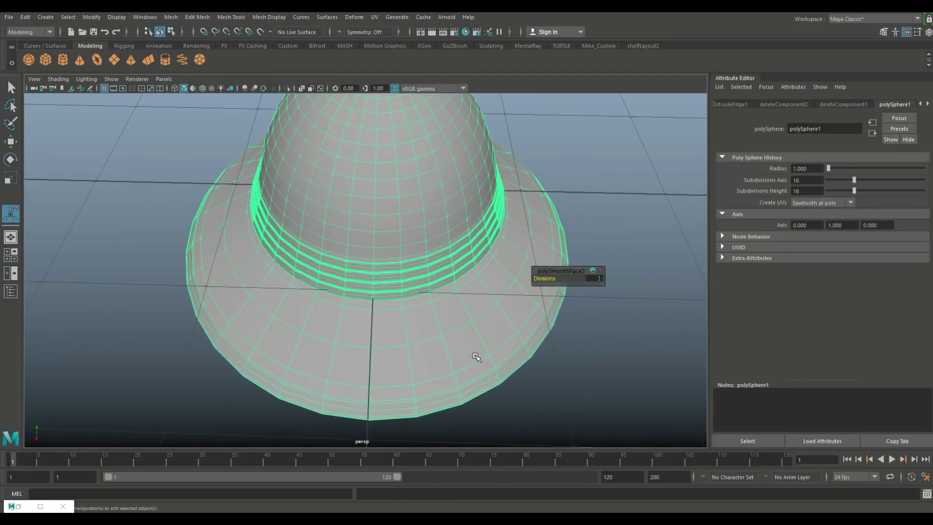
left_click(11, 254)
key("space")
scroll(259, 252, "down", 8)
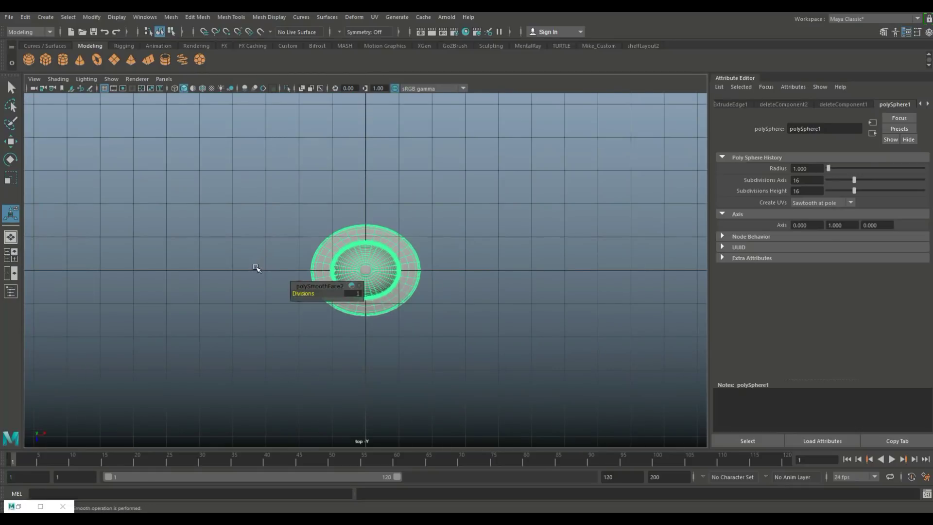
middle_click_drag(278, 260, 339, 229, "alt")
scroll(406, 300, "up", 1)
scroll(408, 297, "up", 4)
middle_click_drag(427, 294, 417, 336, "alt")
scroll(461, 335, "up", 1)
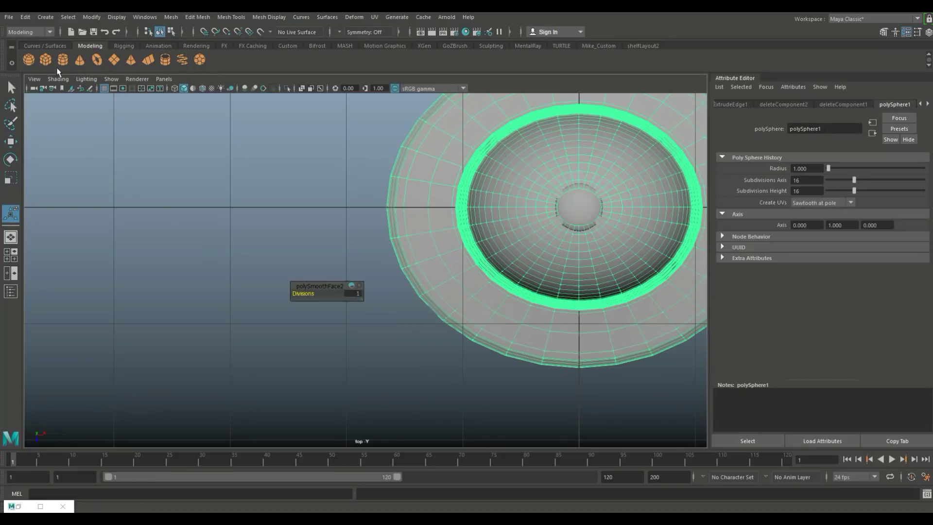
- Create a polygon cube, narrow it along X, and place it over the brim beside the raised band
left_click(46, 61)
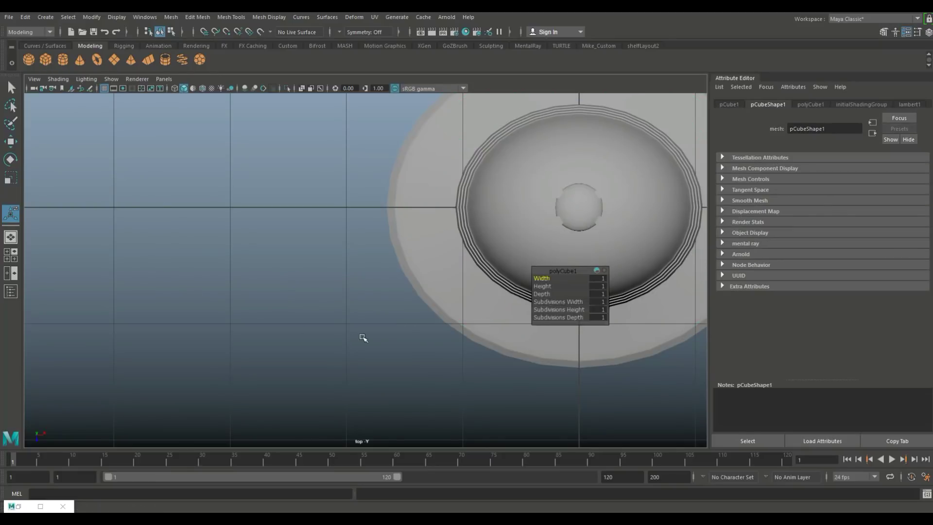
key("w")
left_click_drag(626, 208, 389, 208)
key("r")
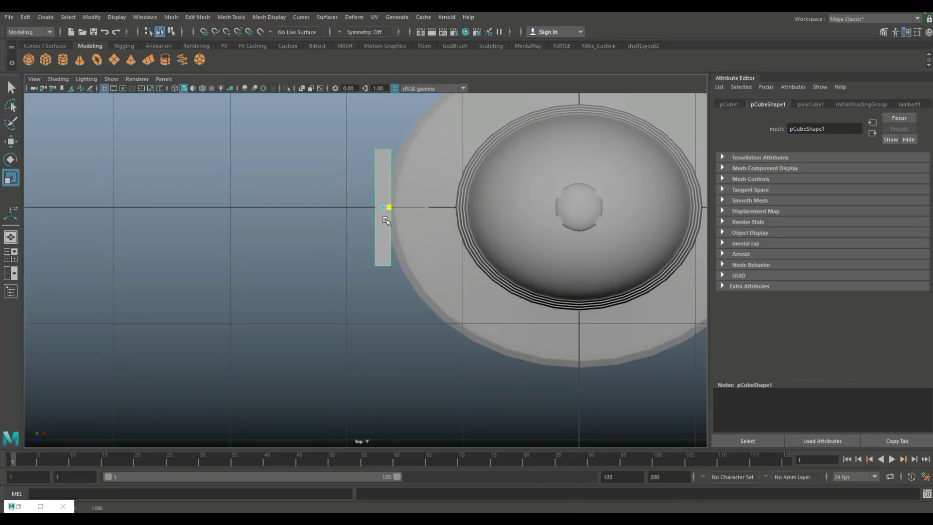
key("w")
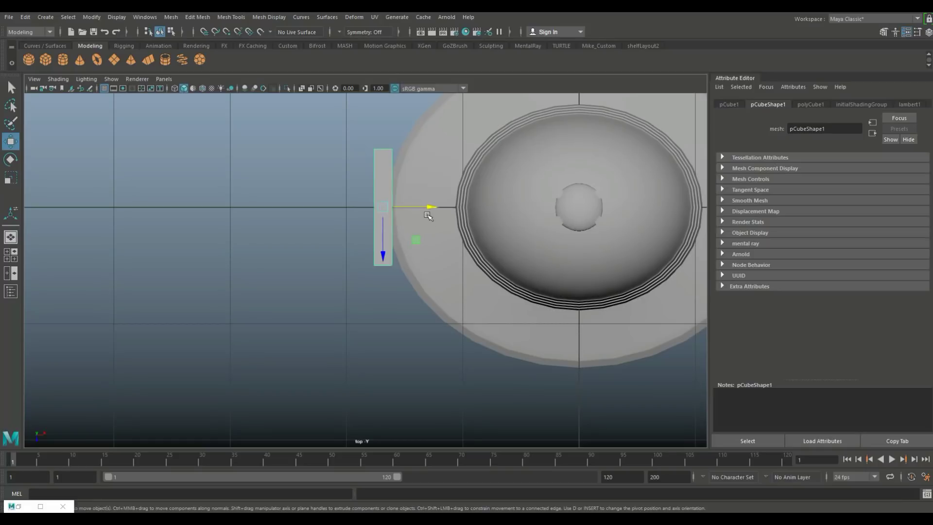
left_click_drag(427, 207, 485, 219)
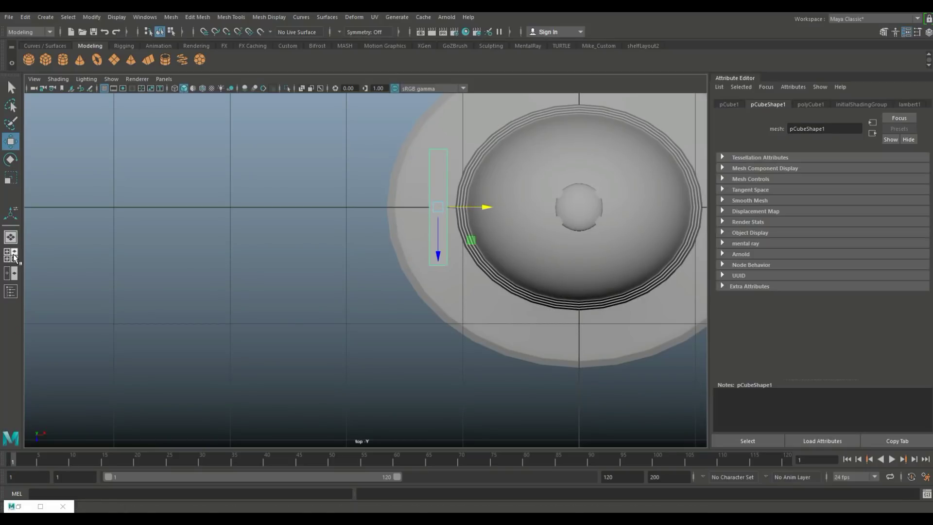
- In the perspective view, flatten the cube along Y into a thin slab at brim level
key("space")
key("space")
left_click_drag(453, 228, 469, 278, "alt")
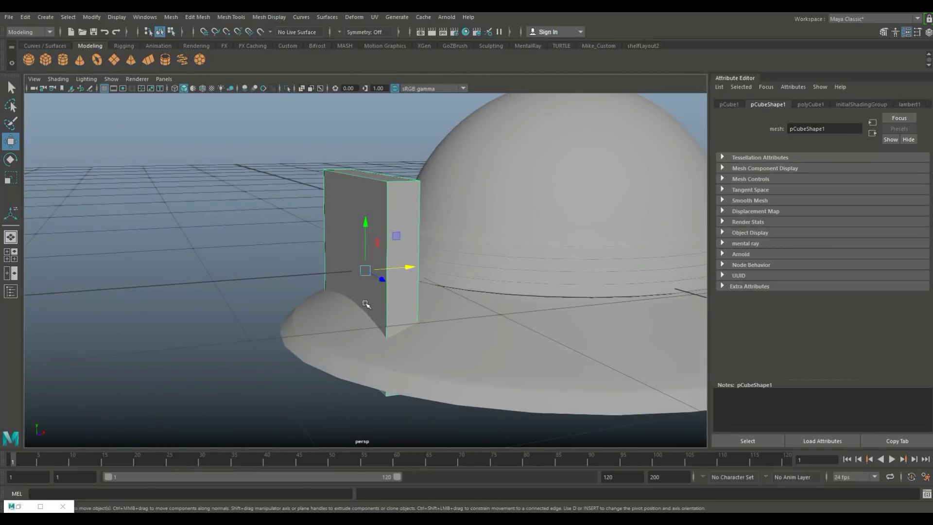
key("r")
left_click_drag(366, 228, 362, 442)
- Insert one centered edge loop across the slab using the Multiple edge loops option with the number of loops set to 1
left_click(229, 16)
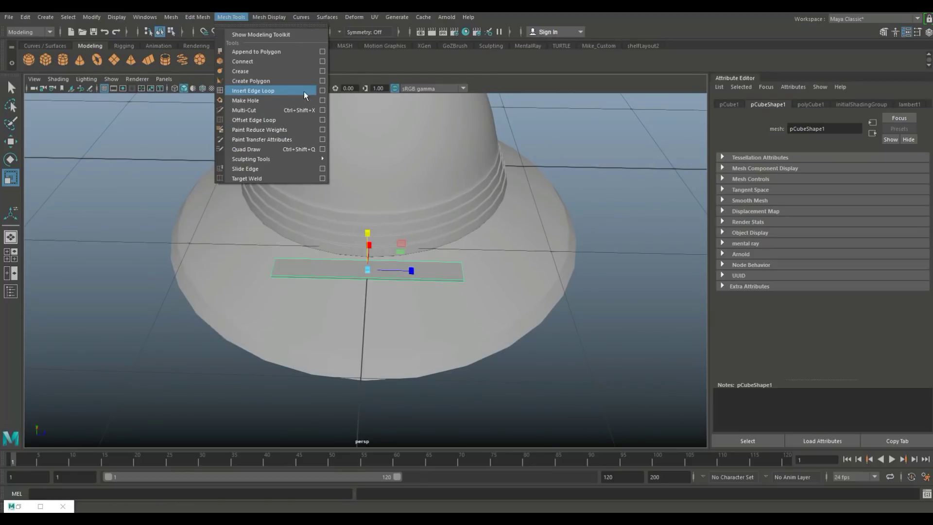
left_click(322, 90)
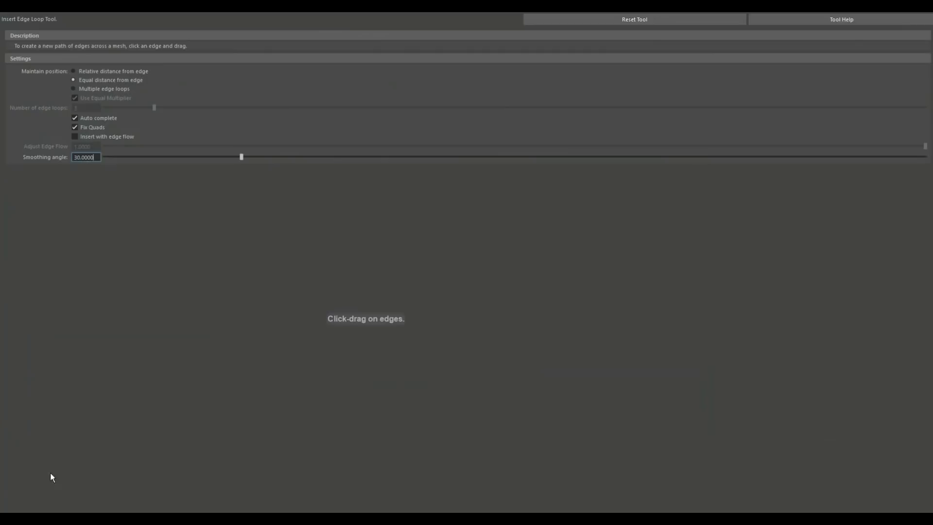
left_click(74, 89)
double_click(83, 108)
type("1")
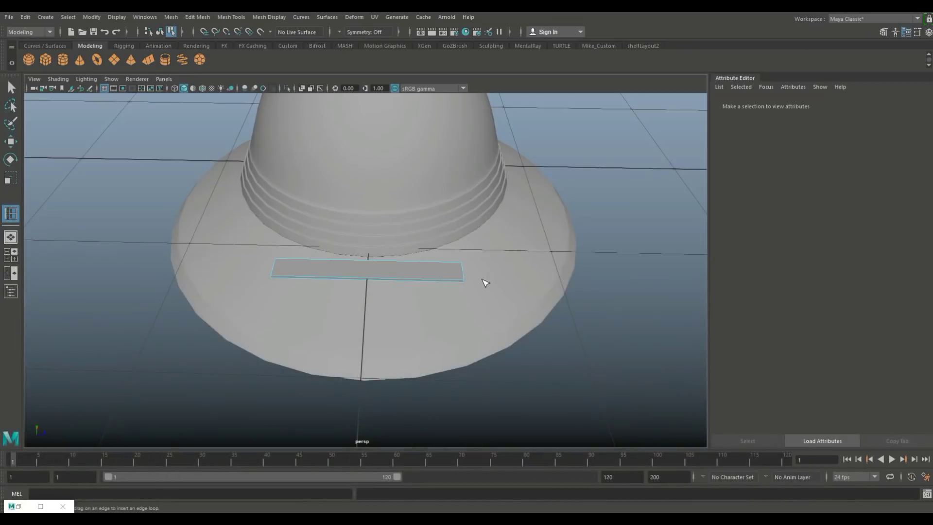
left_click(369, 280)
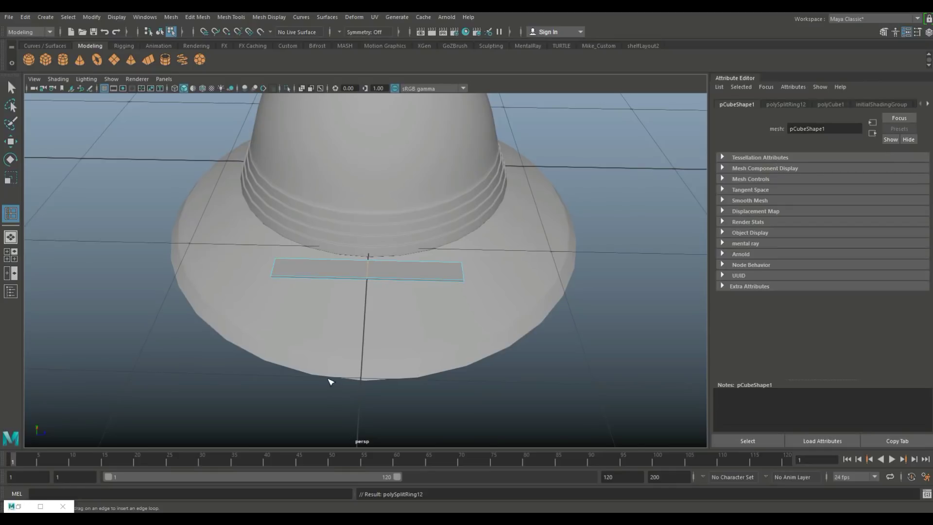
- Delete one half of the slab up to the center edge loop
key("q")
right_click(307, 262)
left_click_drag(230, 235, 286, 315)
key("Delete")
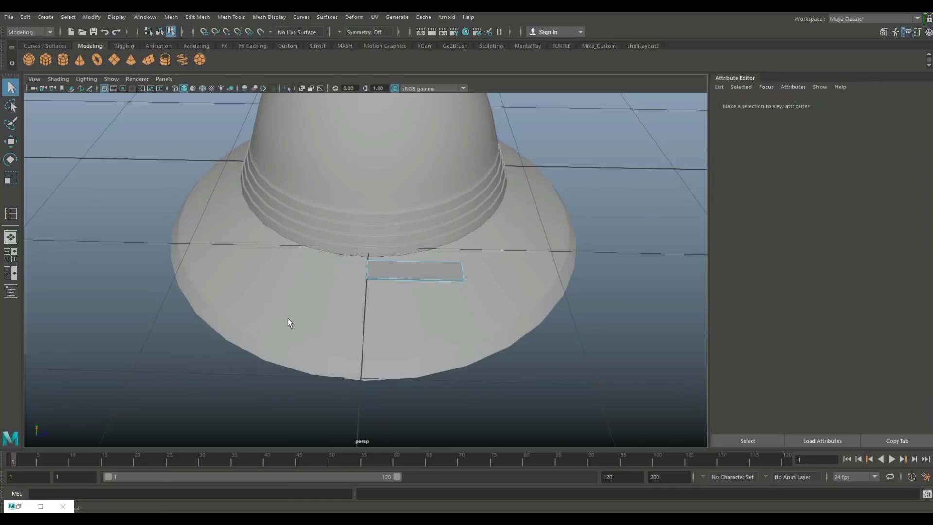
- Shorten the remaining half slab by moving its outer end vertices toward the center
scroll(360, 334, "up", 2)
left_click_drag(367, 332, 385, 319, "alt")
right_click_drag(427, 247, 389, 226)
left_click_drag(503, 325, 503, 325)
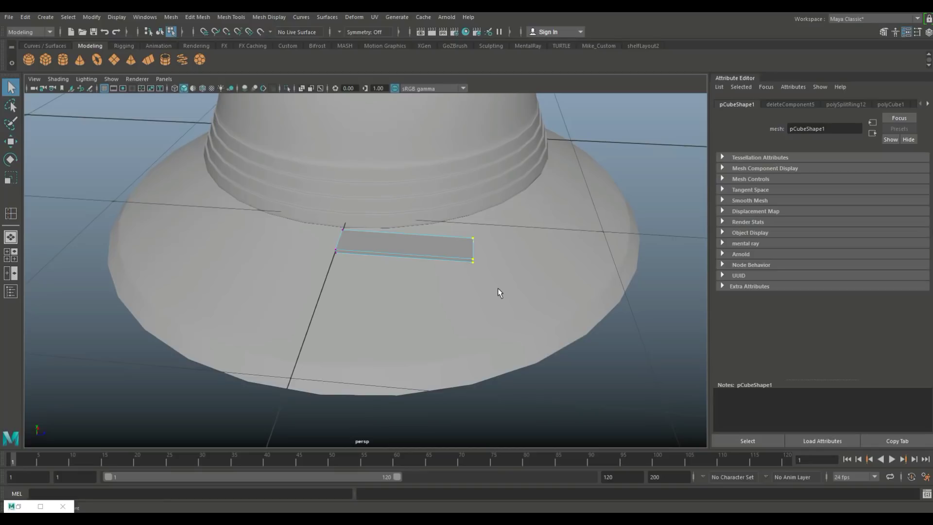
key("w")
left_click_drag(517, 254, 457, 255)
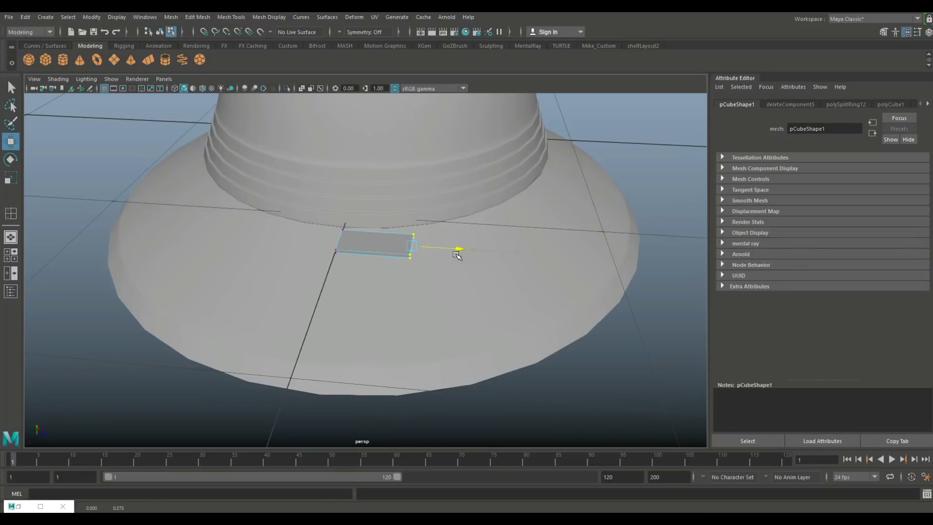
- Lower the slab's end vertices on both sides toward the brim's surface
left_click_drag(463, 307, 459, 233, "alt")
left_click_drag(311, 185, 319, 206)
left_click_drag(294, 277, 203, 236, "alt")
left_click_drag(247, 291, 247, 291)
left_click_drag(227, 199, 227, 227)
key("f")
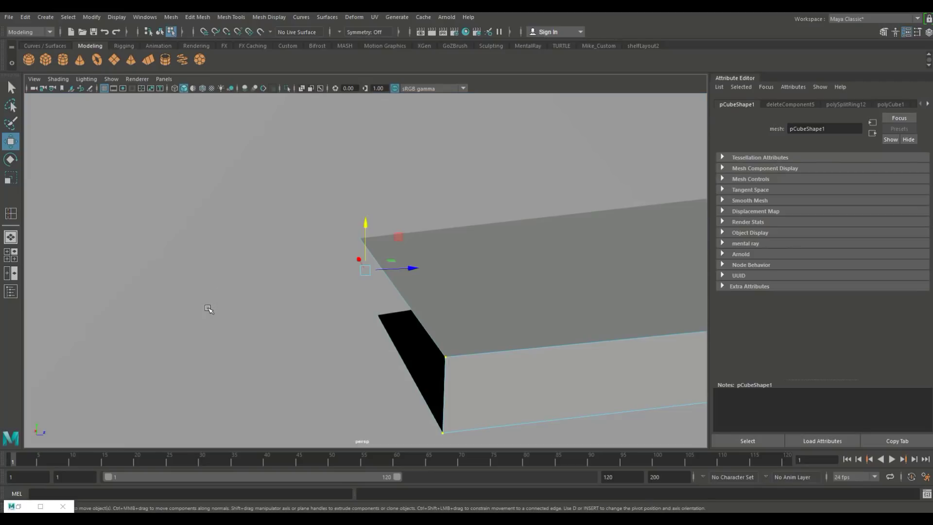
scroll(298, 346, "down", 5)
left_click_drag(292, 366, 391, 370, "alt")
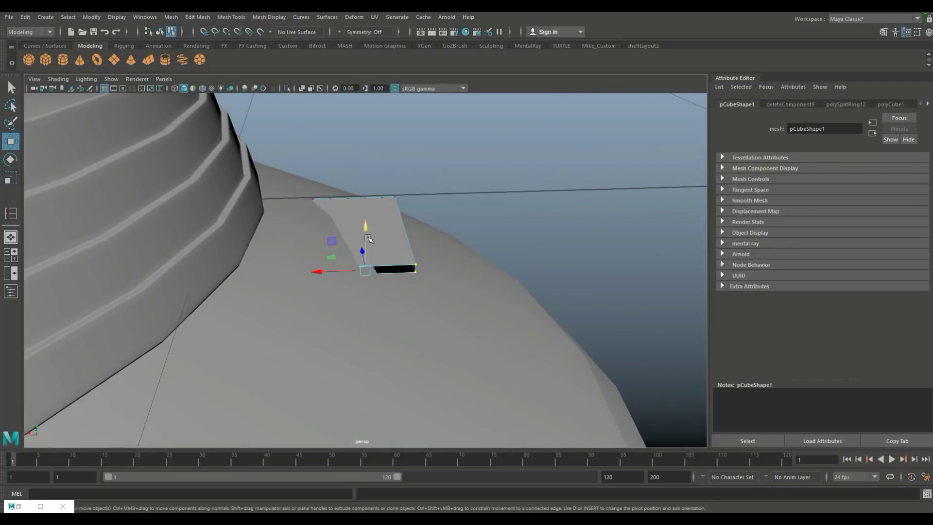
- Lower the slab's rim-side corner vertices so that its outer edge follows the brim's slope
left_click(496, 199)
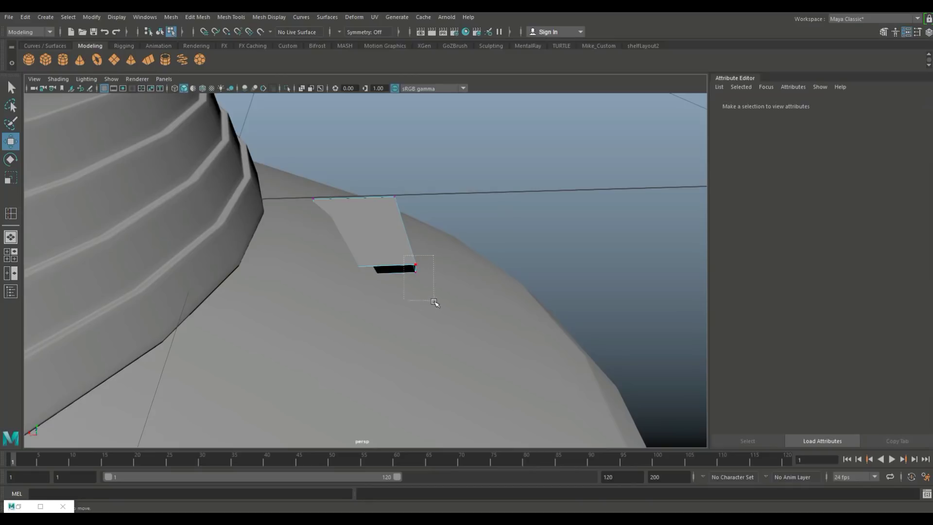
left_click_drag(434, 302, 434, 302)
left_click_drag(418, 222, 422, 243)
left_click_drag(511, 279, 491, 261, "alt")
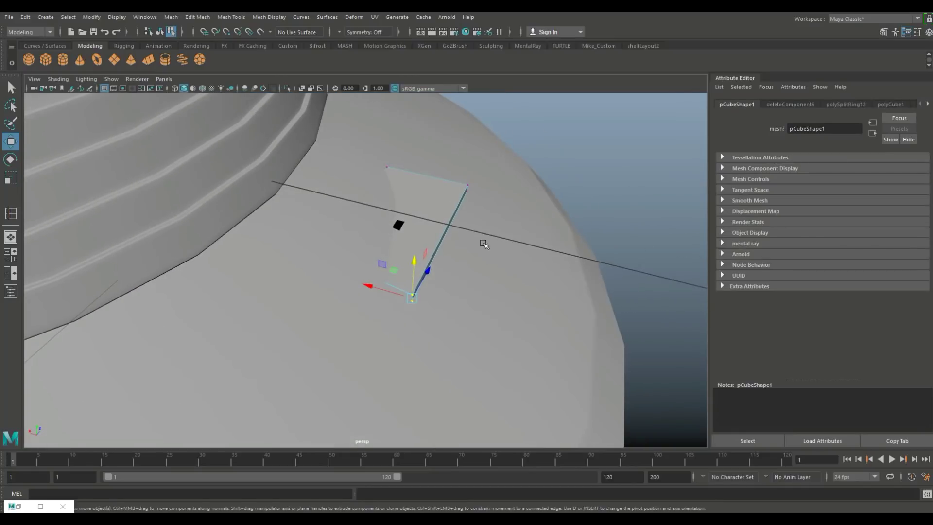
left_click_drag(457, 169, 485, 214)
left_click_drag(471, 144, 469, 175)
- Raise the slab's end vertices slightly and select the pair at the open end for adjustment
left_click_drag(381, 229, 398, 306, "alt")
left_click_drag(466, 306, 468, 308)
left_click_drag(426, 231, 426, 221)
left_click_drag(377, 296, 491, 307, "alt")
left_click_drag(383, 294, 383, 294)
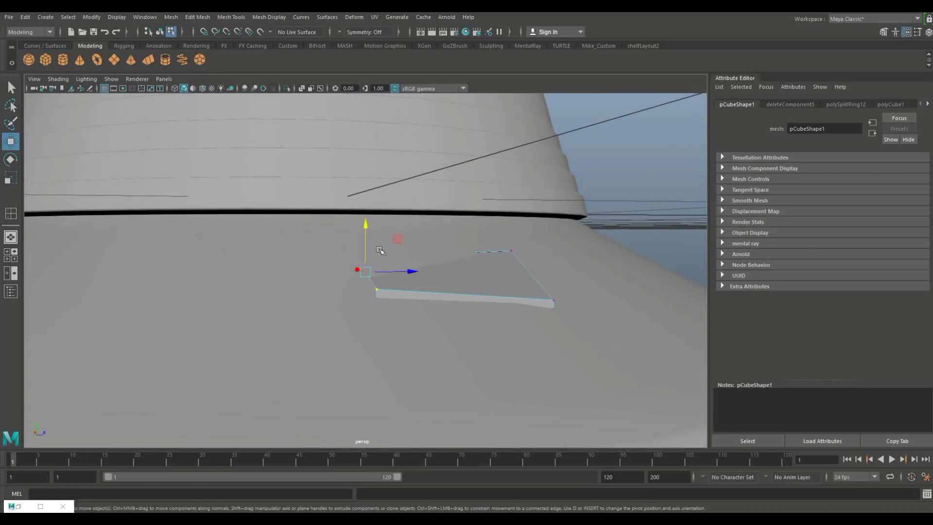
- Raise the slab's band-side corner vertices at the open end above the brim's surface
left_click(360, 310)
left_click(414, 276)
right_click_drag(481, 267, 526, 216)
left_click(505, 275)
right_click_drag(501, 281, 412, 238)
left_click_drag(332, 213, 385, 264)
middle_click_drag(364, 222, 369, 194)
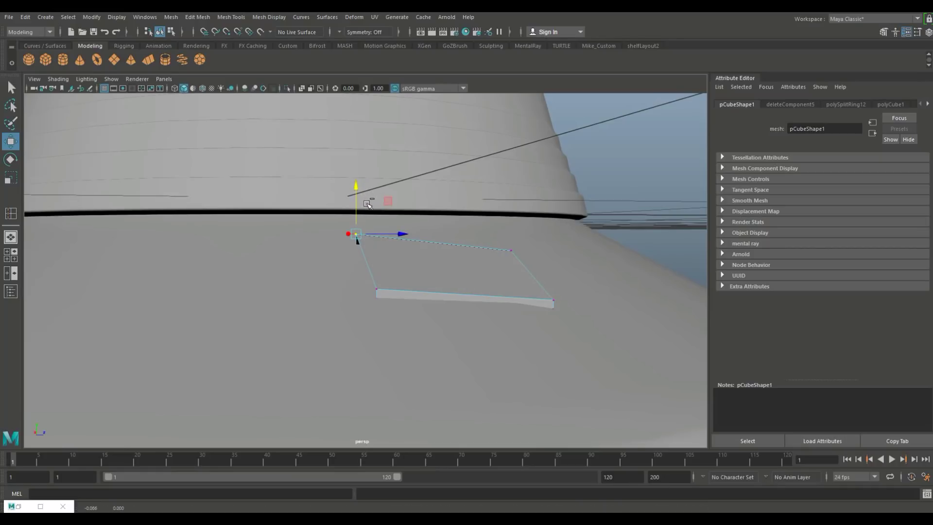
- In wireframe display, select and raise the slab's hidden corner vertices, and return to shaded display to adjust the corner
key("4")
left_click_drag(333, 329, 381, 343, "alt")
left_click_drag(335, 210, 333, 170)
key("5")
left_click_drag(335, 167, 379, 288)
right_click_drag(394, 226, 404, 247)
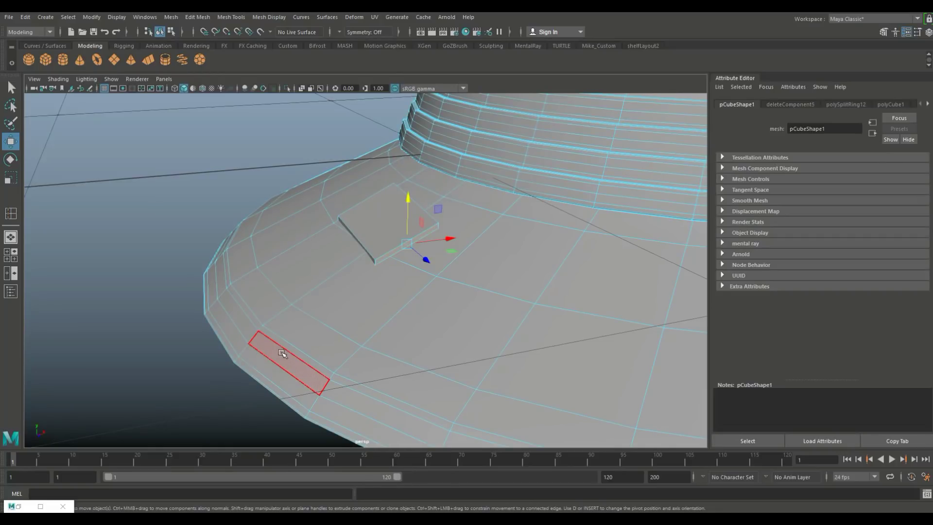
- Extrude the slab's open end face along the brim and shift the new end to follow the brim's curve and slope
key("ctrl+e")
key("w")
left_click_drag(139, 308, 424, 312, "alt")
left_click_drag(456, 251, 458, 249)
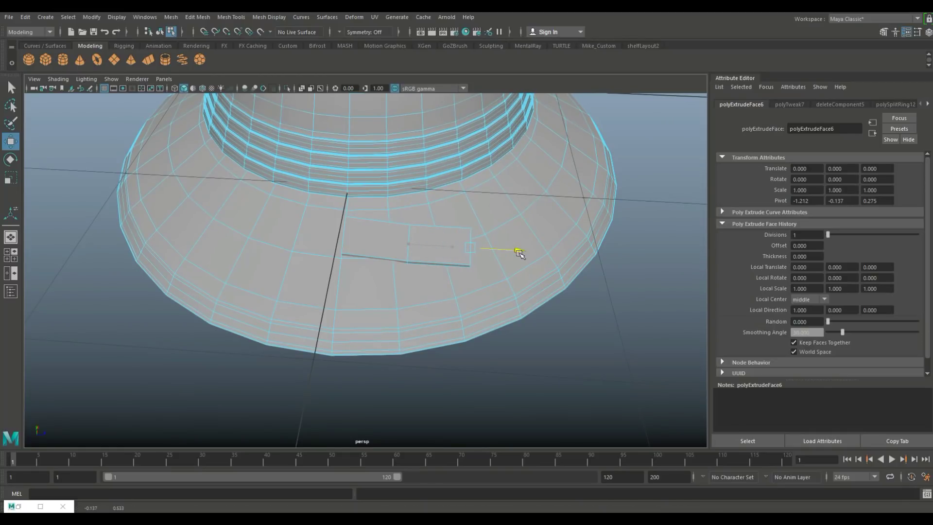
left_click_drag(551, 290, 440, 308, "alt")
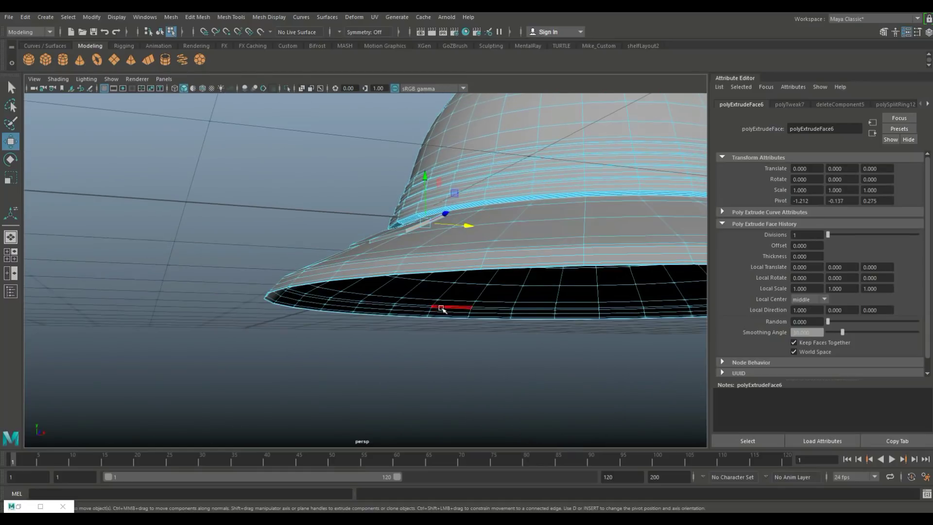
scroll(442, 287, "up", 4)
middle_click_drag(439, 267, 389, 287, "alt")
left_click_drag(389, 287, 430, 242, "alt")
left_click_drag(408, 196, 425, 318)
- Extrude the slab's end face a second time, shift it inward along the brim's curve, and lower it onto the slope
key("ctrl+e")
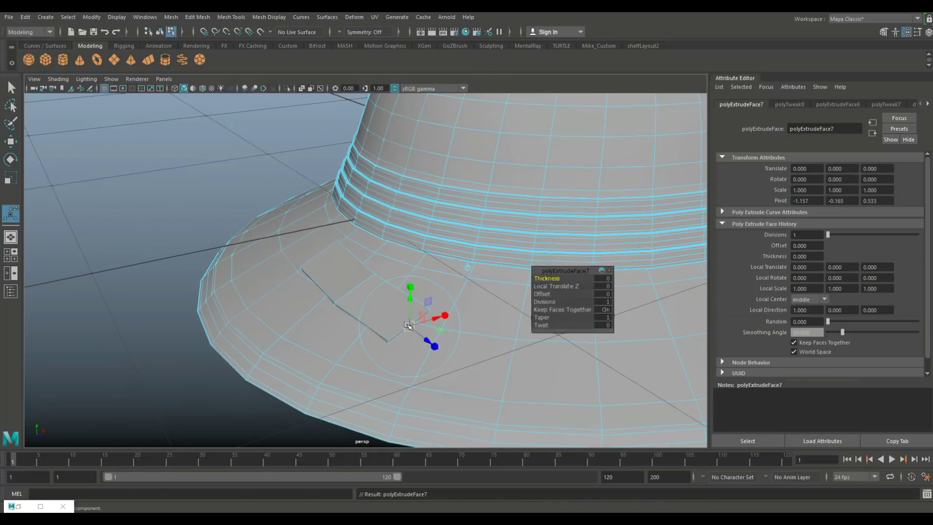
left_click_drag(436, 349, 470, 257)
scroll(478, 353, "up", 4)
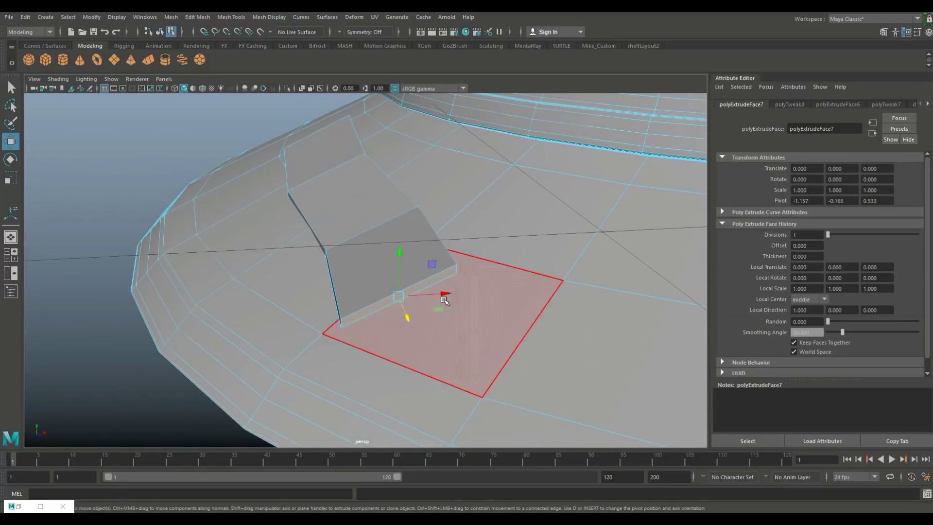
left_click_drag(450, 295, 489, 271)
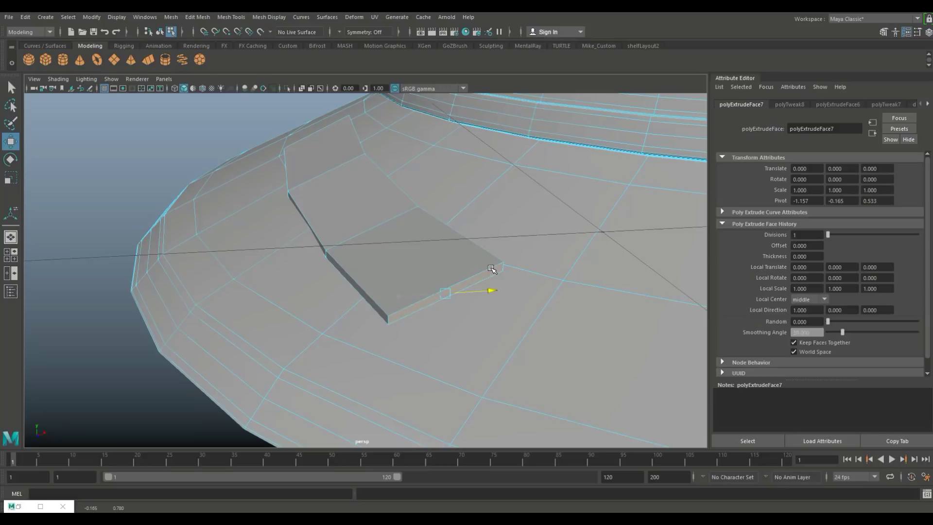
left_click_drag(427, 329, 431, 355, "alt")
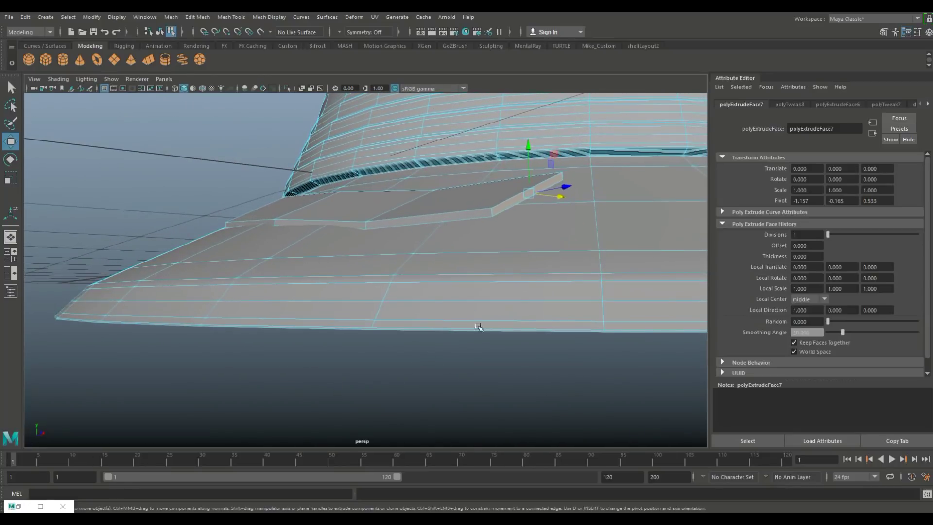
left_click_drag(528, 148, 534, 182)
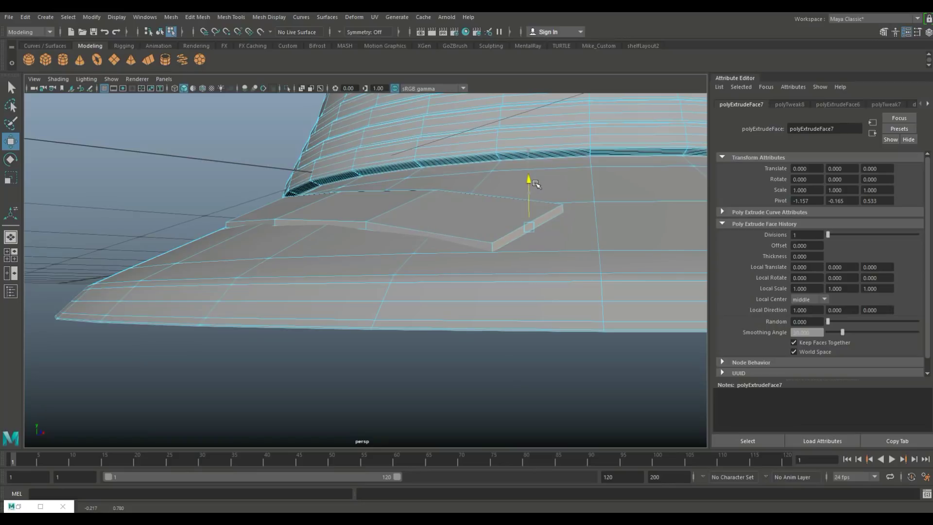
- In the top view, shift the vertices across the slab's middle joint slightly toward the rim, and return to the four-view layout
left_click_drag(557, 242, 442, 377, "alt")
key("space")
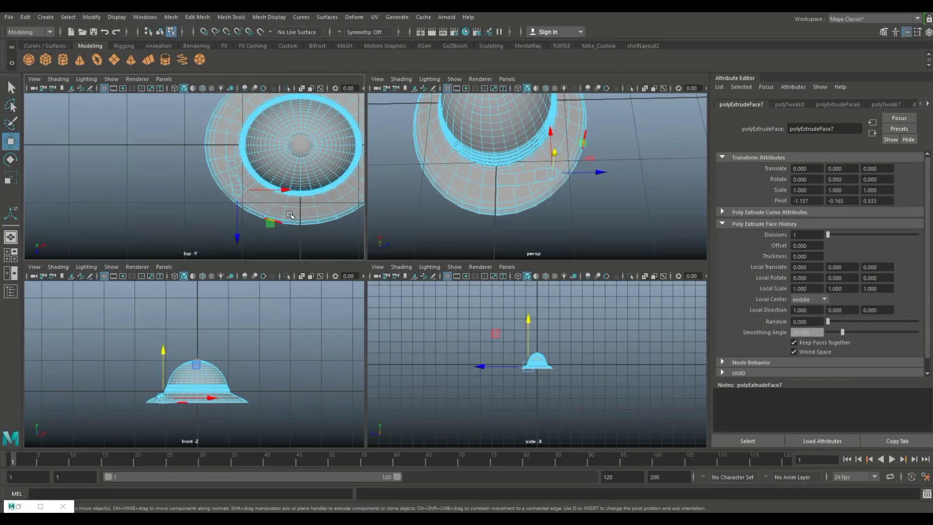
key("space")
scroll(323, 291, "up", 10)
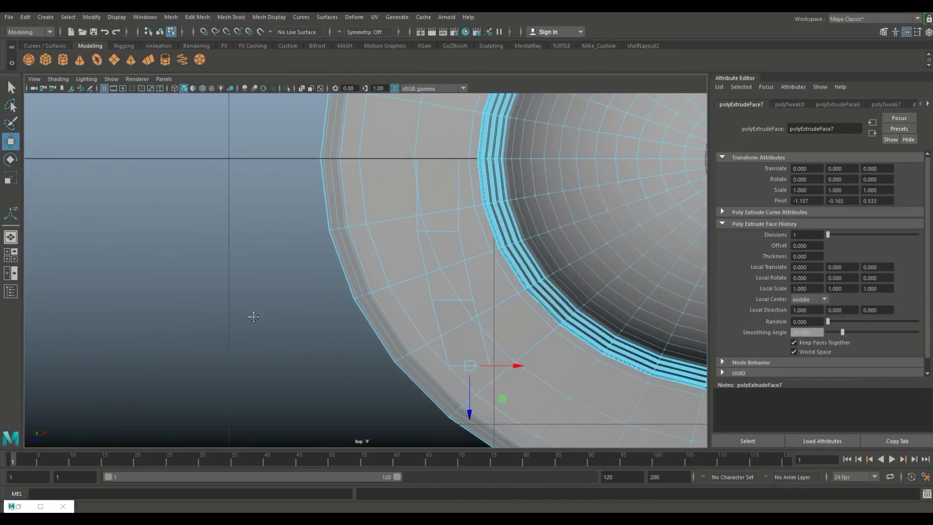
right_click_drag(439, 231, 396, 224)
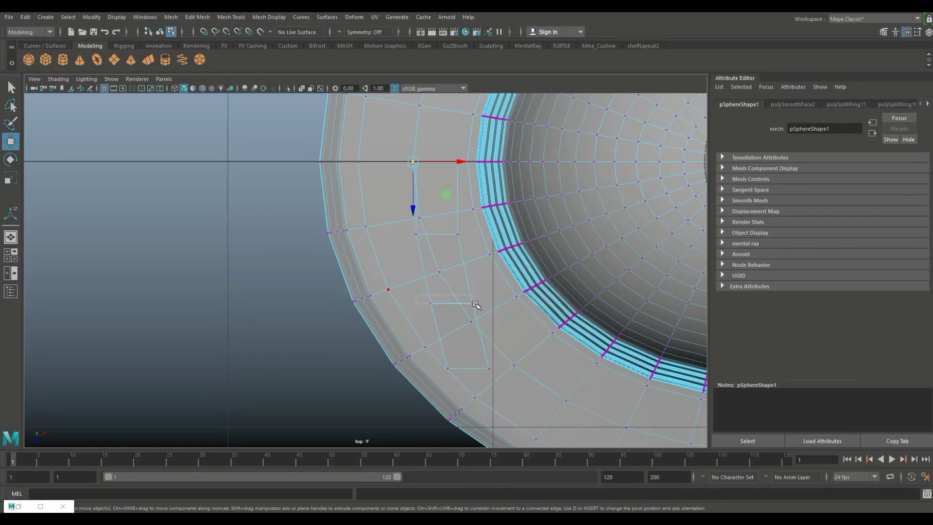
left_click_drag(481, 309, 482, 309)
left_click(498, 303)
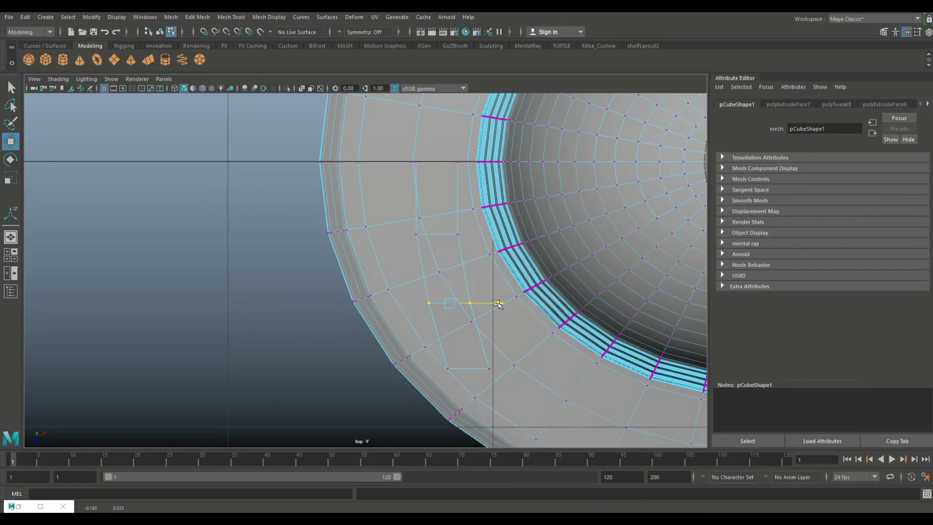
left_click(18, 255)
key("space")
- In the perspective view, extrude the slab's end face into a third added section along the brim and lower its end
left_click_drag(492, 288, 475, 316, "alt")
left_click(481, 359)
scroll(483, 363, "up", 3)
left_click_drag(483, 364, 405, 251, "alt")
right_click_drag(410, 258, 419, 256)
left_click(421, 256)
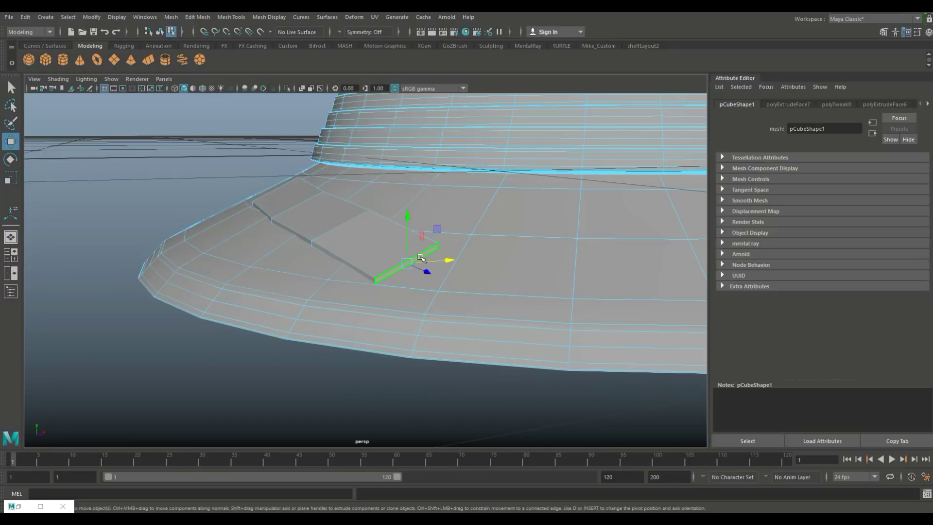
key("F11")
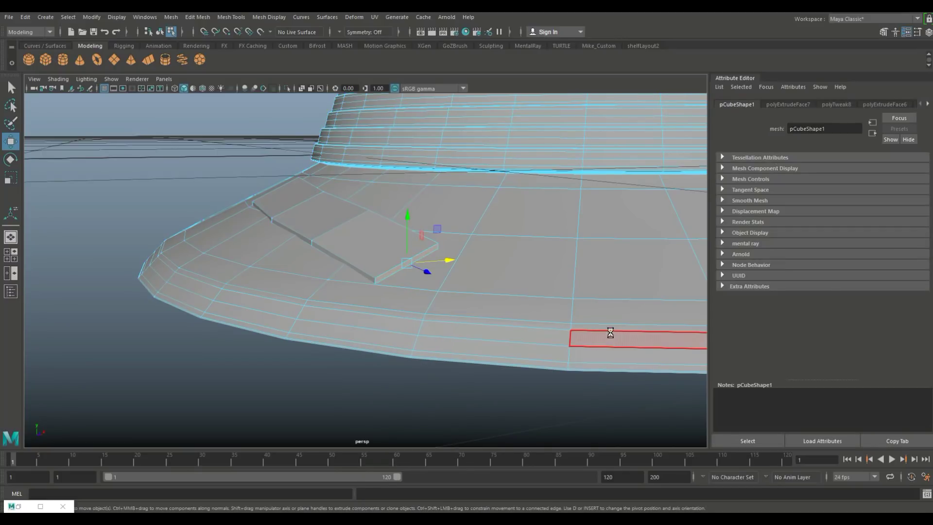
key("ctrl+e")
middle_click_drag(427, 273, 490, 302)
left_click_drag(472, 357, 323, 365, "alt")
left_click_drag(382, 174, 378, 267)
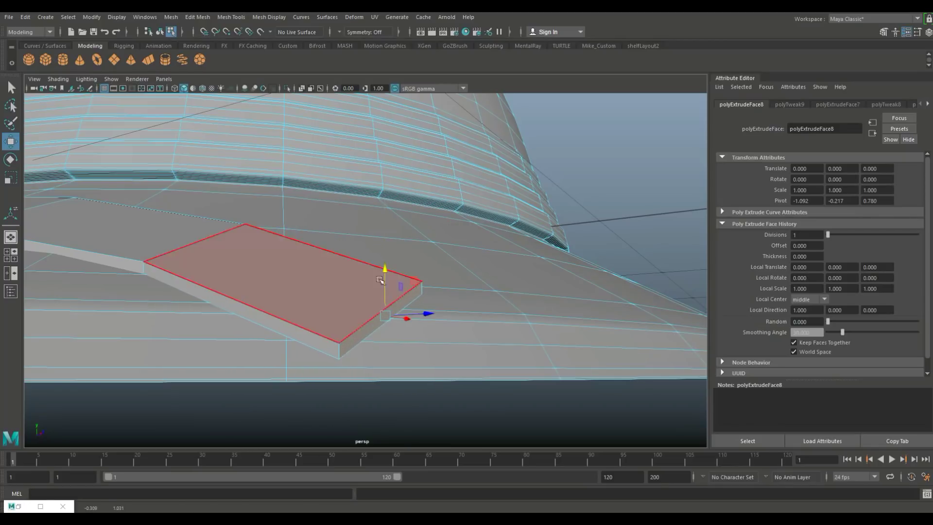
- Adjust the height and sideways position of the third section's end face so that it rests just above the brim
left_click_drag(380, 321, 262, 265)
left_click_drag(264, 219, 265, 256)
left_click_drag(389, 272, 473, 250, "alt")
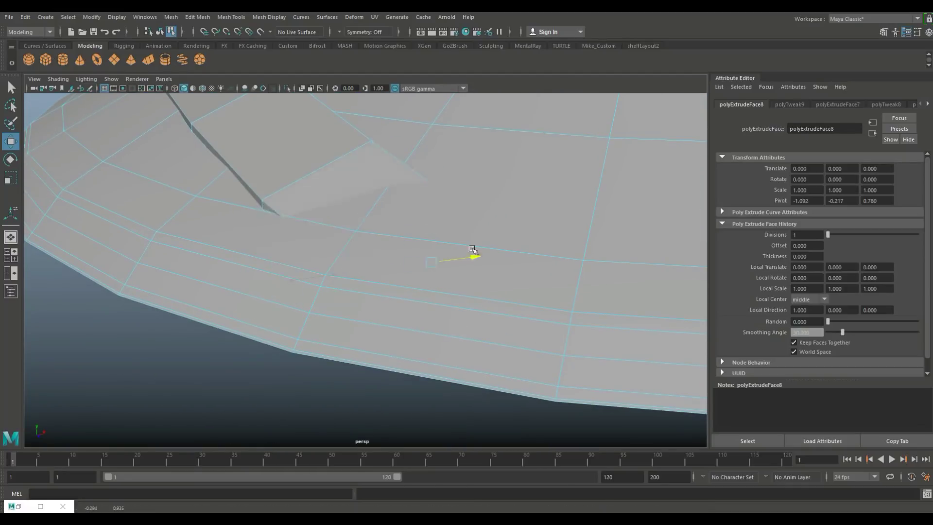
left_click_drag(418, 222, 427, 184)
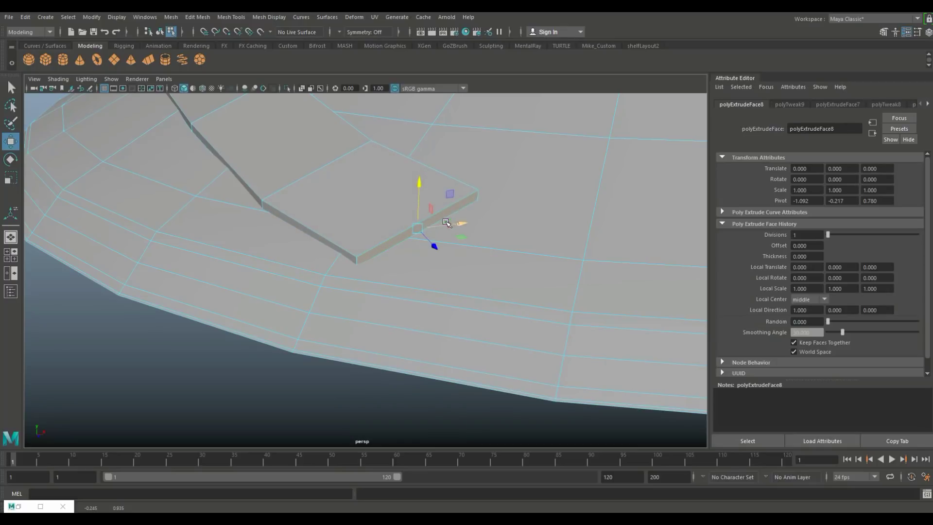
left_click_drag(457, 223, 436, 226)
- Select the band-side corner vertices at the slab's end and pull them further along the brim toward the rim
left_click_drag(375, 280, 433, 317, "alt")
scroll(433, 317, "down", 5)
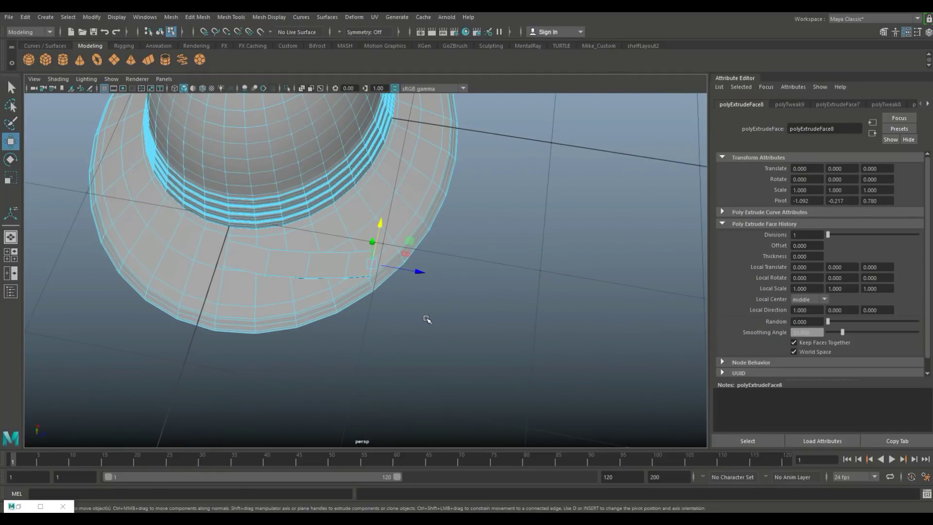
scroll(427, 319, "up", 6)
left_click_drag(427, 319, 454, 275, "alt")
scroll(453, 275, "down", 5)
middle_click_drag(404, 306, 406, 324, "alt")
scroll(410, 326, "up", 3)
scroll(417, 324, "up", 3)
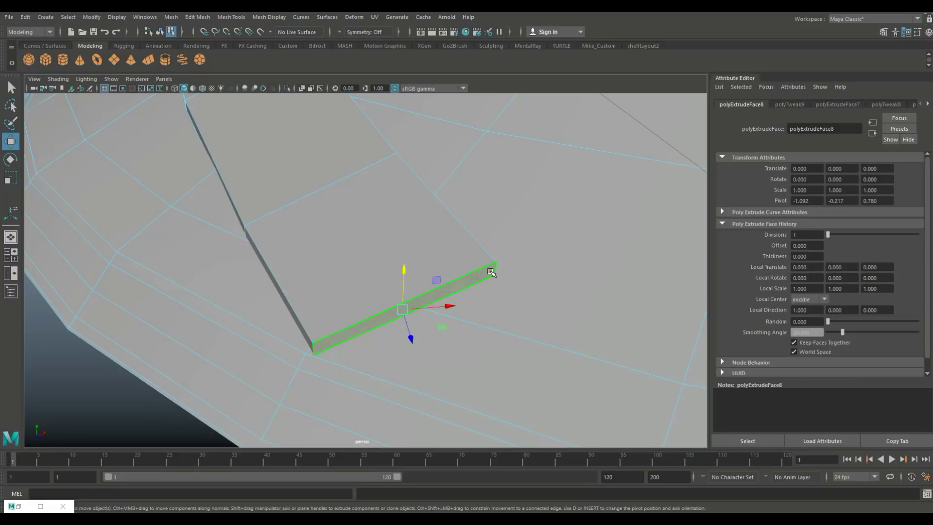
right_click_drag(491, 273, 455, 231)
left_click_drag(482, 249, 503, 293)
scroll(503, 293, "down", 3)
left_click_drag(479, 398, 559, 347, "alt")
left_click_drag(453, 257, 540, 298)
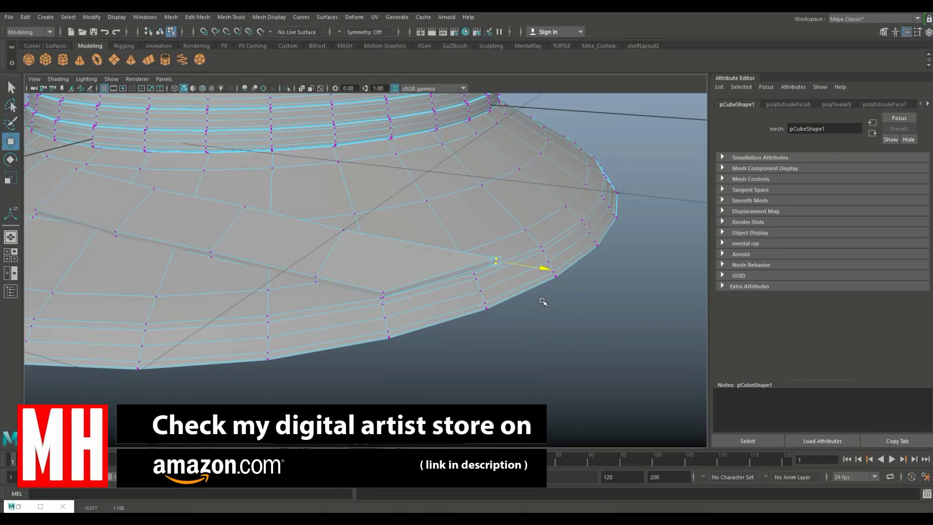
- Lower the stretched corner vertices and pull them back so that the slab's end sits on the brim's slope
left_click_drag(545, 305, 394, 320, "alt")
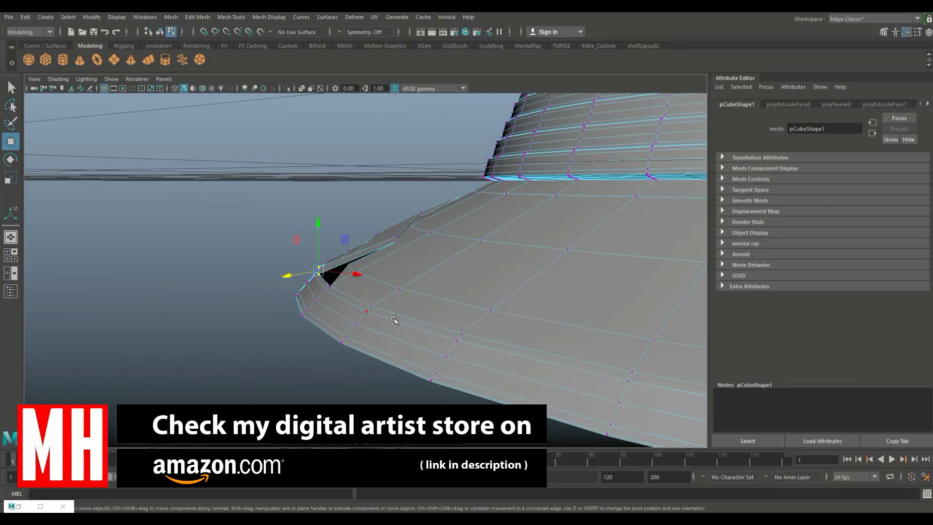
left_click_drag(321, 229, 327, 309)
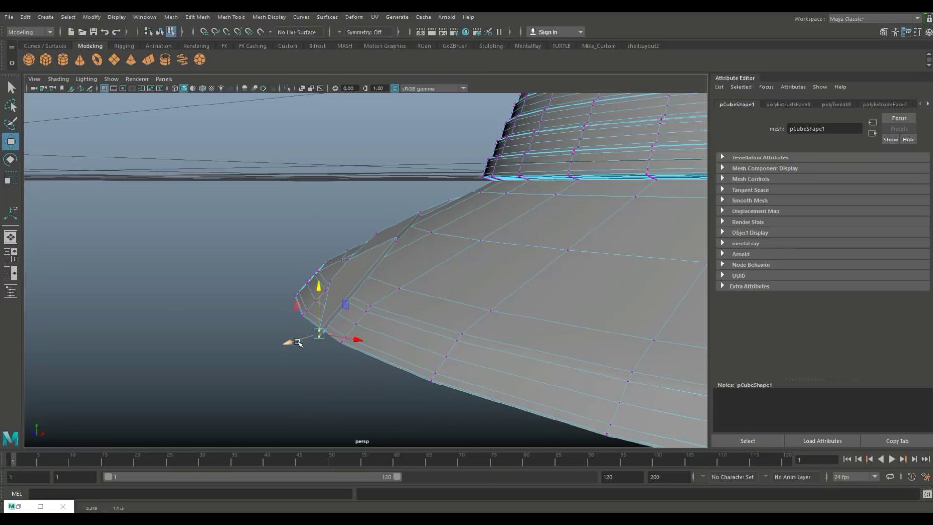
left_click_drag(343, 320, 361, 301)
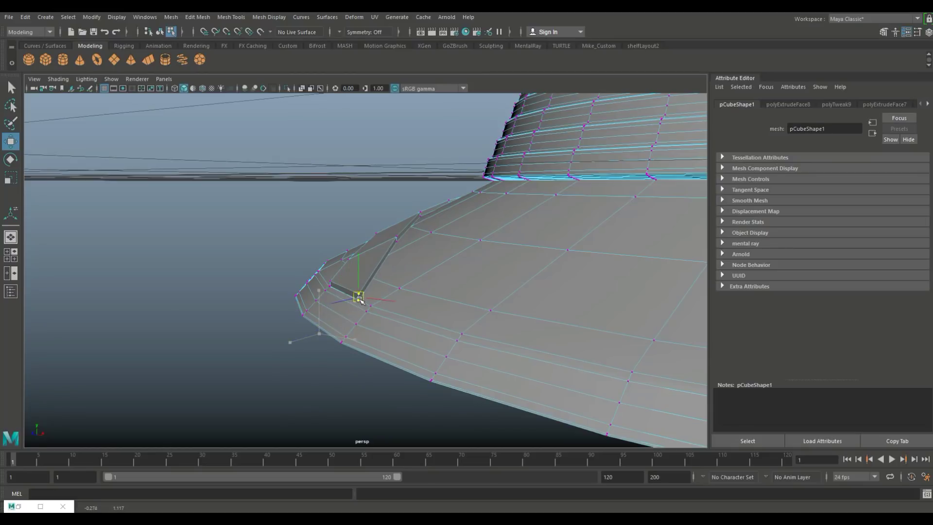
right_click_drag(350, 336, 389, 343, "alt")
left_click_drag(355, 361, 389, 323, "alt")
right_click_drag(408, 362, 464, 311, "alt")
left_click_drag(600, 120, 603, 162)
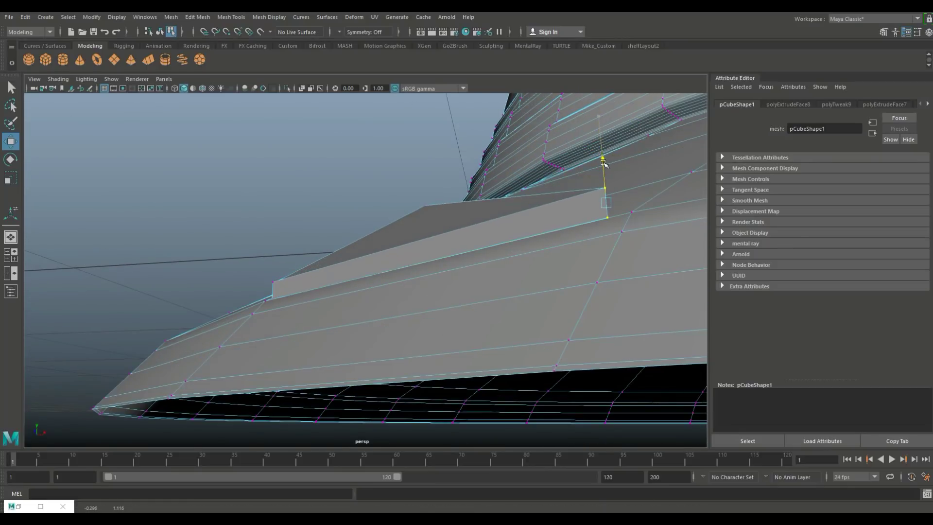
- Nudge the stretched corner vertices slightly back from the rim, fine-tune their height, and clear the selection
left_click_drag(529, 249, 542, 367, "alt")
scroll(529, 340, "up", 6)
left_click_drag(568, 282, 565, 280)
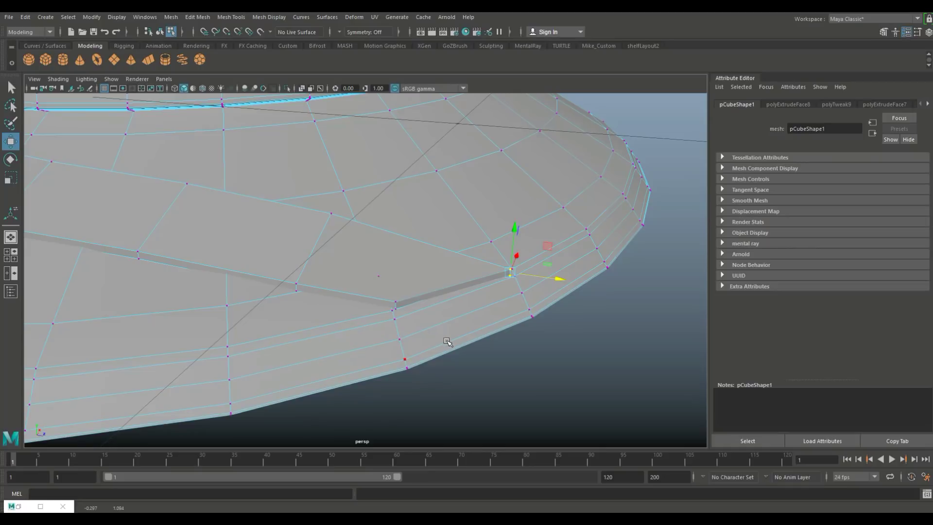
left_click_drag(561, 279, 552, 277)
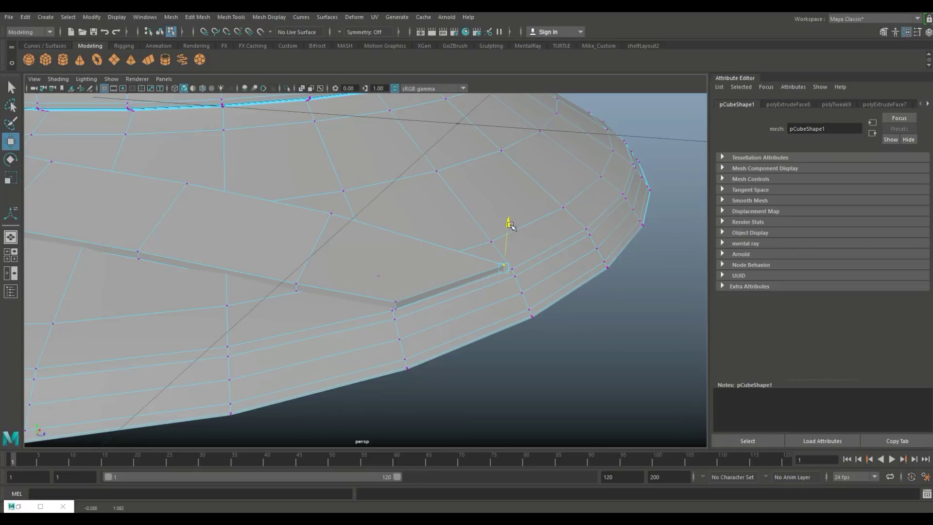
left_click(571, 357)
- Extrude the slab's angled end face a short distance toward the rim and lower it to follow the brim
left_click_drag(571, 359, 472, 302, "alt")
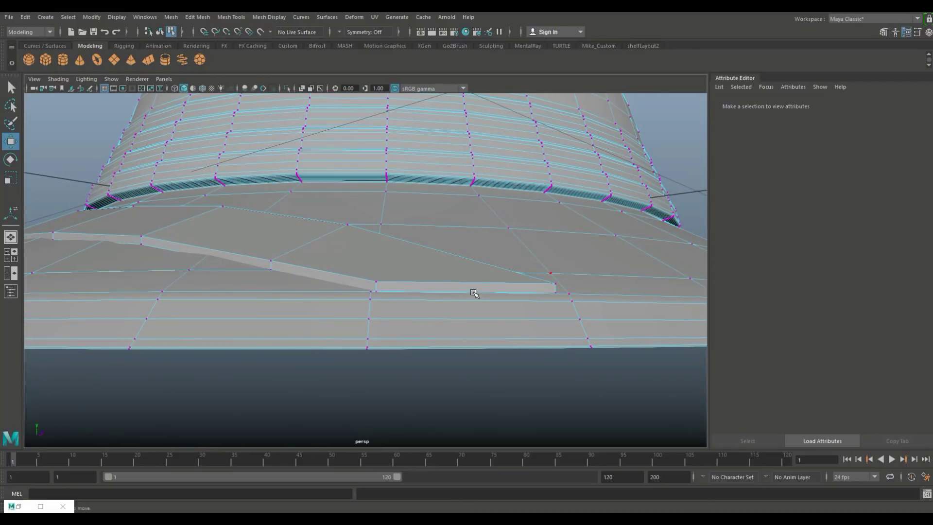
mouse_move(475, 289)
right_mouse_down()
mouse_move(479, 264)
mouse_move(481, 273)
right_mouse_up()
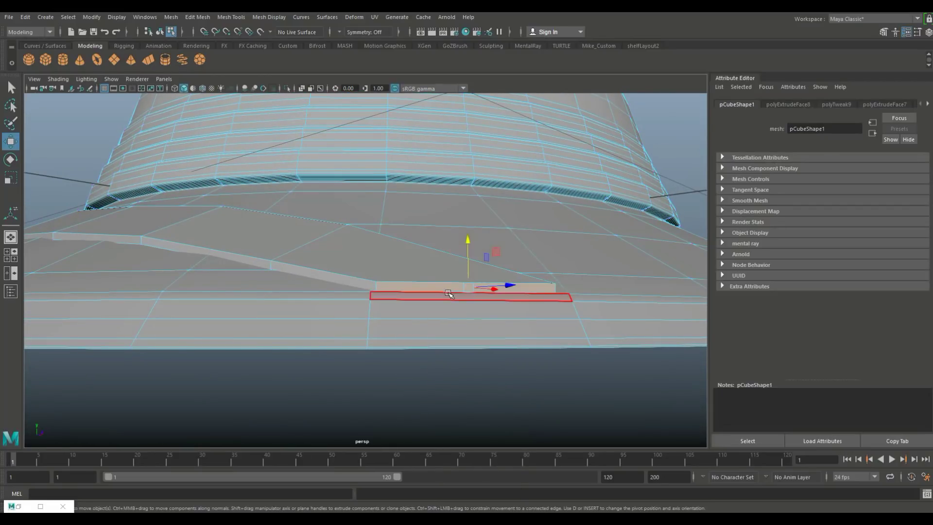
key("ctrl+e")
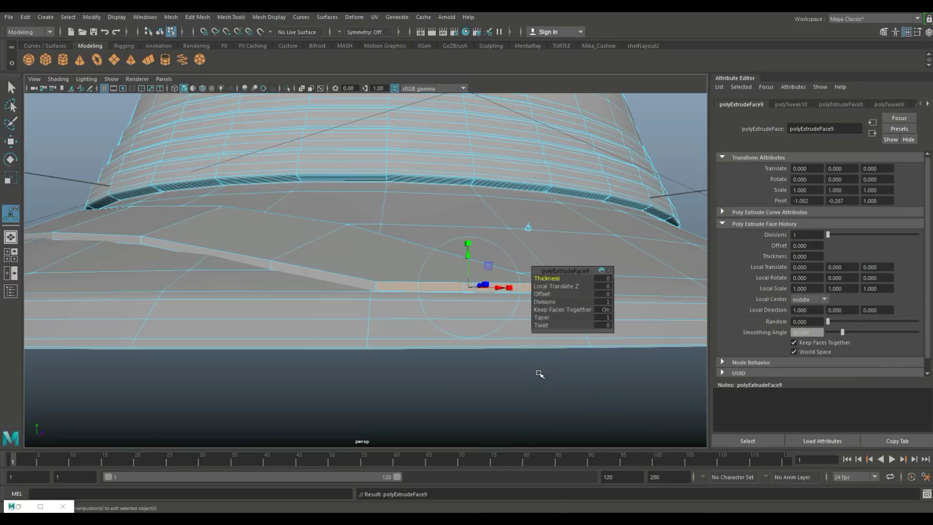
key("w")
left_click_drag(486, 331, 448, 327, "alt")
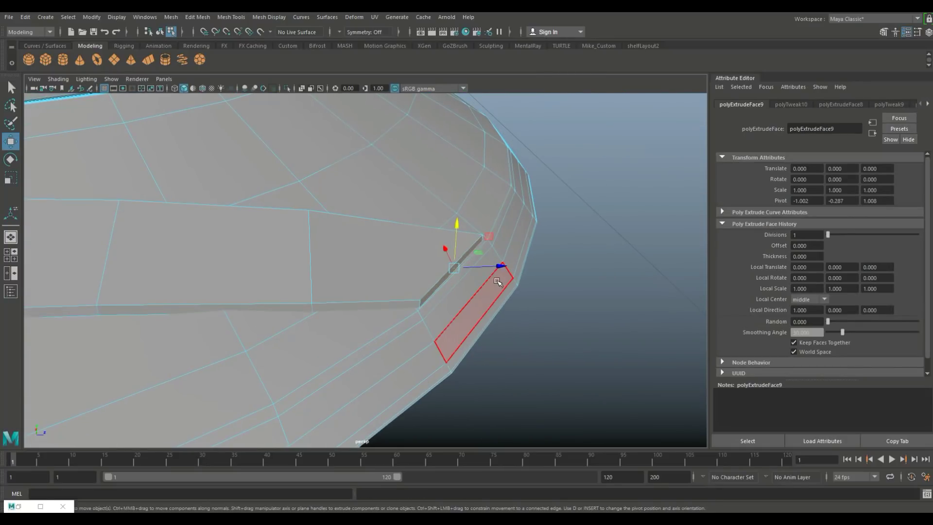
left_click_drag(500, 267, 518, 262)
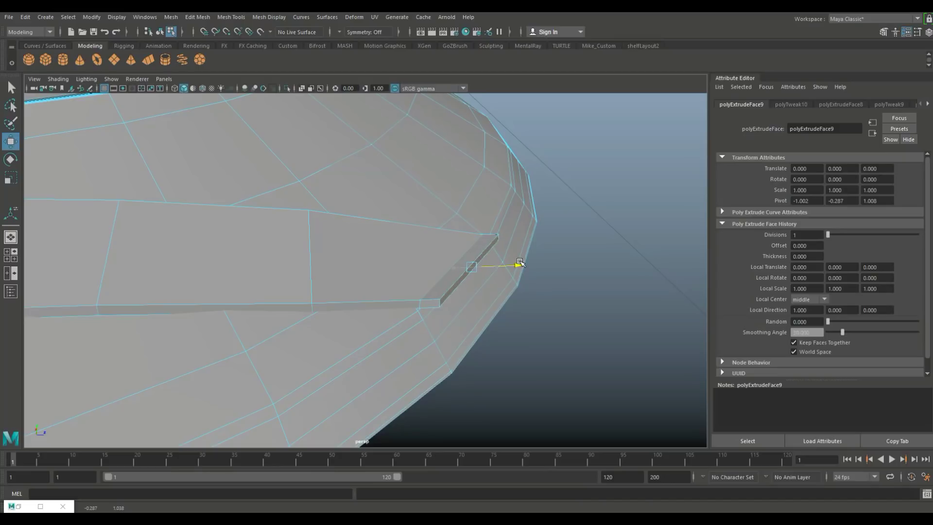
left_click_drag(478, 224, 478, 243)
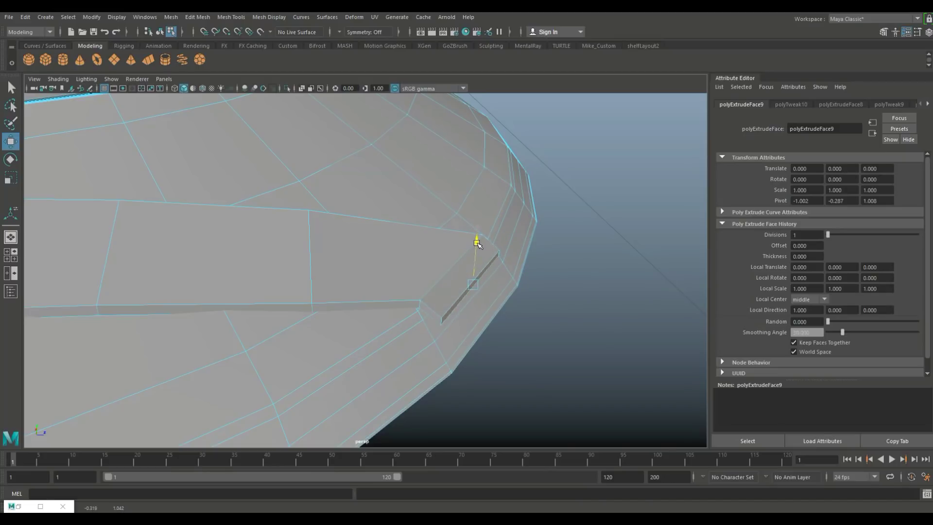
- Extrude the end face once more, lower it, and pull it outward past the brim's edge
left_click_drag(504, 317, 426, 347, "alt")
scroll(426, 347, "down", 3)
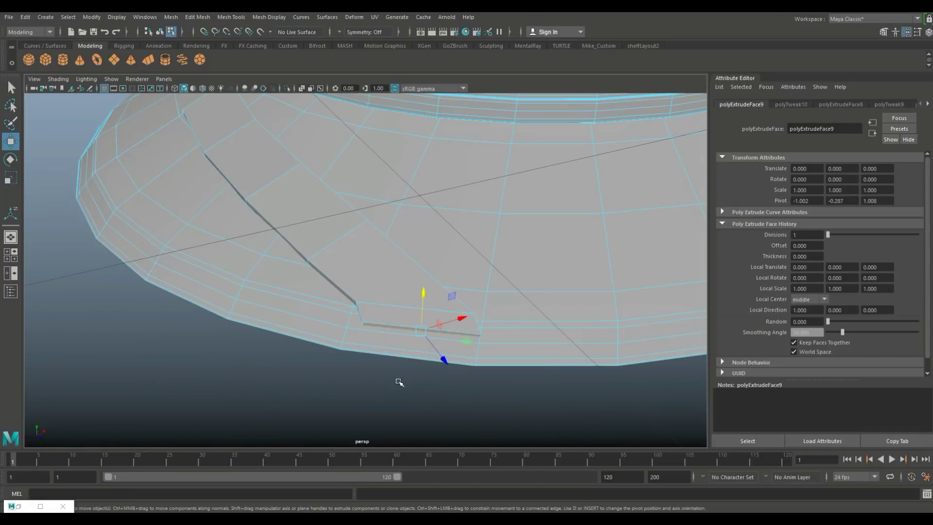
key("ctrl+e")
key("w")
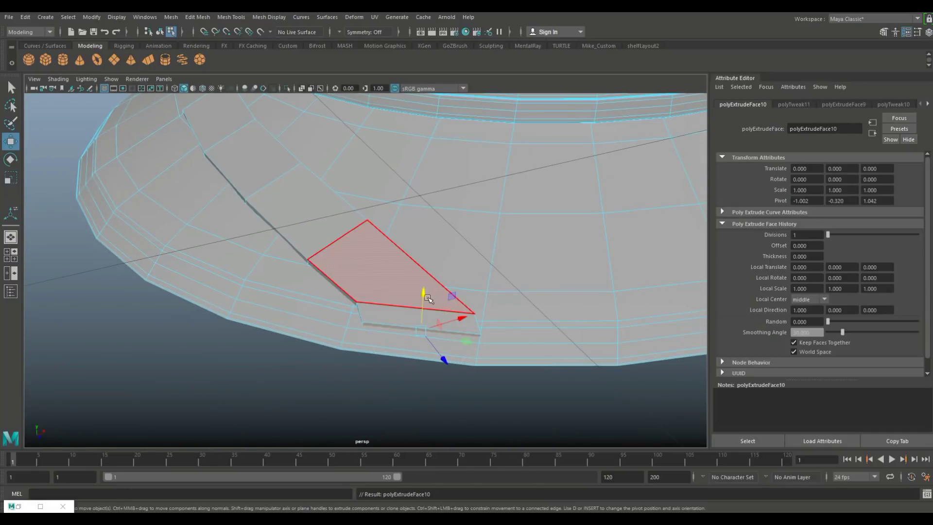
left_click_drag(413, 340, 492, 309, "alt")
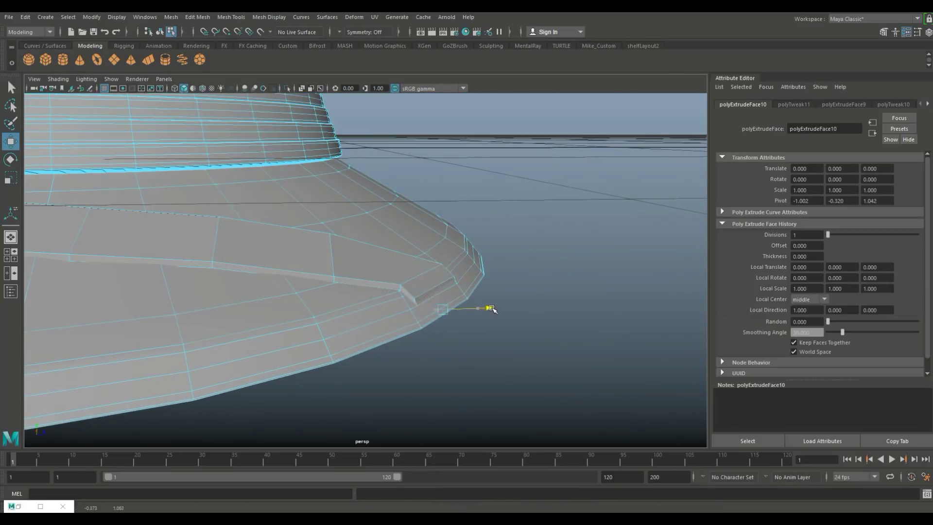
right_click_drag(488, 353, 504, 371, "alt")
middle_click_drag(504, 370, 408, 327, "alt")
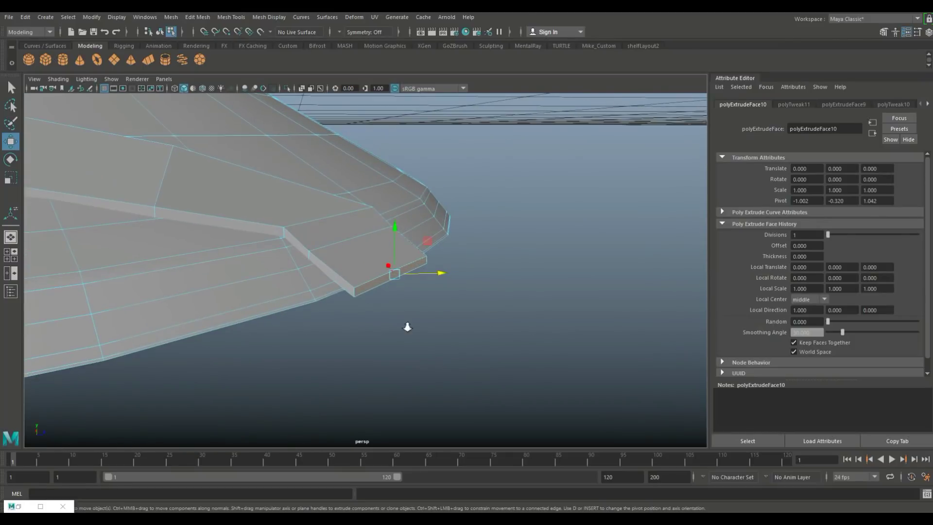
- Raise the slab's end face slightly and pull it back against the brim's edge, then clear the selection
right_click_drag(408, 327, 427, 348, "alt")
left_click_drag(427, 348, 440, 351, "alt")
scroll(437, 354, "down", 4)
mouse_move(421, 278)
left_mouse_down()
mouse_move(410, 275)
mouse_move(424, 284)
left_mouse_up()
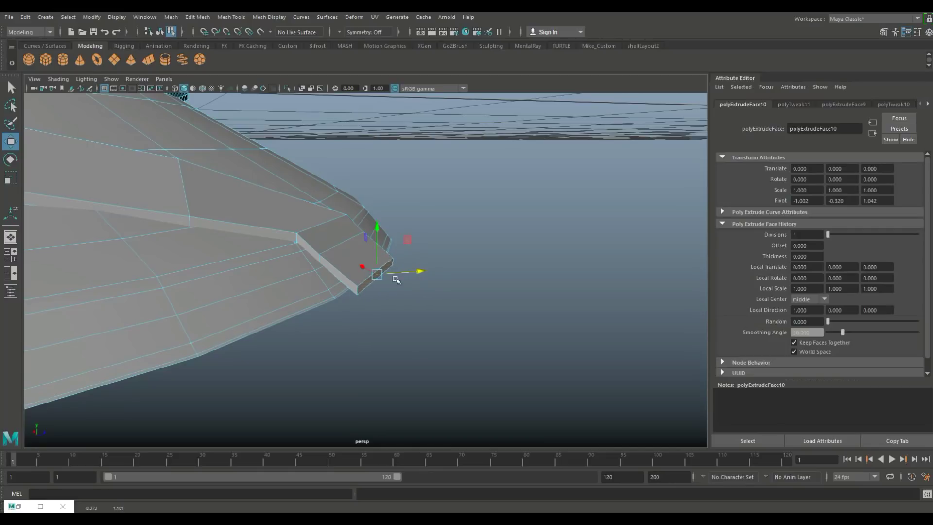
left_click_drag(379, 233, 379, 225)
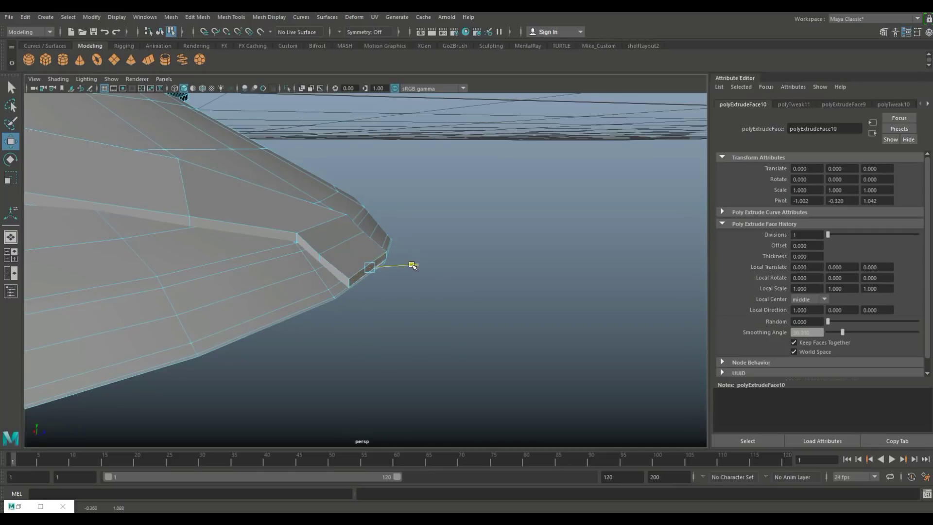
left_click(423, 325)
left_click_drag(423, 325, 479, 363, "alt")
middle_click_drag(479, 363, 546, 366, "alt")
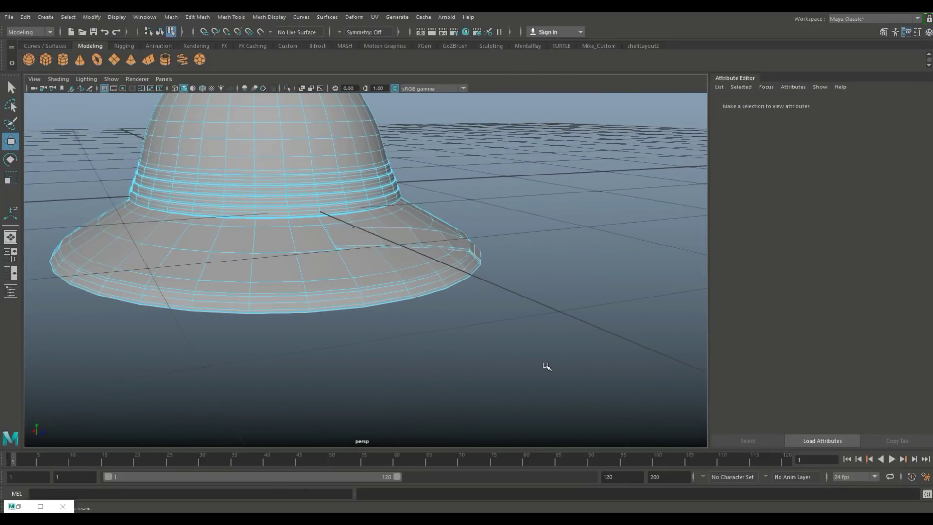
- Create one mirrored instance of the brim slab with Duplicate Special, using a Z scale of -1
right_click_drag(393, 228, 441, 213)
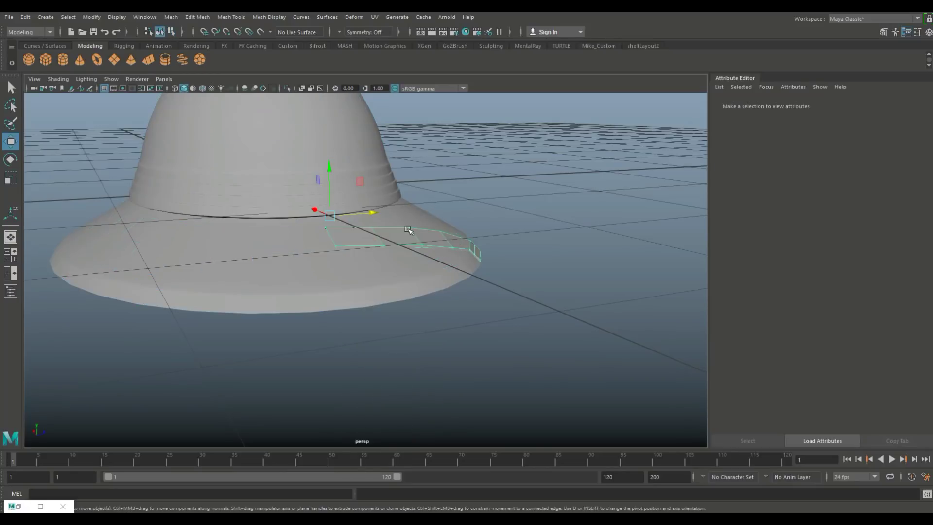
left_click_drag(381, 296, 357, 324, "alt")
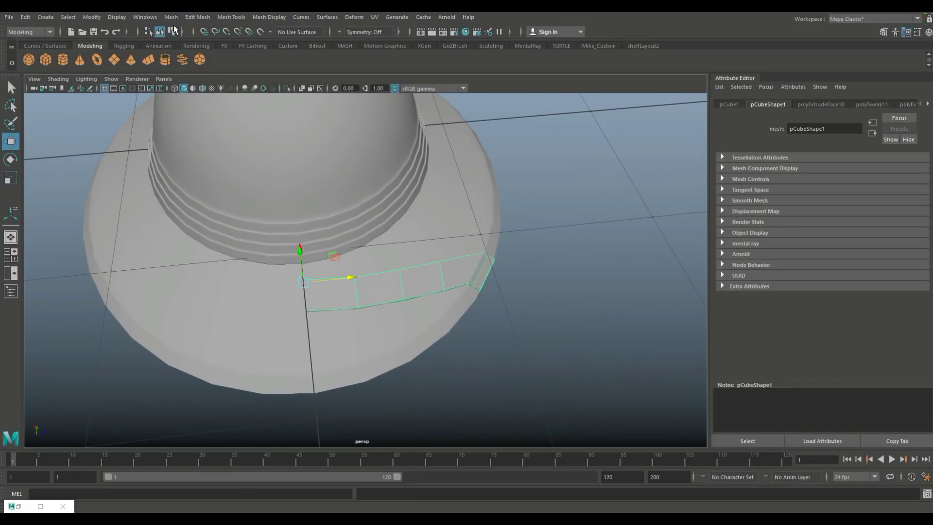
right_click_drag(264, 327, 294, 344, "alt")
left_click_drag(294, 344, 334, 302, "alt")
left_click_drag(314, 313, 203, 239, "alt")
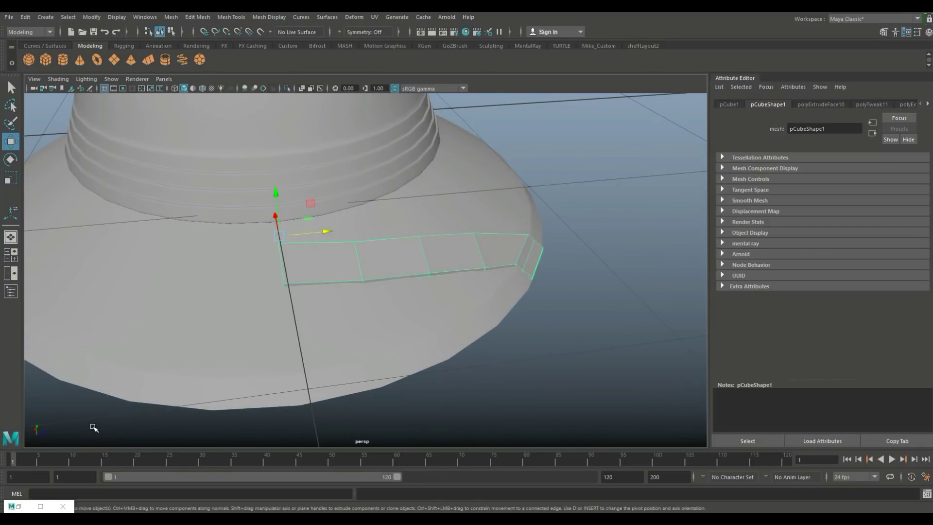
left_click(24, 17)
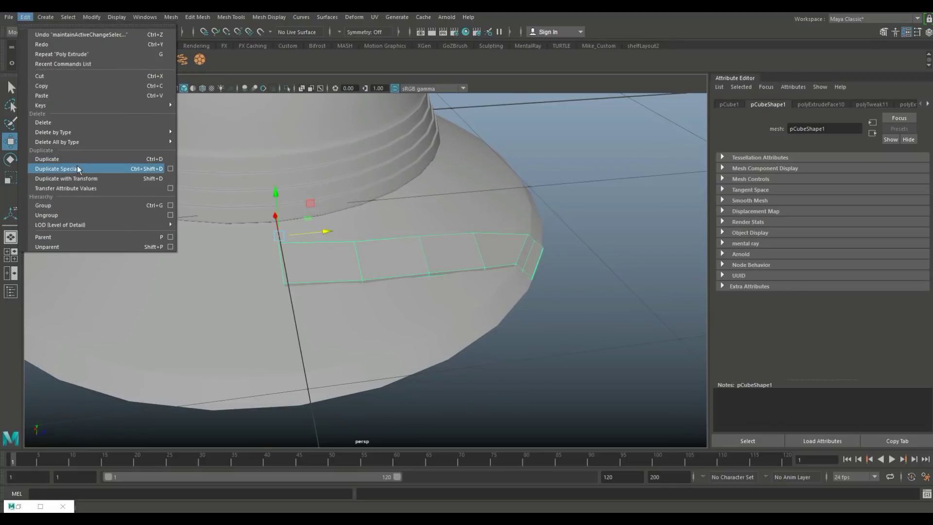
left_click(169, 171)
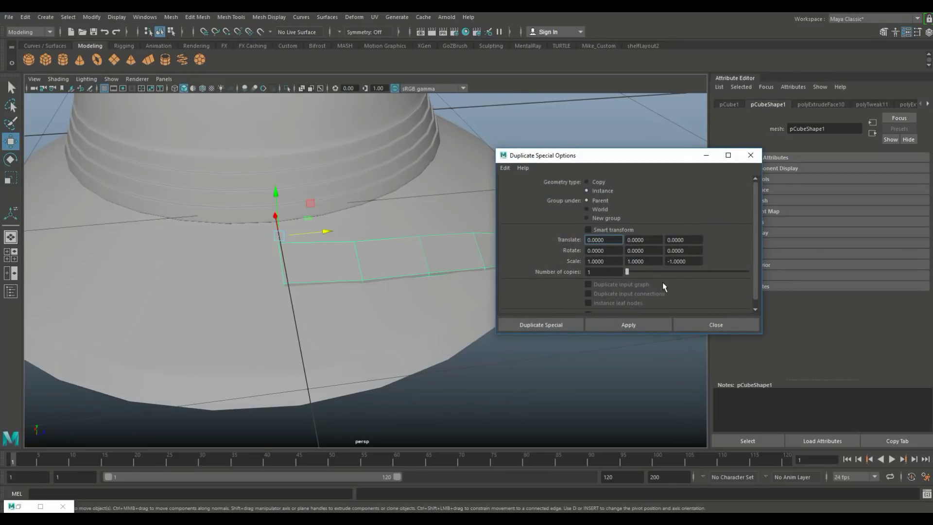
left_click_drag(692, 261, 676, 263)
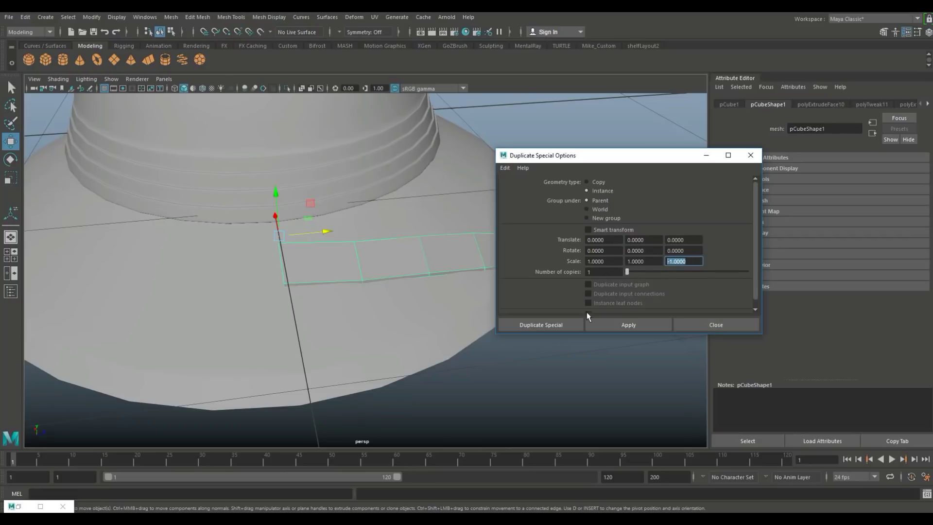
left_click(564, 325)
left_click_drag(513, 328, 469, 321, "alt")
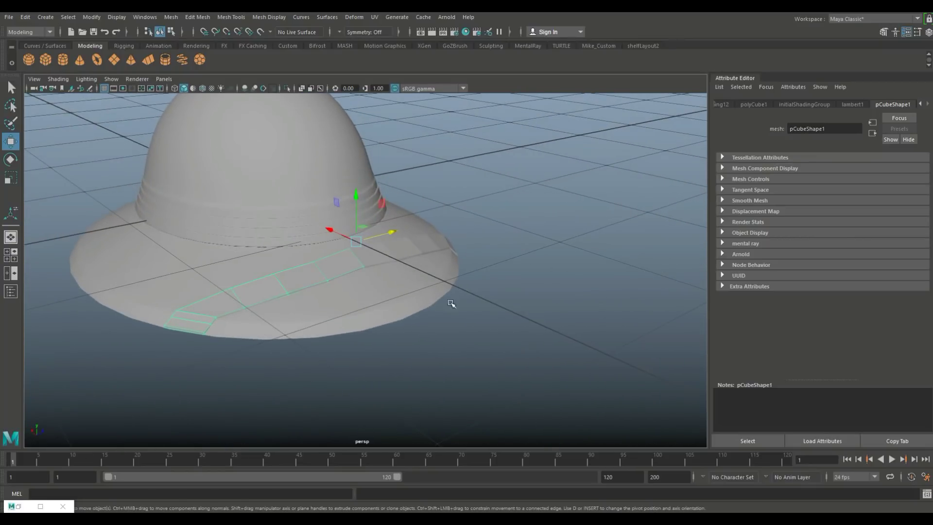
- Combine the original slab and its mirrored instance into a single mesh
left_click(413, 246)
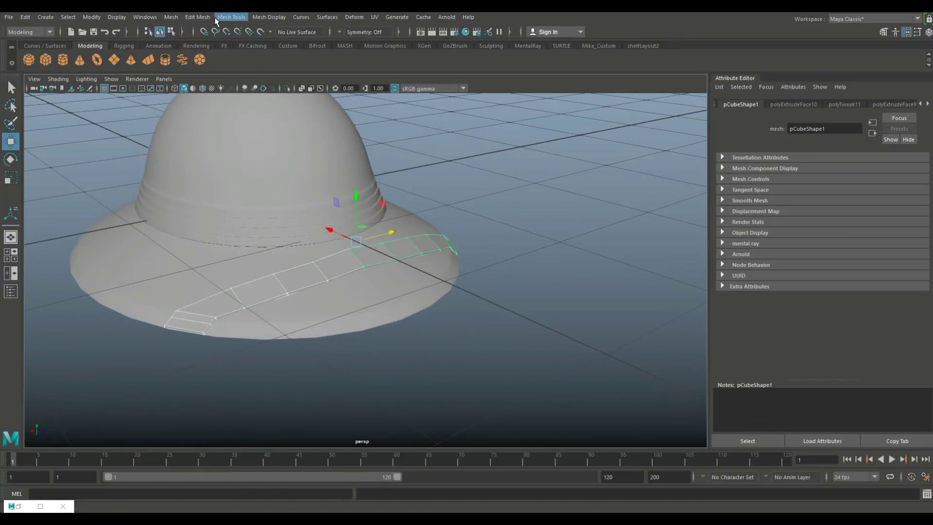
left_click(170, 19)
left_click(197, 53)
- Merge the overlapping vertices along the combined slab's central seam with a distance threshold of 0.01
left_click_drag(434, 336, 382, 335, "alt")
right_click_drag(330, 228, 287, 227)
scroll(339, 310, "up", 5)
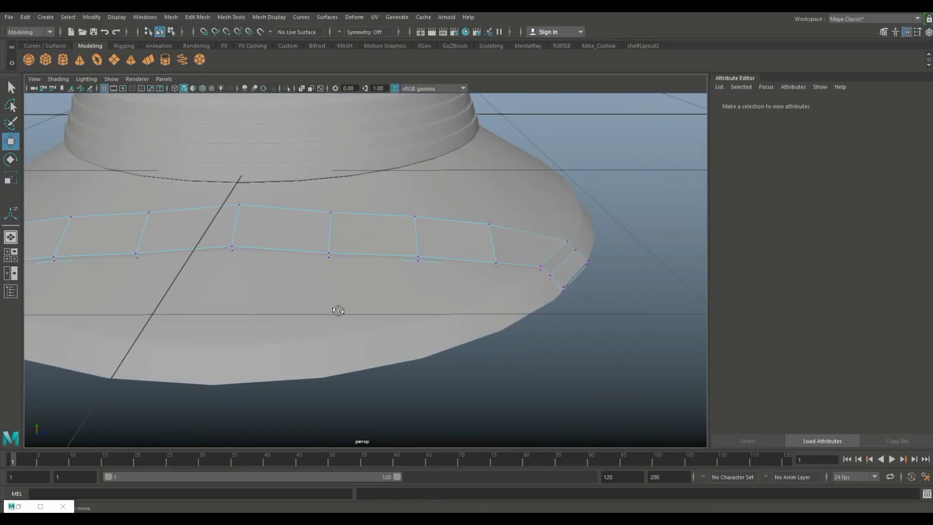
left_click_drag(339, 310, 353, 313, "alt")
left_click_drag(219, 189, 306, 342)
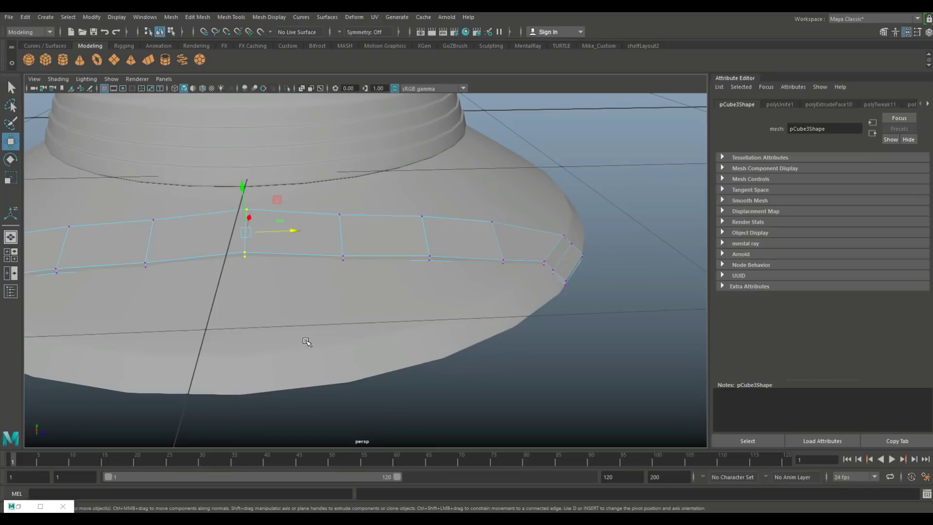
left_click(168, 17)
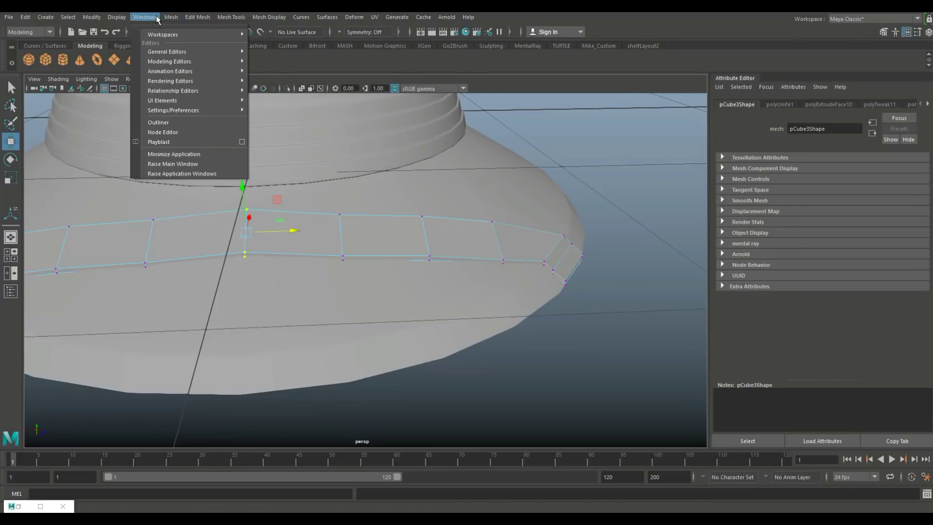
mouse_move(197, 17)
left_click(226, 121)
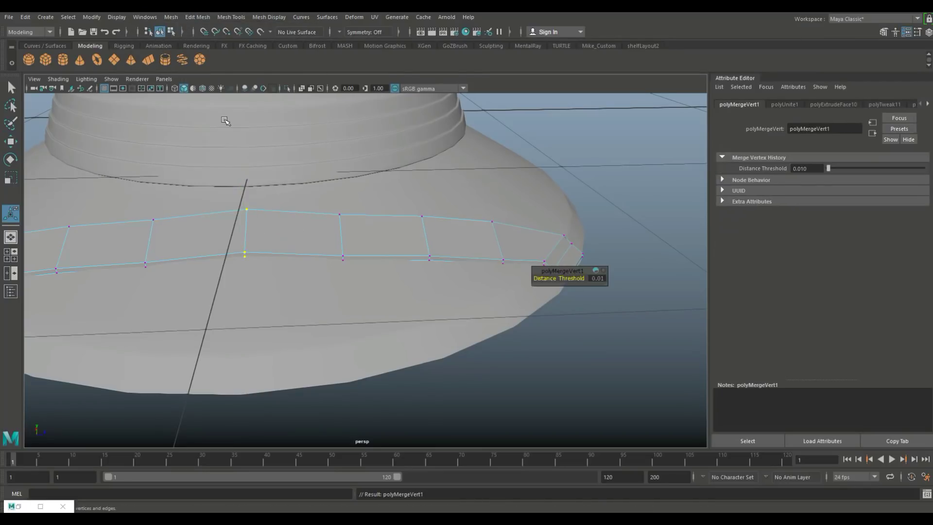
- Preview the combined slab with smoothing, inspect its ends, and return it to the unsmoothed display
left_click_drag(374, 273, 475, 374, "alt")
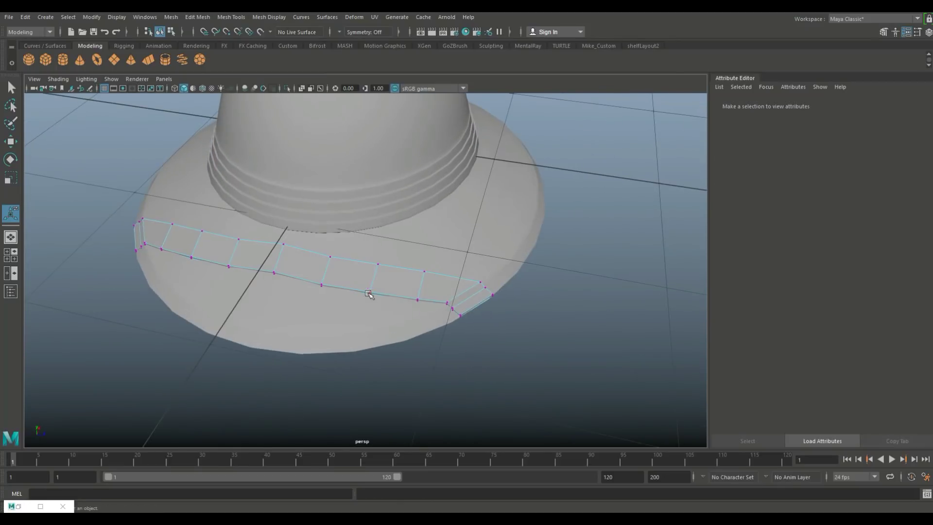
right_click_drag(370, 227, 369, 279)
right_click_drag(412, 216, 413, 216)
key("3")
left_click(510, 348)
left_click_drag(511, 348, 604, 331, "alt")
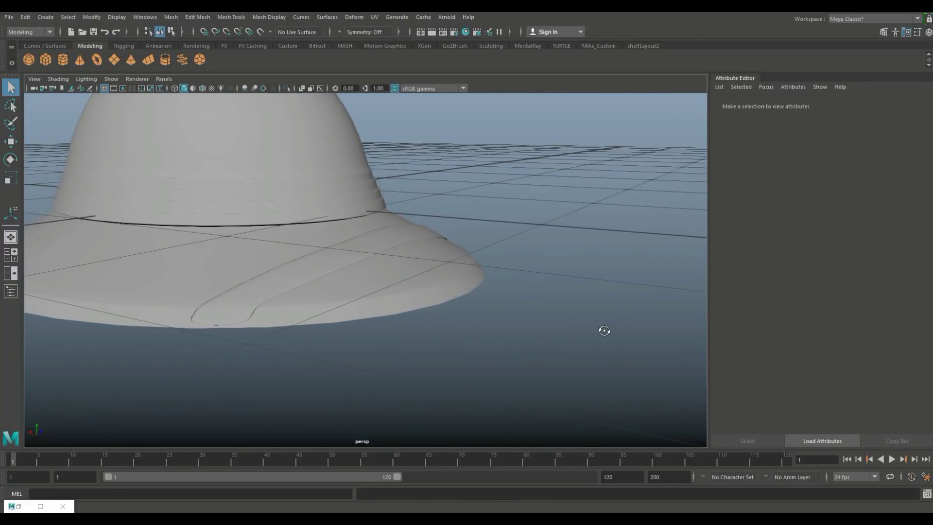
left_click(272, 298)
key("1")
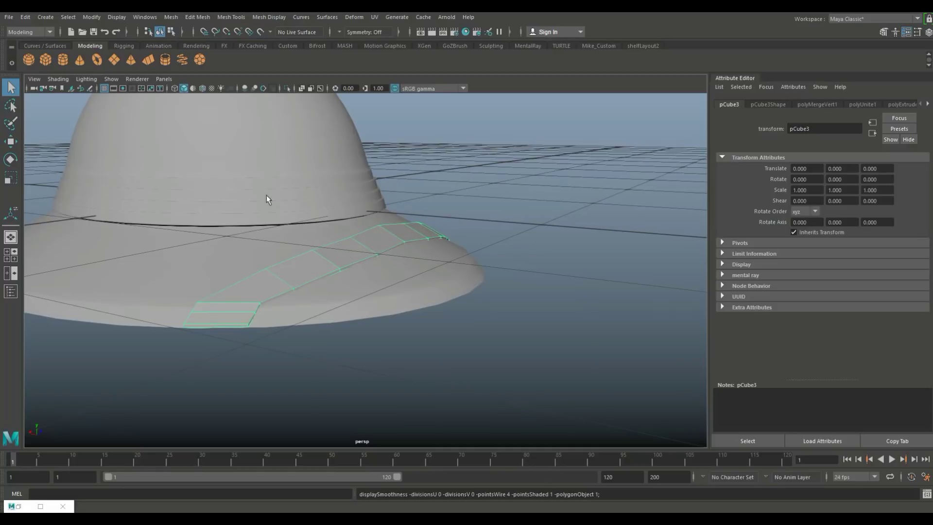
- Set Insert Edge Loop to equal distance from edge and add loops close to the slab's upper and lower side edges
left_click(199, 18)
left_click(232, 17)
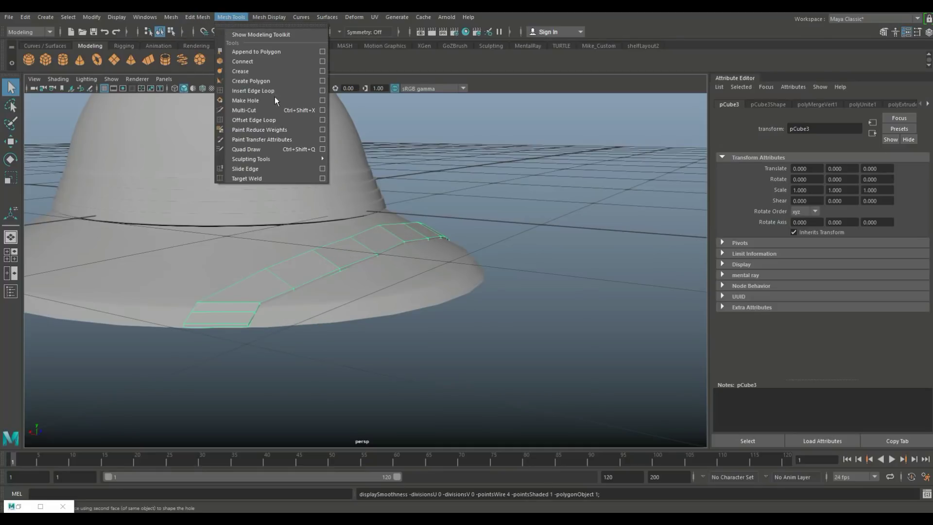
left_click(314, 90)
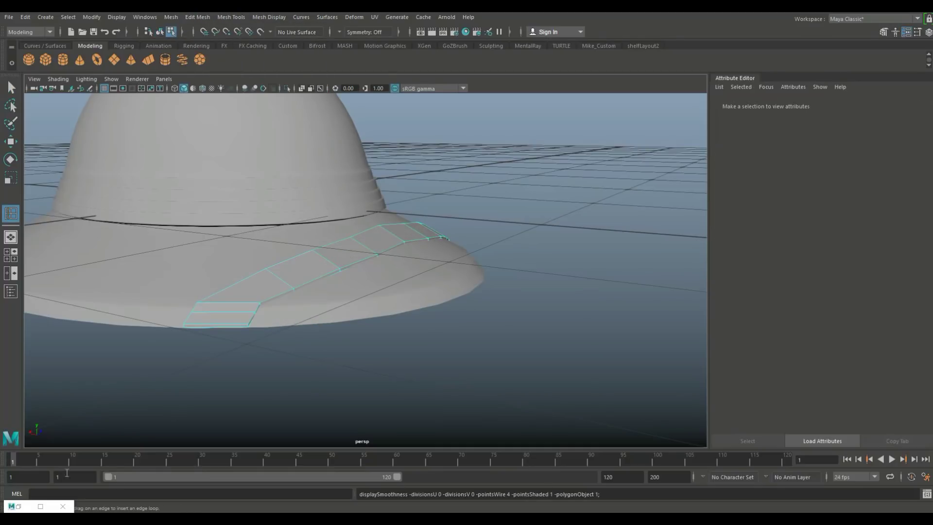
left_click(42, 506)
left_click(81, 80)
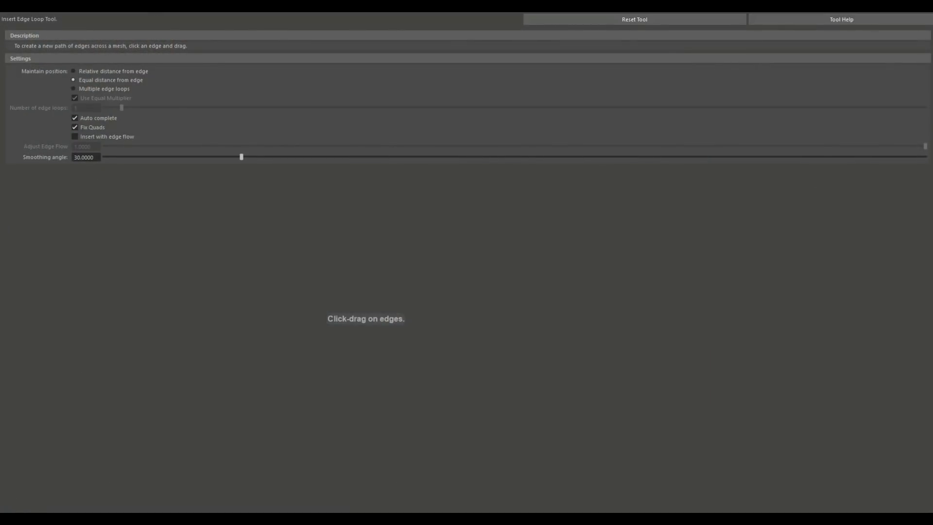
left_click(879, 8)
scroll(467, 365, "up", 5)
middle_click_drag(449, 360, 504, 343, "alt")
scroll(579, 325, "up", 4)
left_click_drag(504, 343, 522, 447, "alt")
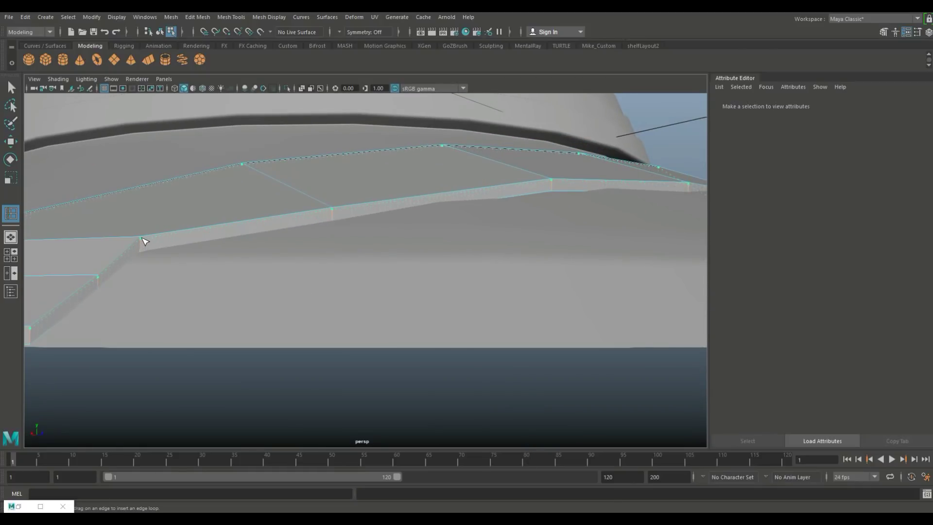
left_click(143, 239)
left_click(142, 248)
- Insert two lengthwise edge loops across the slab, one close to each of its long sides
middle_click_drag(154, 292, 304, 288, "alt")
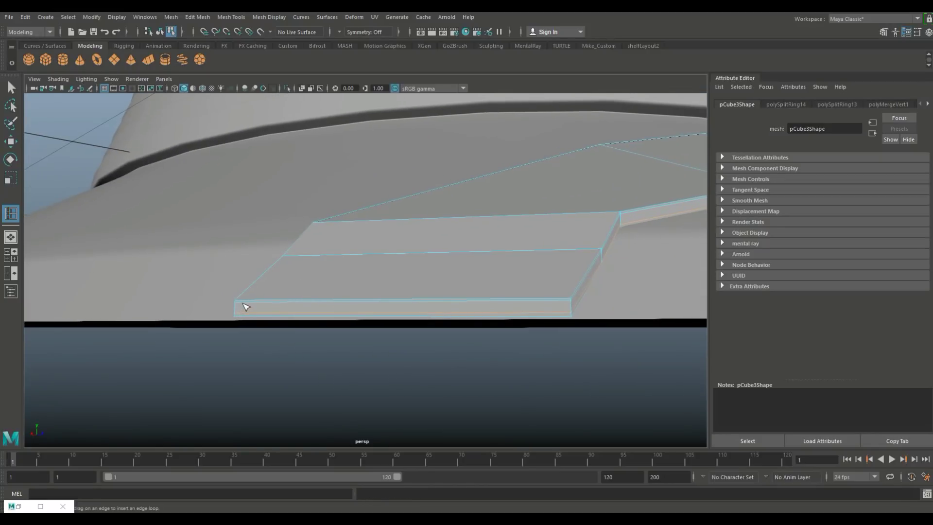
left_click(240, 304)
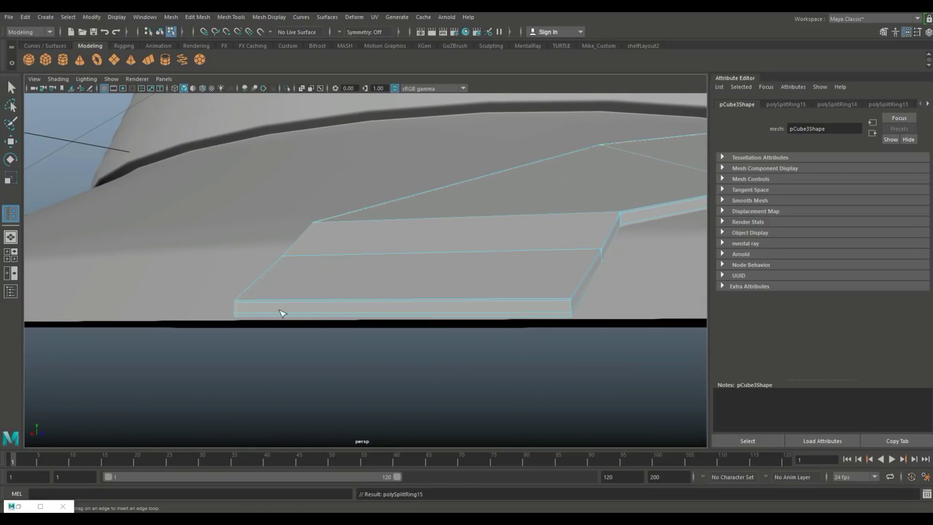
left_click_drag(565, 300, 570, 303)
left_click_drag(570, 304, 581, 395, "alt")
- Return the slab to object selection, turn on its smooth preview, and clear the selection
key("1")
key("q")
right_click_drag(490, 308, 549, 210)
key("3")
left_click(113, 235)
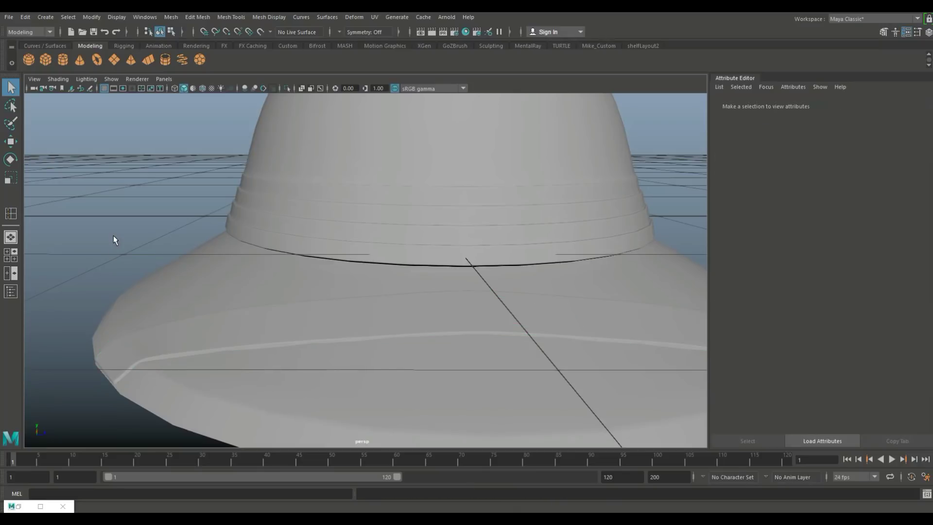
scroll(127, 253, "down", 5)
left_click_drag(370, 346, 371, 390, "alt")
- Apply one division of mesh smoothing to the hat body and inspect the result
left_click(398, 370)
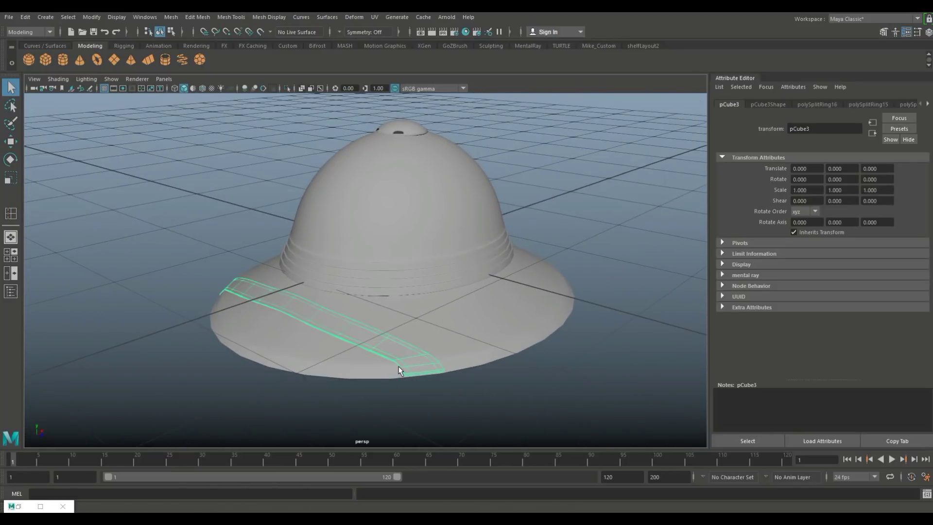
left_click(474, 357)
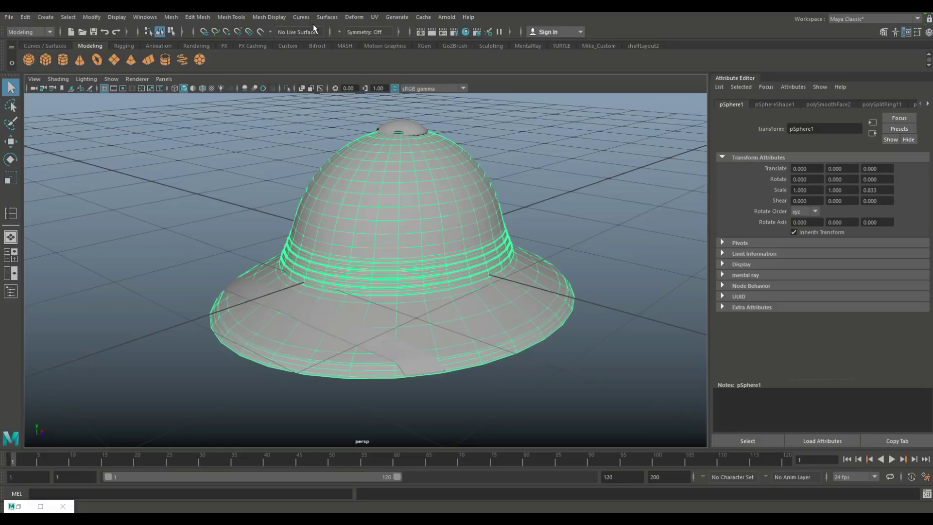
left_click(173, 17)
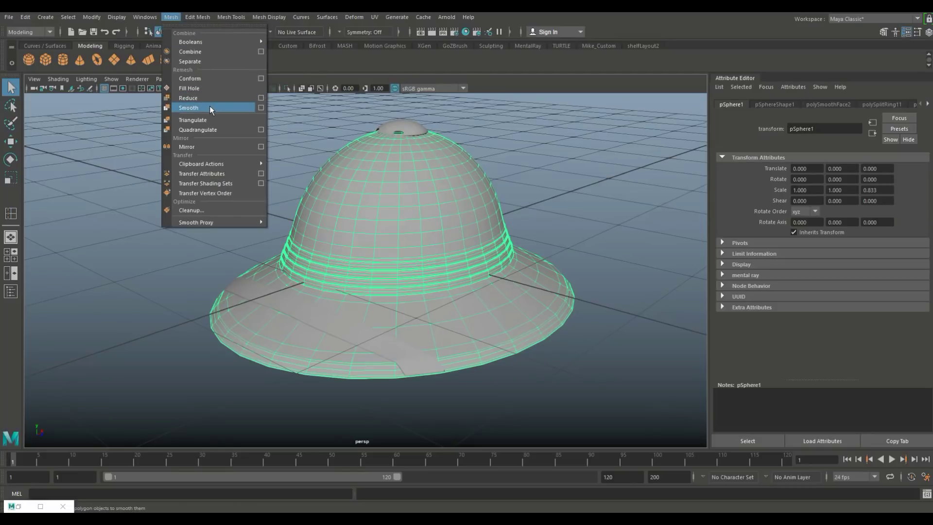
left_click(209, 107)
left_click(188, 176)
scroll(216, 192, "down", 4)
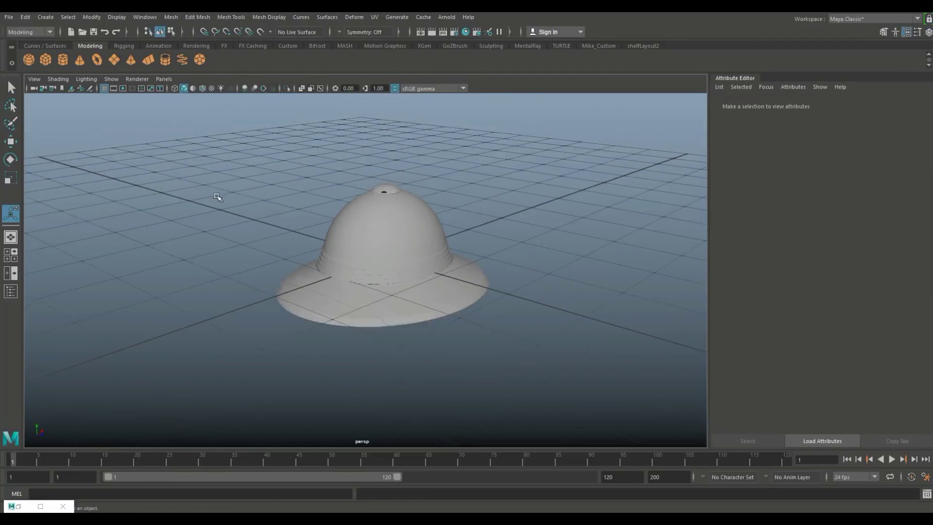
left_click_drag(277, 169, 558, 392)
scroll(485, 406, "up", 3)
left_click(482, 400)
left_click(439, 243)
left_click(549, 392)
- Undo the hat body's last mesh smoothing and clear the selection
key("ctrl+z")
key("ctrl+z")
key("ctrl+z")
key("ctrl+z")
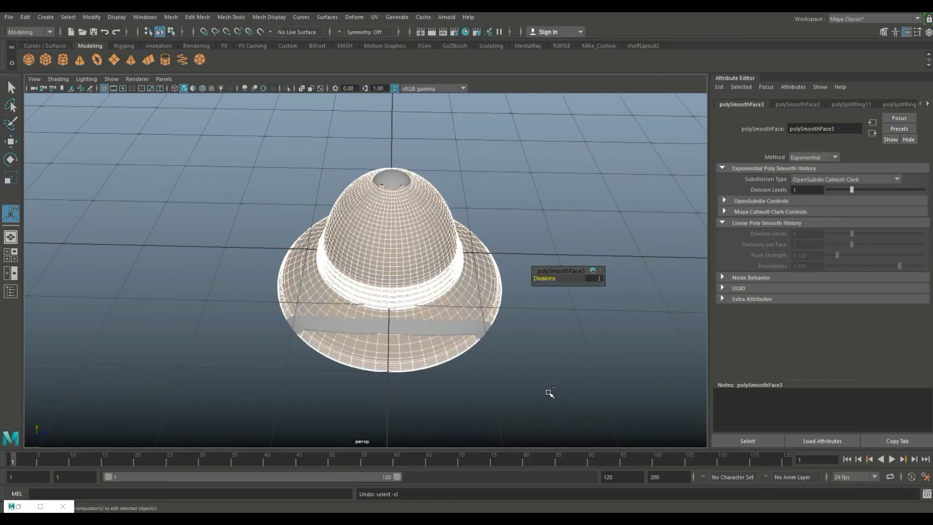
scroll(555, 392, "up", 3)
left_click(610, 410)
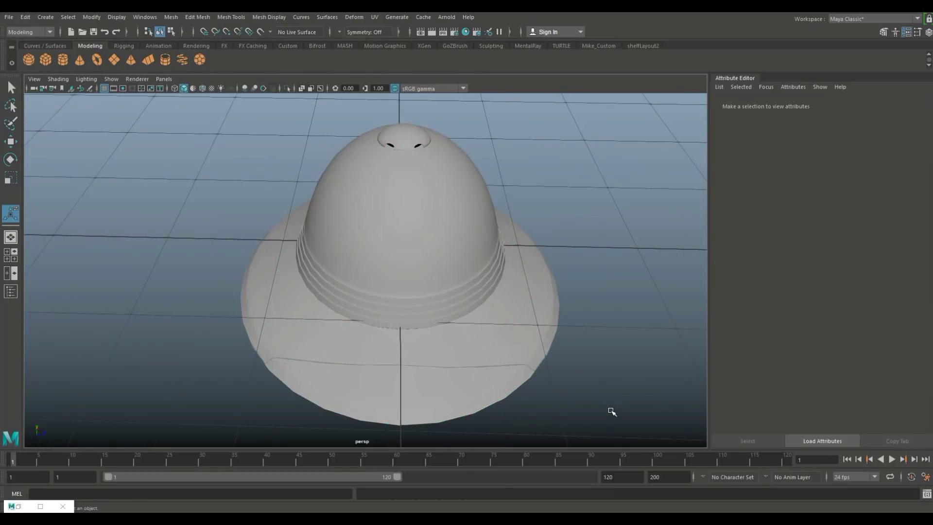
- Select the edge lines running down the hat crown from the vent cap to the band on all four sides
left_click_drag(611, 409, 602, 412, "alt")
left_click(498, 267)
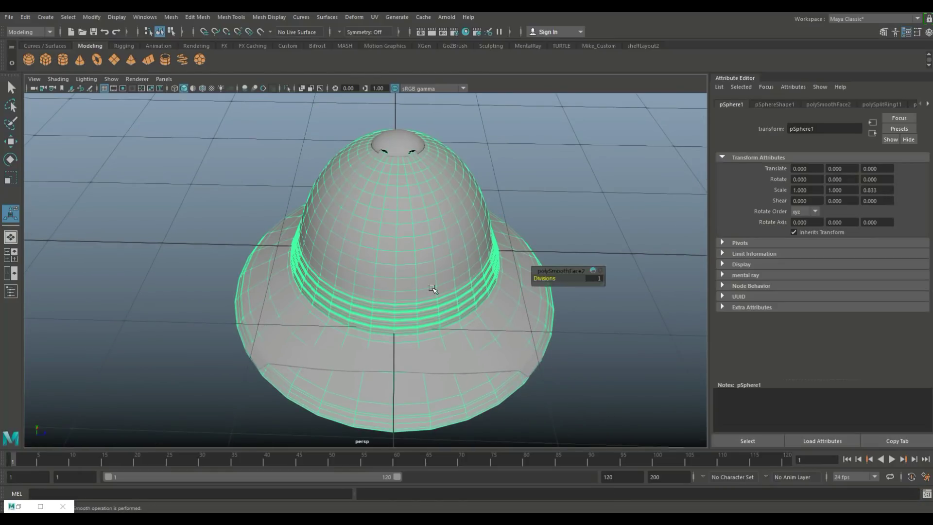
right_click(399, 295)
left_click(398, 201)
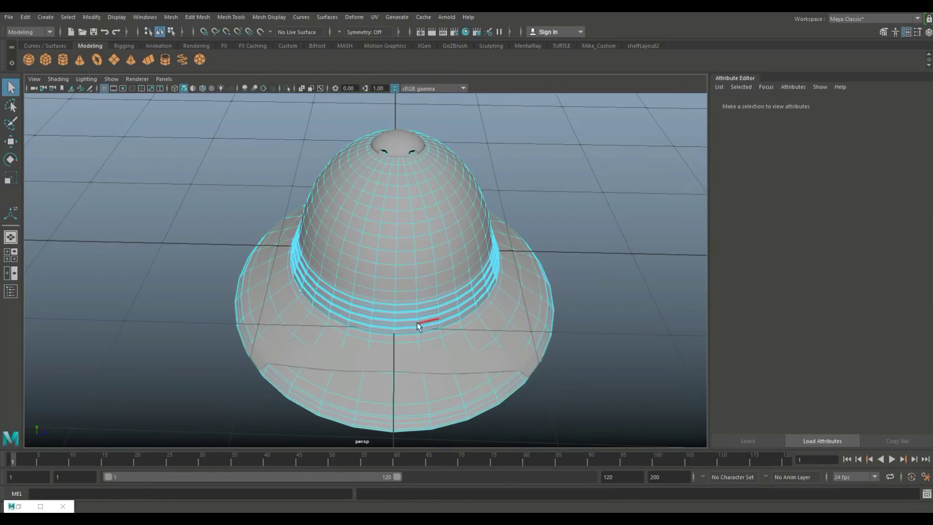
left_click(394, 302)
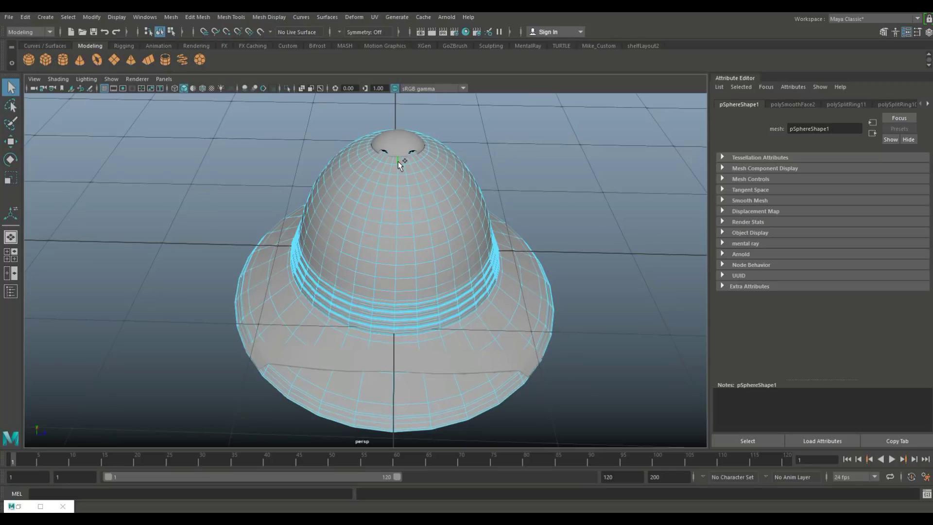
left_click_drag(527, 308, 361, 358, "alt")
scroll(340, 347, "up", 2)
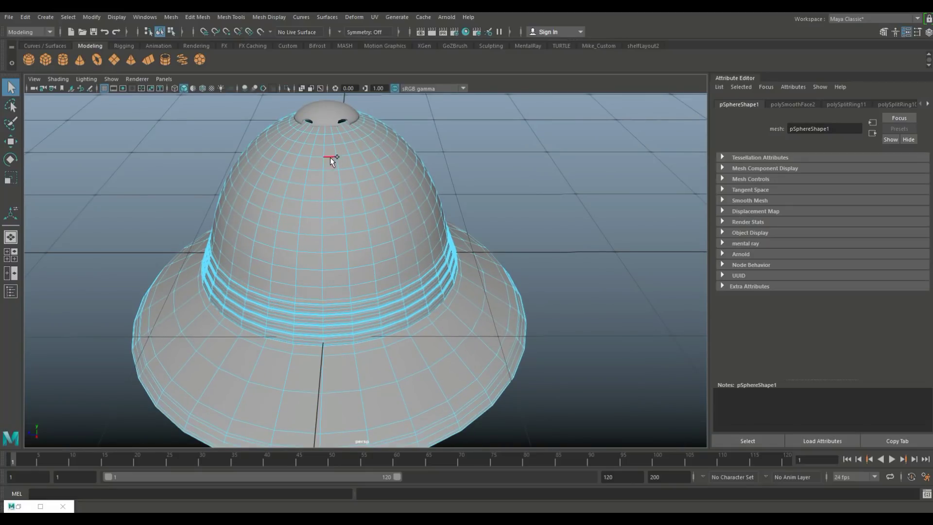
left_click_drag(322, 162, 411, 281, "alt")
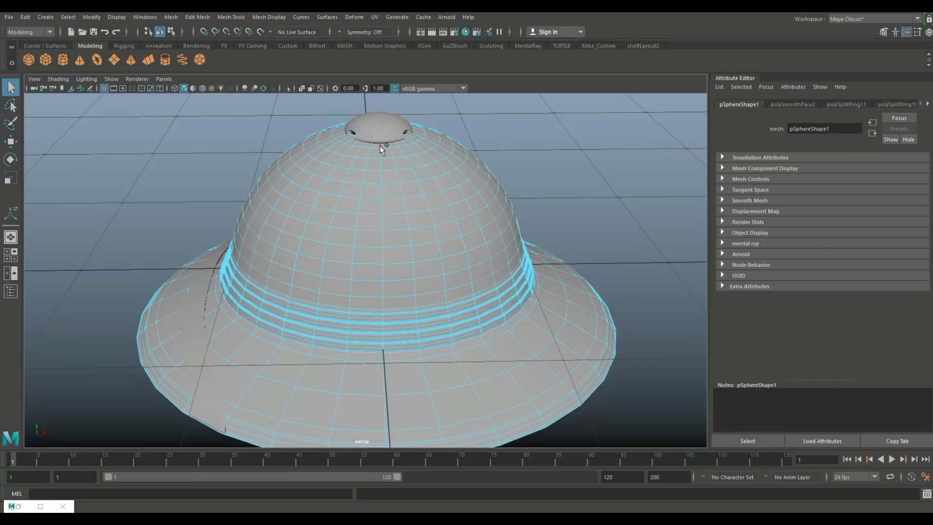
left_click_drag(380, 145, 483, 273, "alt")
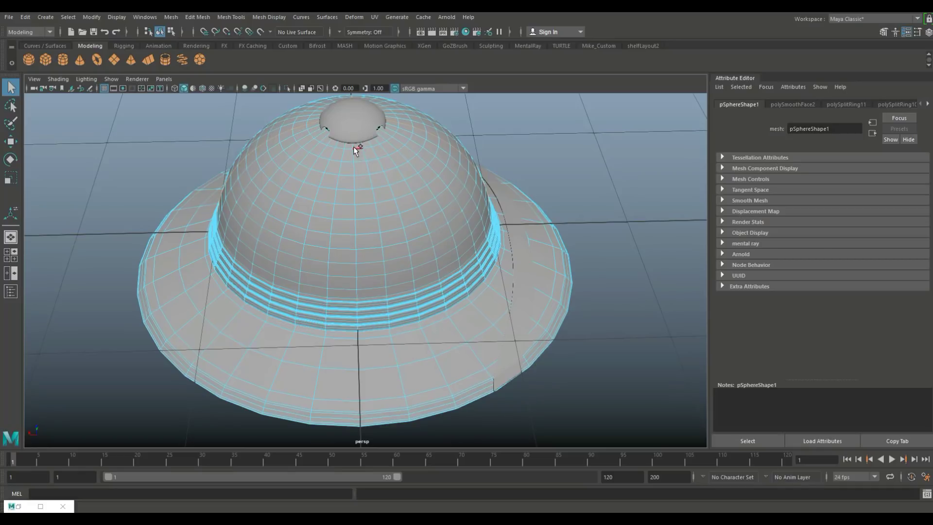
left_click_drag(535, 378, 575, 377, "alt")
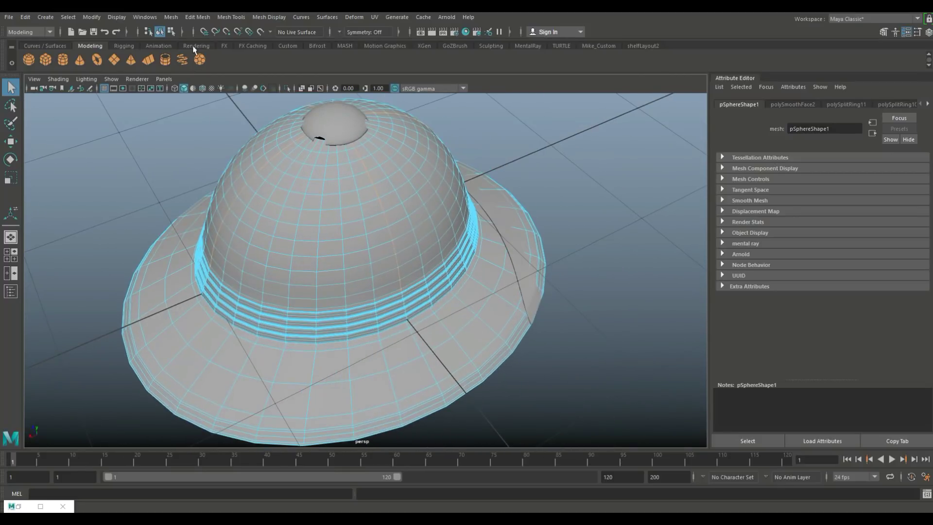
- Bevel the selected crown edge lines with a Fraction of 4
left_click(198, 17)
left_click(220, 53)
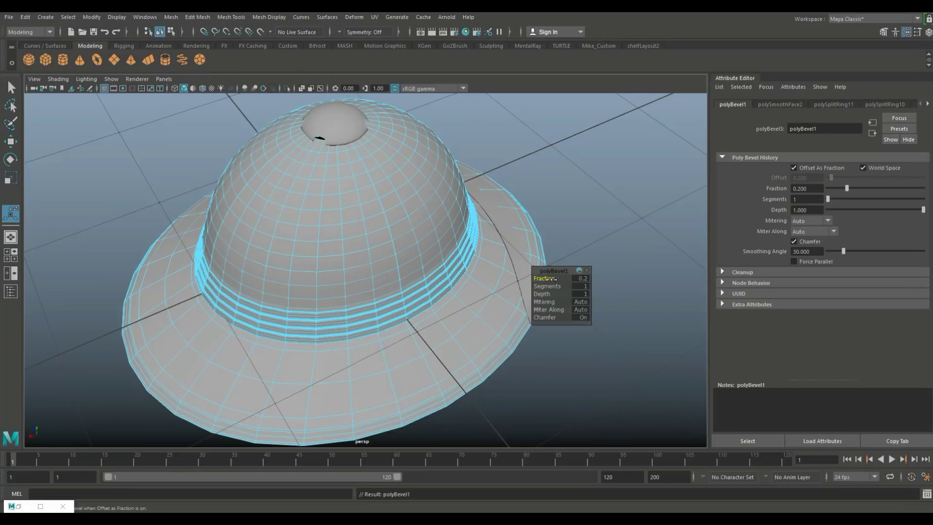
left_click_drag(546, 278, 555, 280)
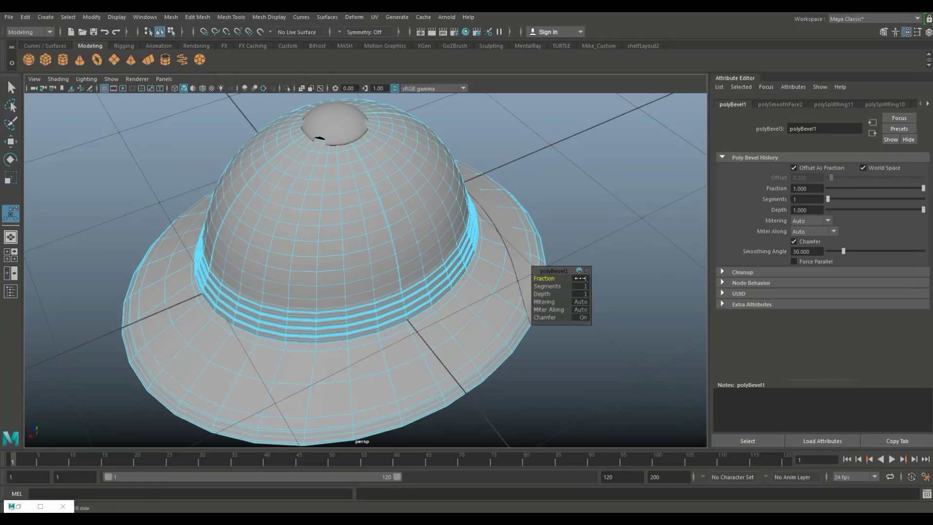
left_click(581, 279)
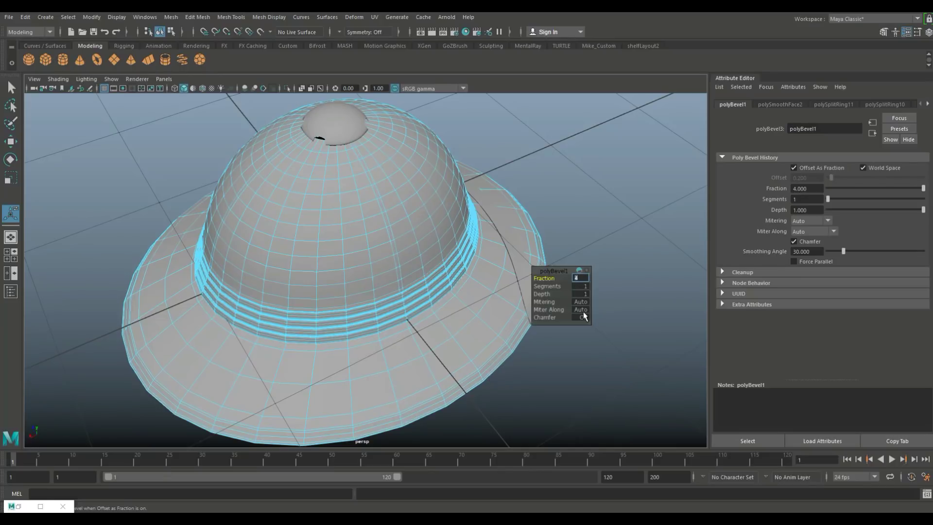
- Select the narrow beveled face strips on all four sides of the crown, from the band up to the vent cap
left_click_drag(490, 228, 474, 221, "alt")
scroll(474, 222, "up", 5)
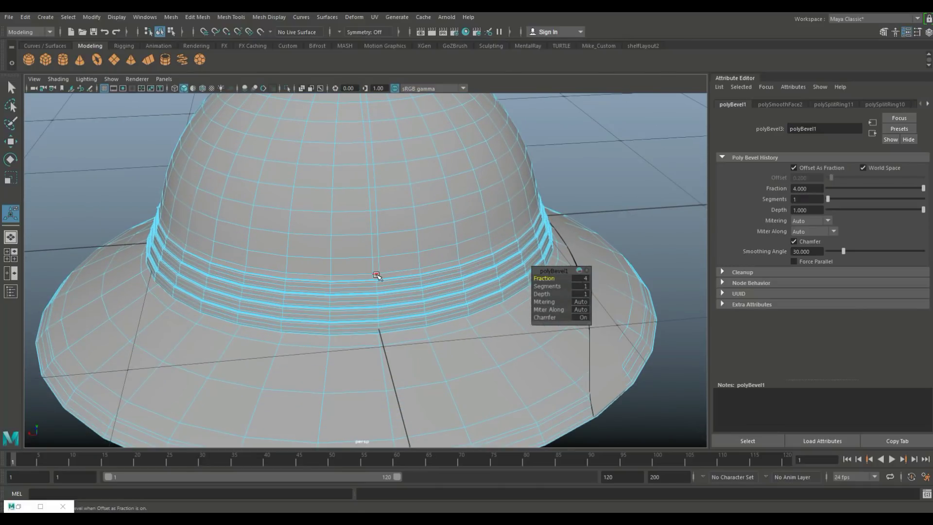
right_click(377, 265)
left_click(378, 261)
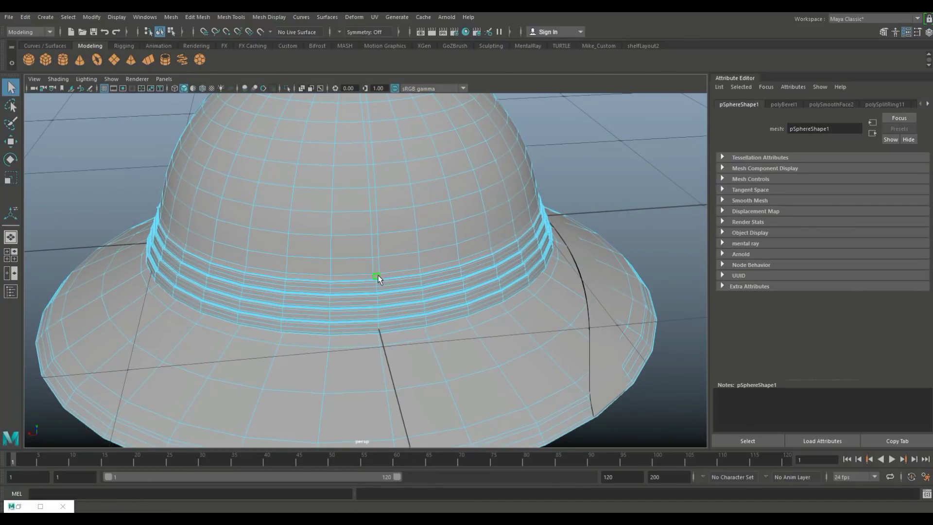
scroll(377, 263, "down", 5)
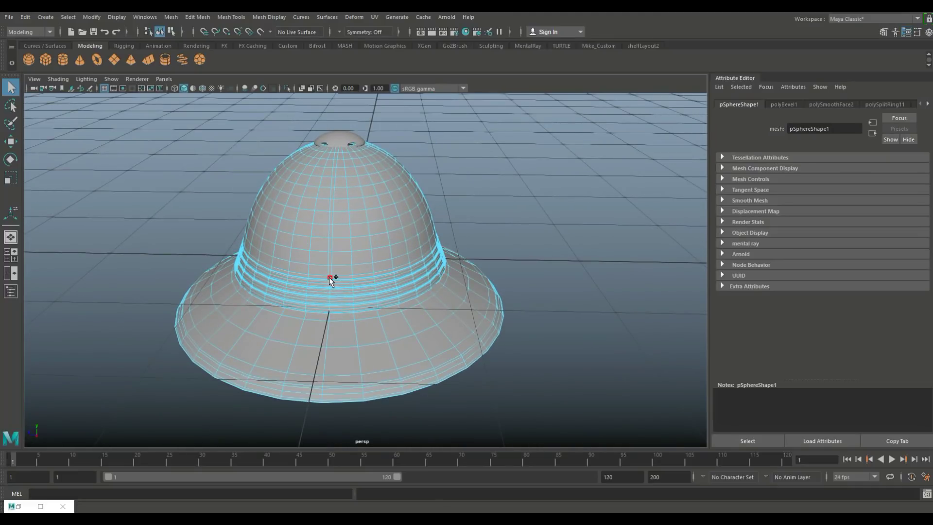
left_click_drag(290, 313, 391, 313, "alt")
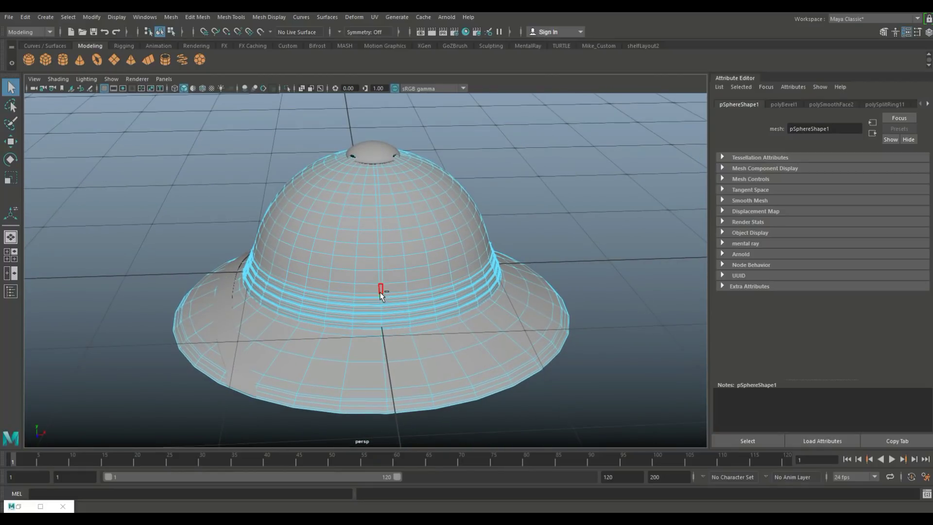
left_click_drag(381, 301, 422, 322, "alt")
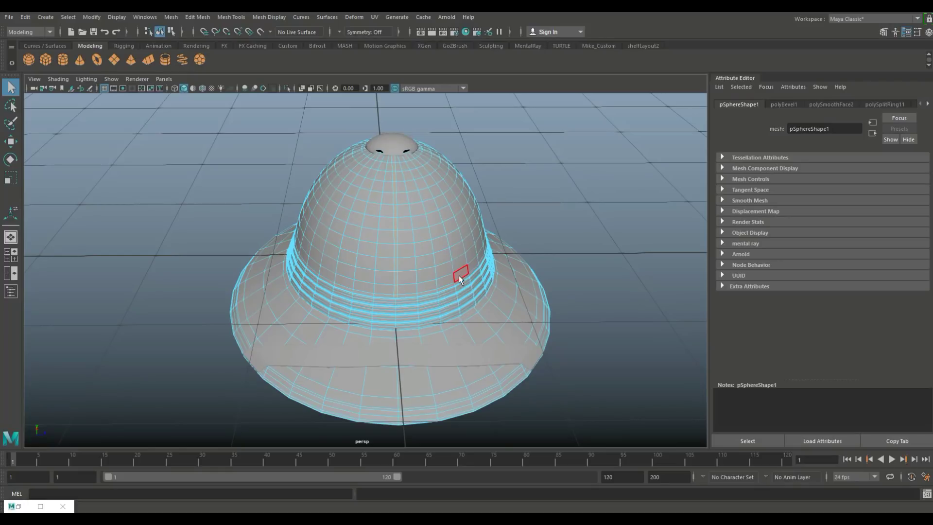
- Extrude the crown's face strips with a thickness of -0.03, then return the hat body to object selection with smooth preview on
key("ctrl+e")
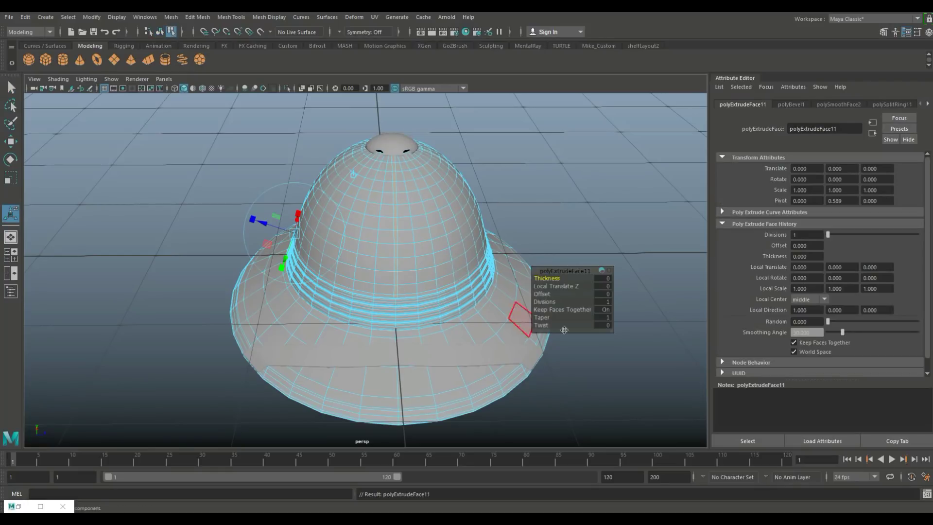
left_click(603, 279)
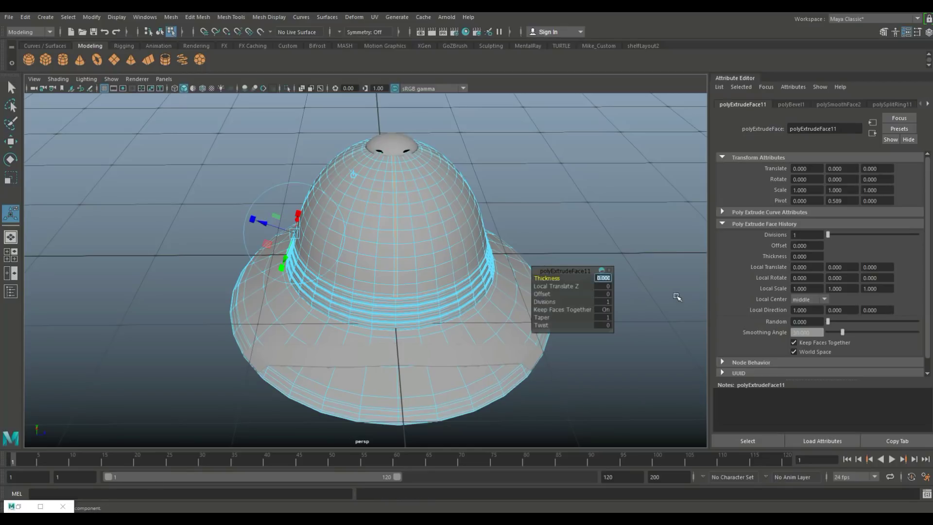
type("-0.03")
key("Return")
left_click(550, 188)
right_click_drag(465, 194, 509, 178)
scroll(516, 209, "down", 1)
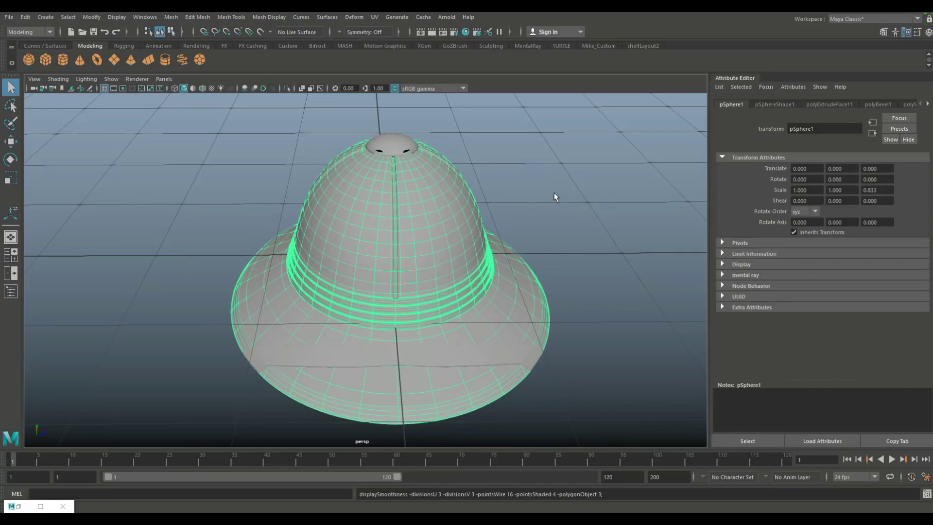
left_click(554, 192)
- Select all hat parts, turn off their smooth preview, and apply mesh Smooth with one division
scroll(554, 192, "down", 2)
left_click_drag(533, 258, 258, 159, "alt")
left_click_drag(319, 155, 560, 393)
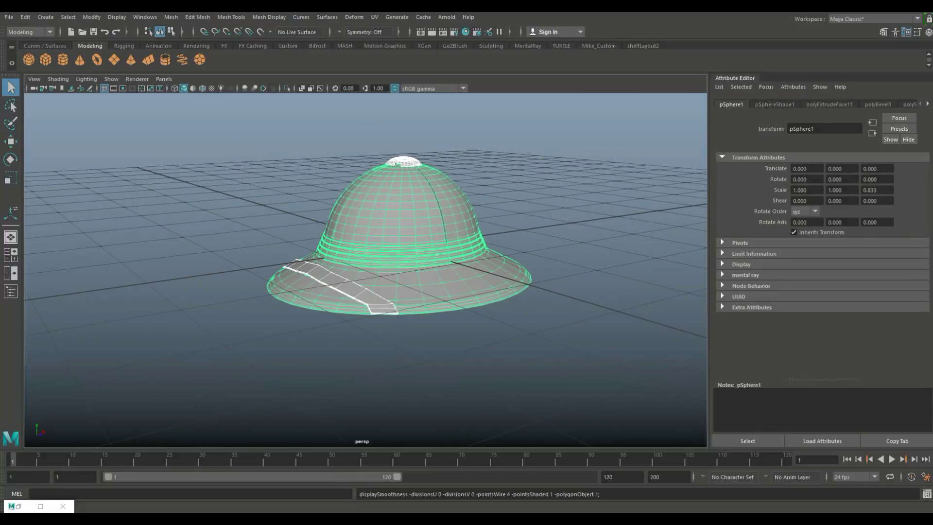
left_click(171, 17)
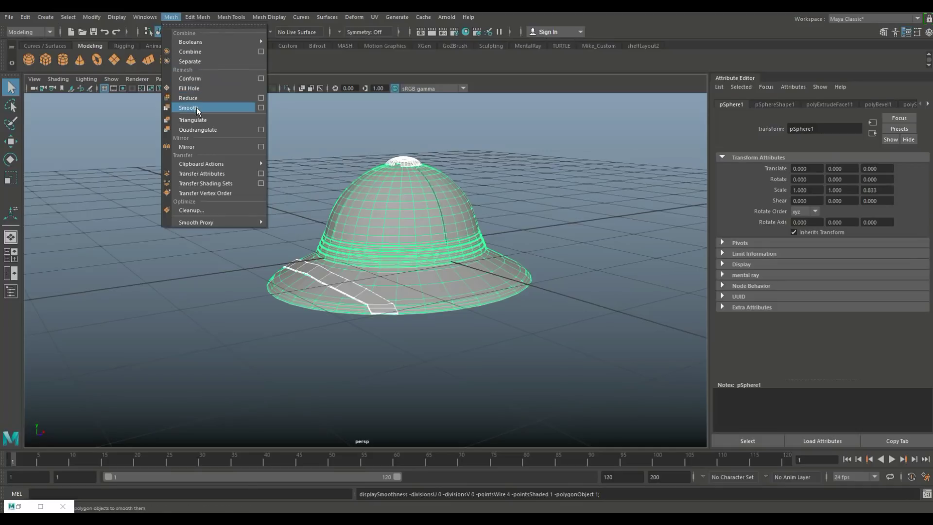
left_click(196, 107)
left_click(266, 173)
left_click_drag(241, 100, 577, 438)
left_click_drag(504, 389, 414, 379, "alt")
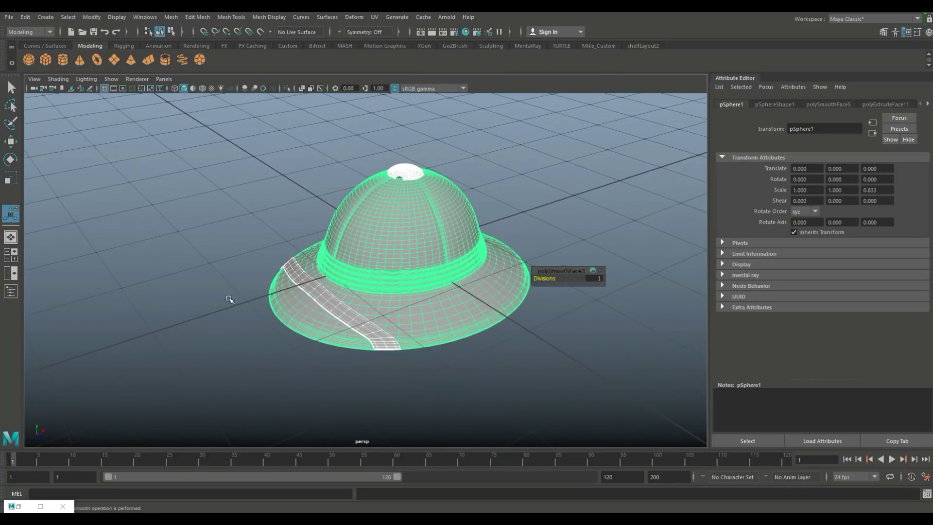
- Clear the selection and hide the Attribute Editor to view the finished hat in a wider viewport
left_click(238, 267)
left_click_drag(254, 283, 542, 378, "alt")
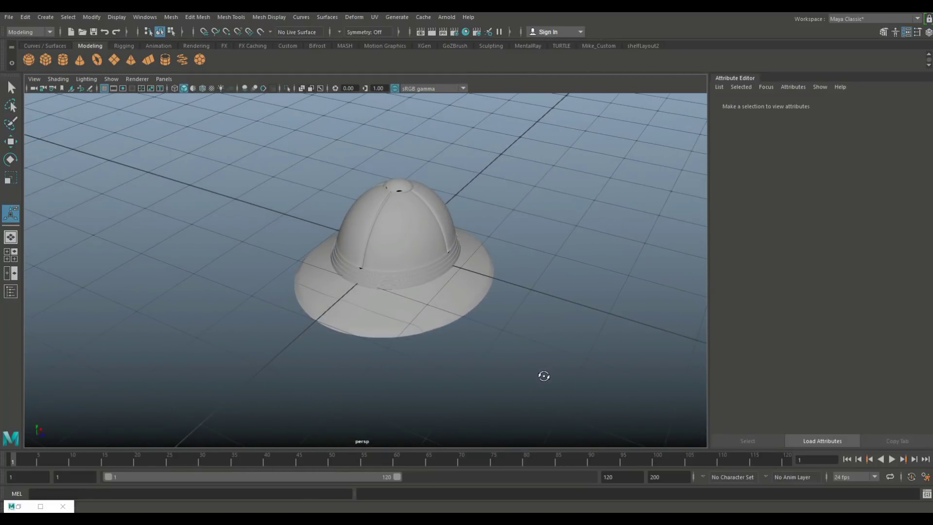
left_click(907, 32)
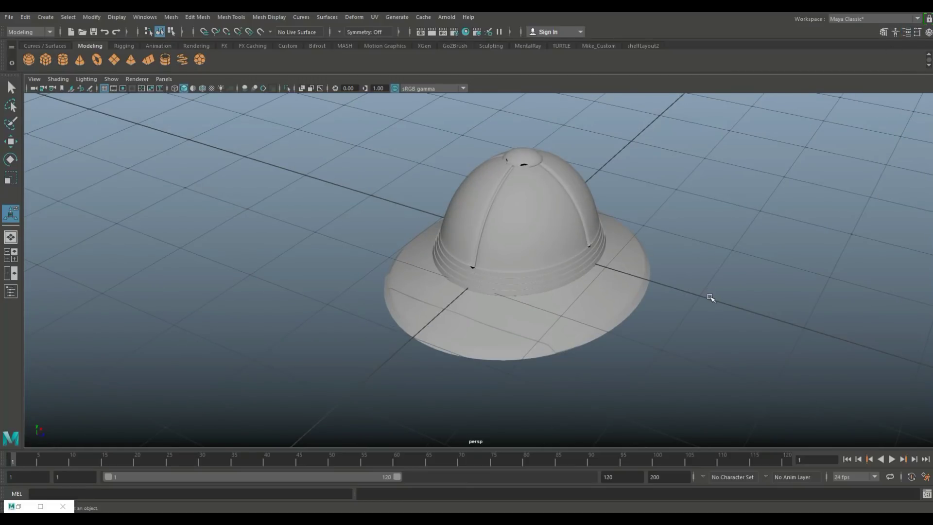